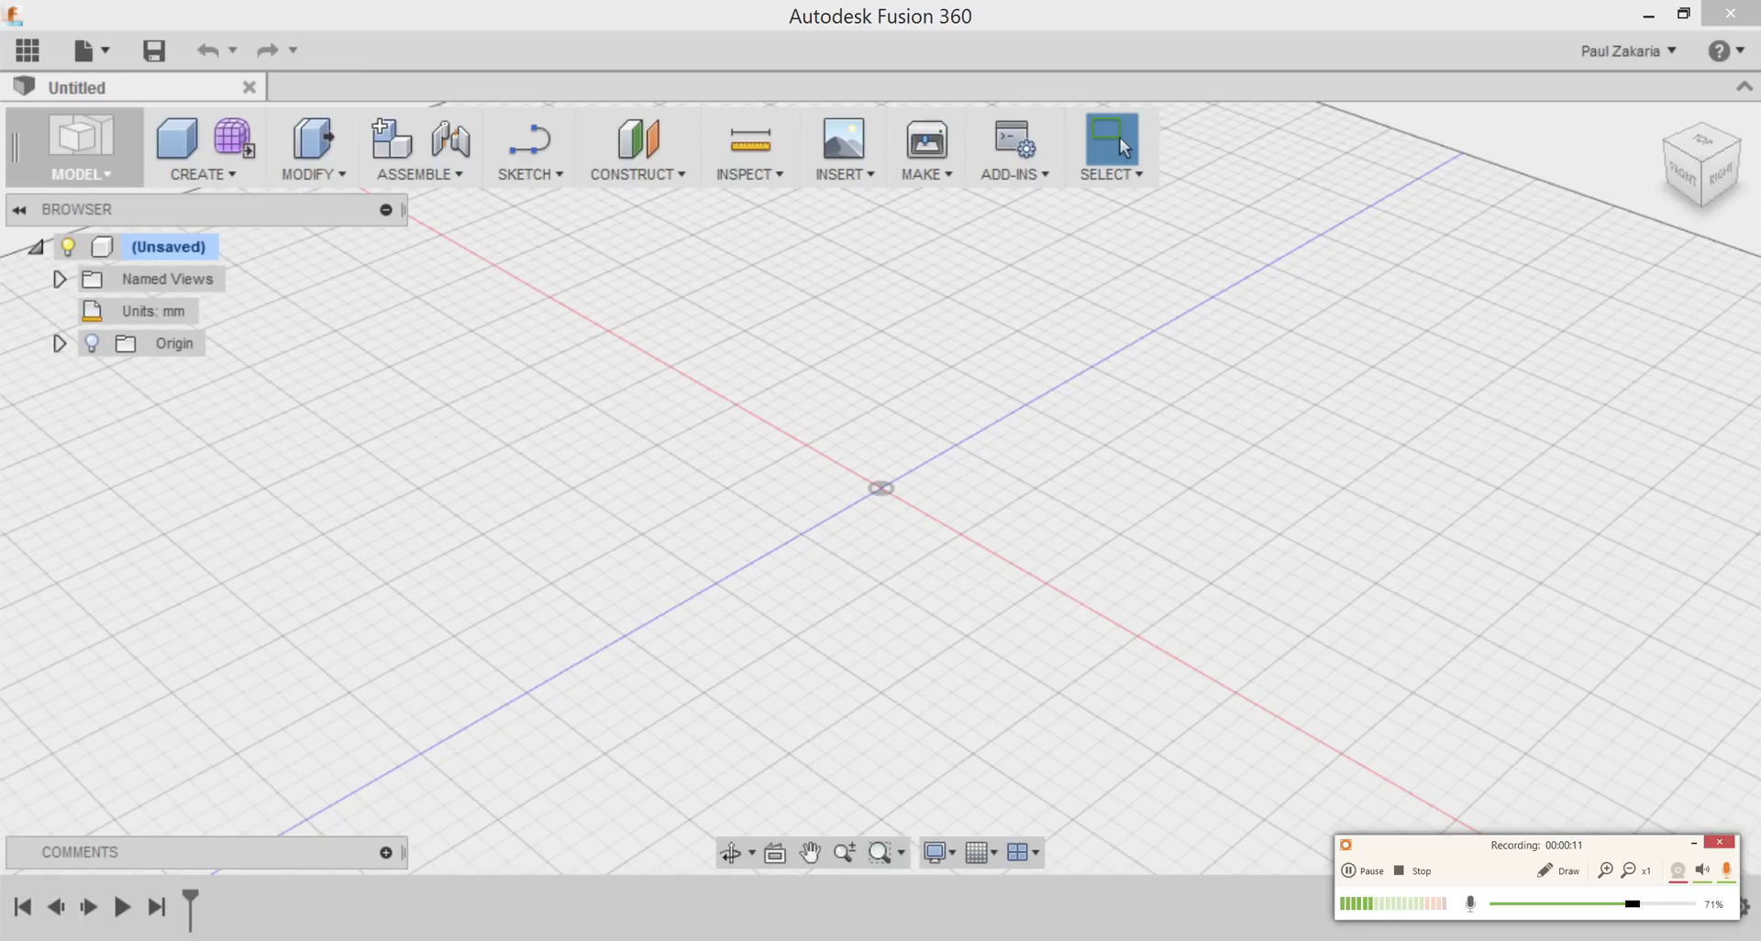
Step: Review the puzzle cube reference drawing in Chrome, then minimize the browser to return to Fusion 360
{"action": "left_click", "coordinate": [240, 933]}
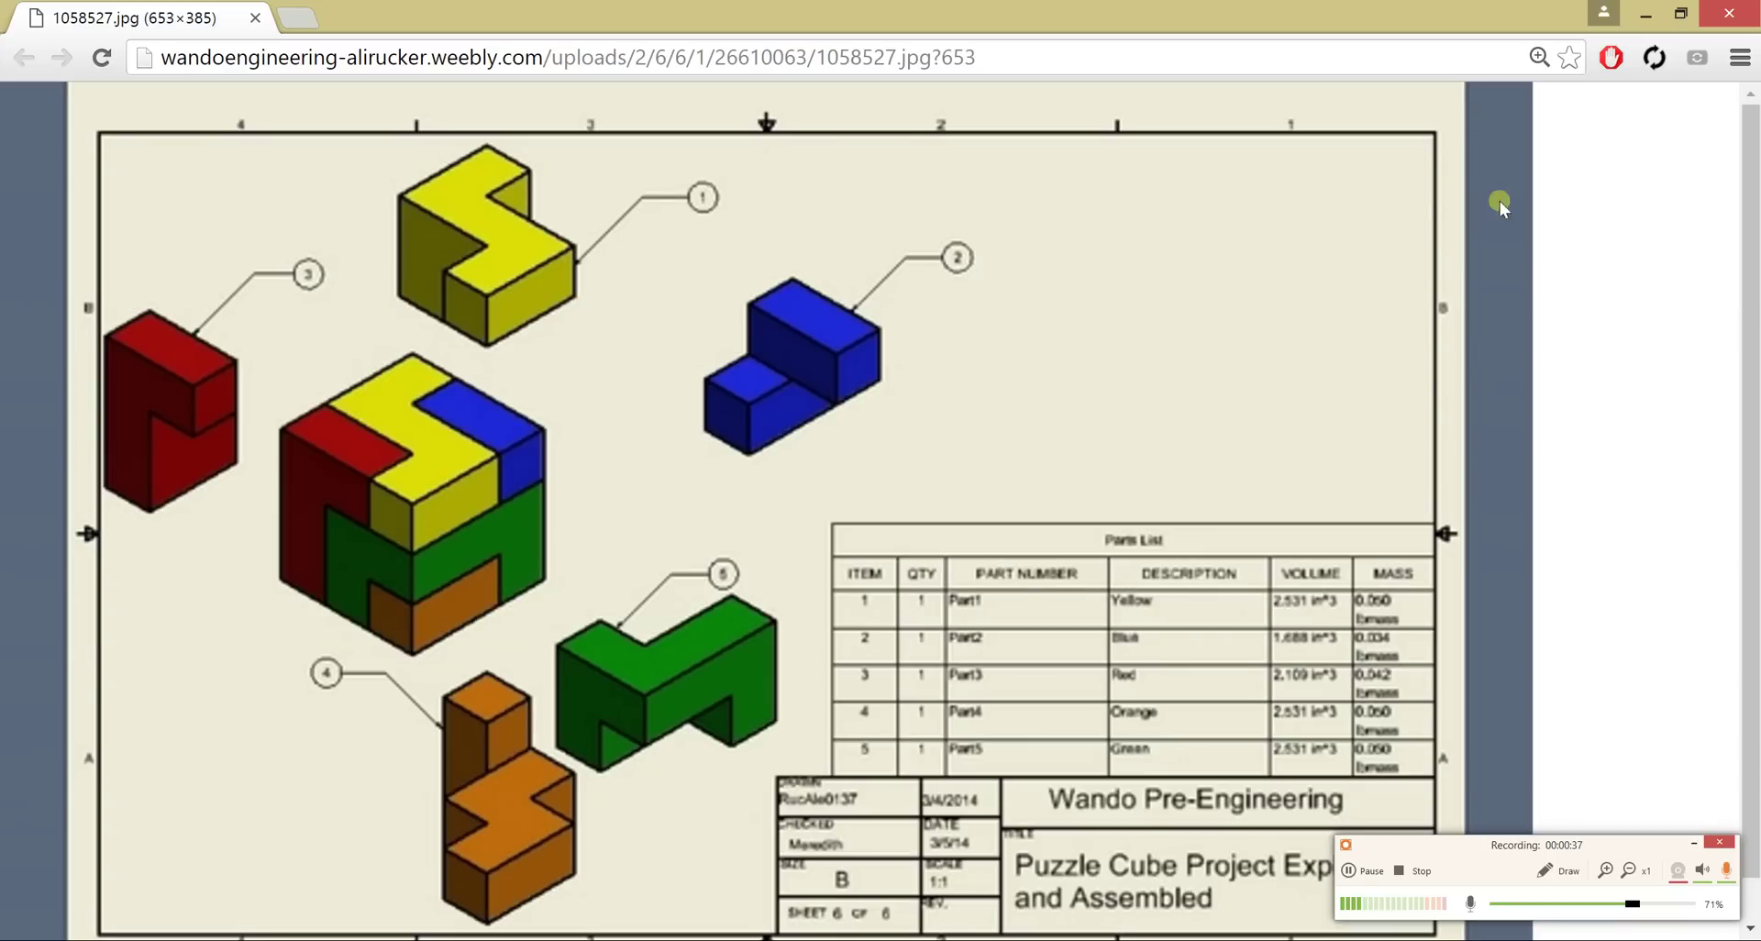
{"action": "left_click", "coordinate": [1660, 8]}
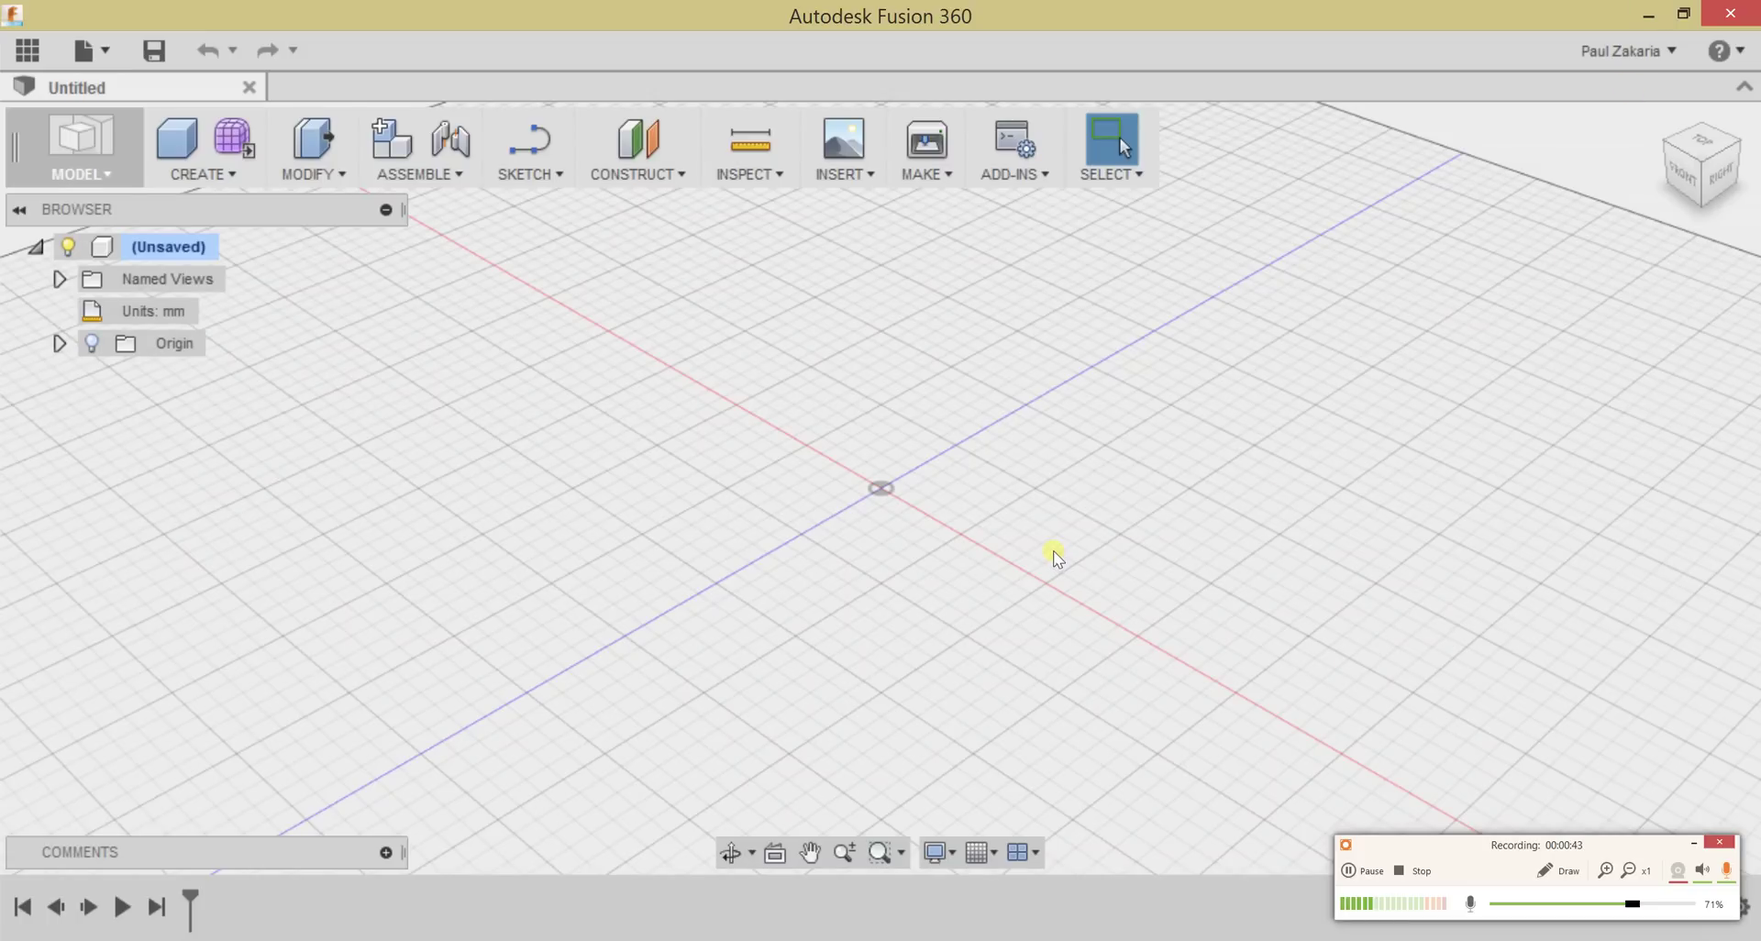
Step: Create a new sketch on the right vertical origin plane
{"action": "left_click", "coordinate": [532, 144]}
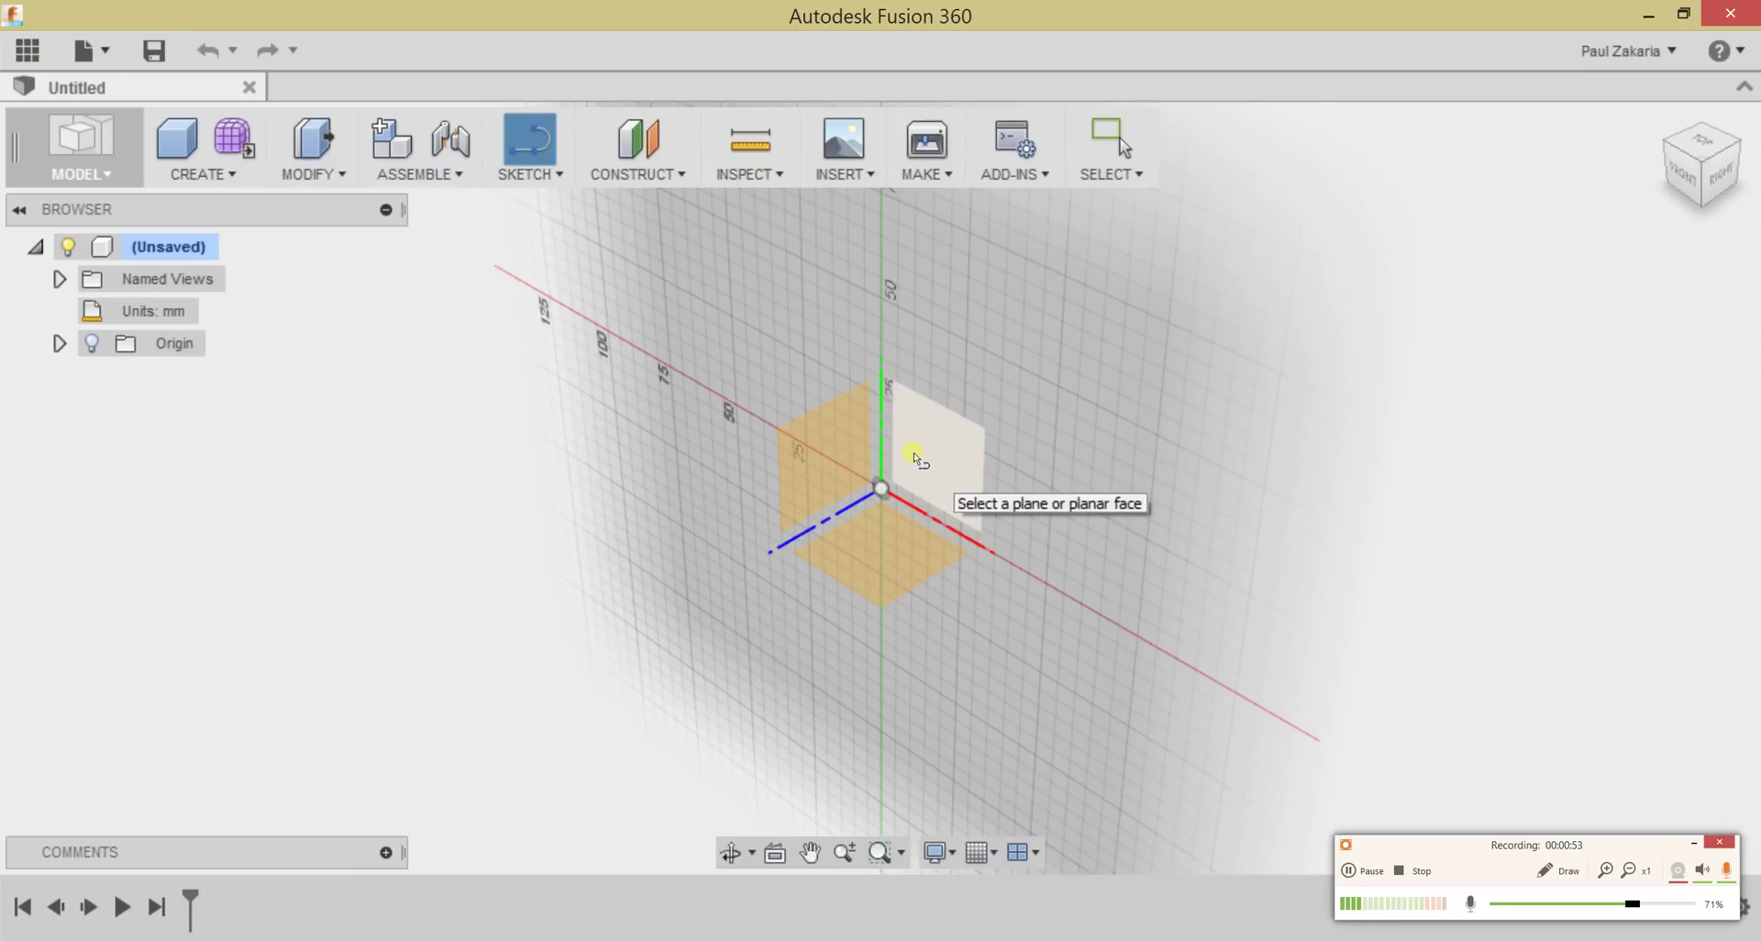
{"action": "left_click", "coordinate": [915, 456]}
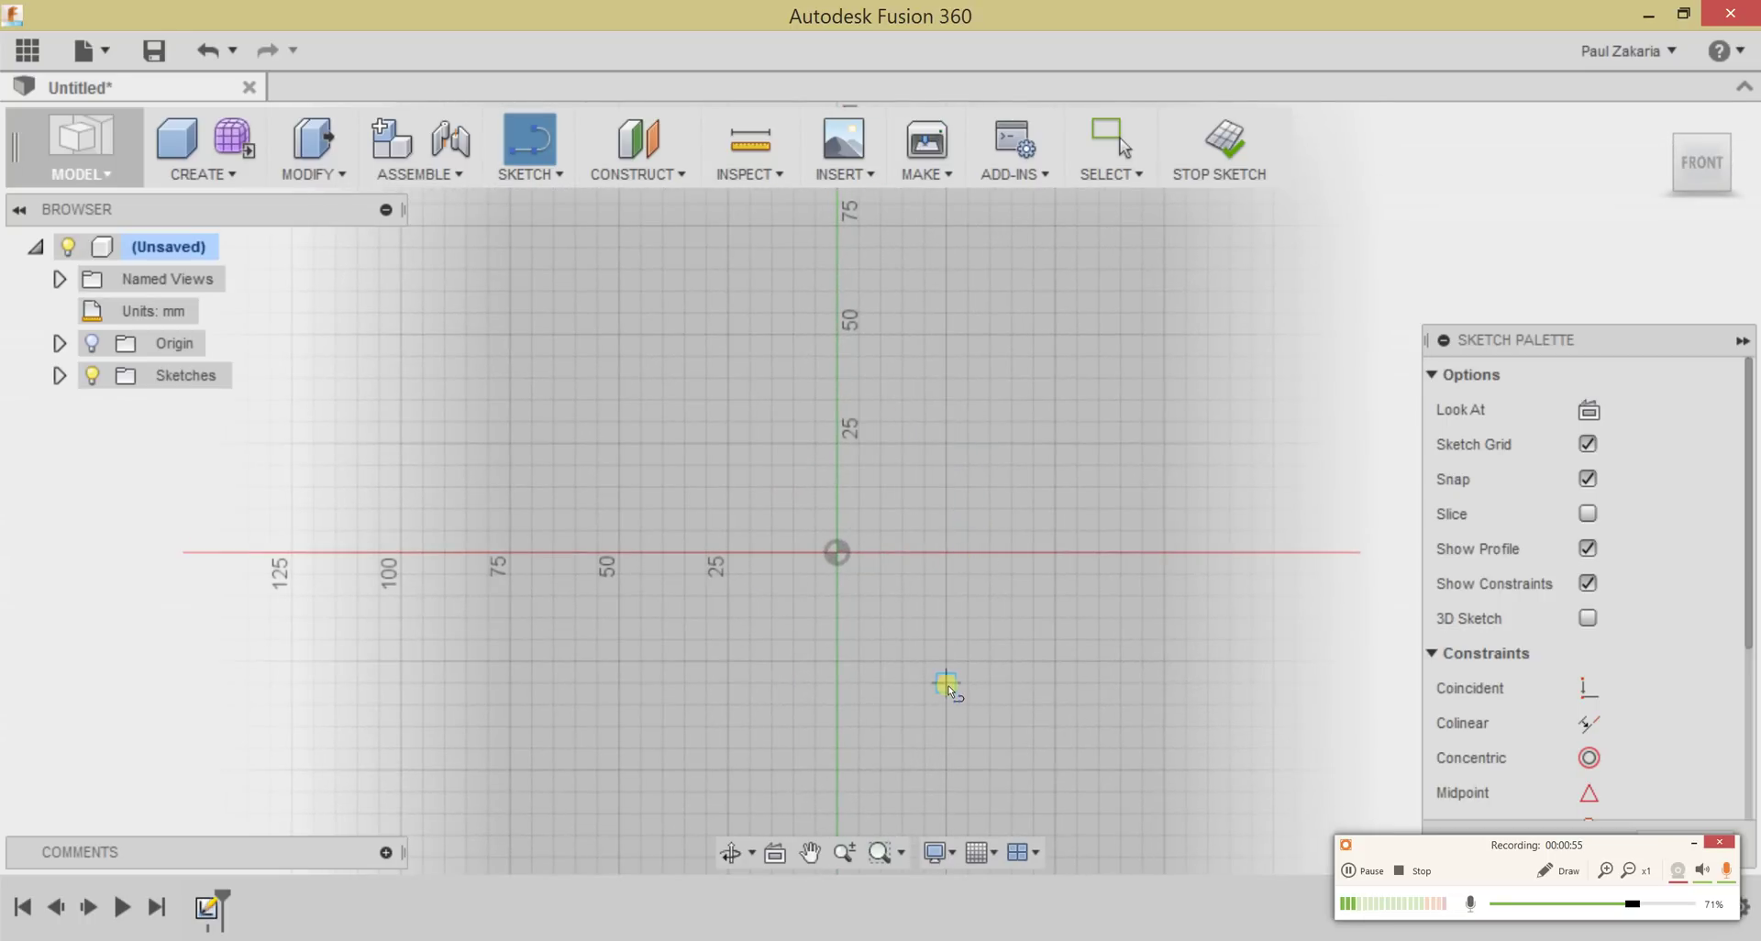
{"action": "scroll", "coordinate": [948, 688], "scroll_direction": "up", "scroll_amount": 3}
{"action": "scroll", "coordinate": [974, 676], "scroll_direction": "down", "scroll_amount": 3}
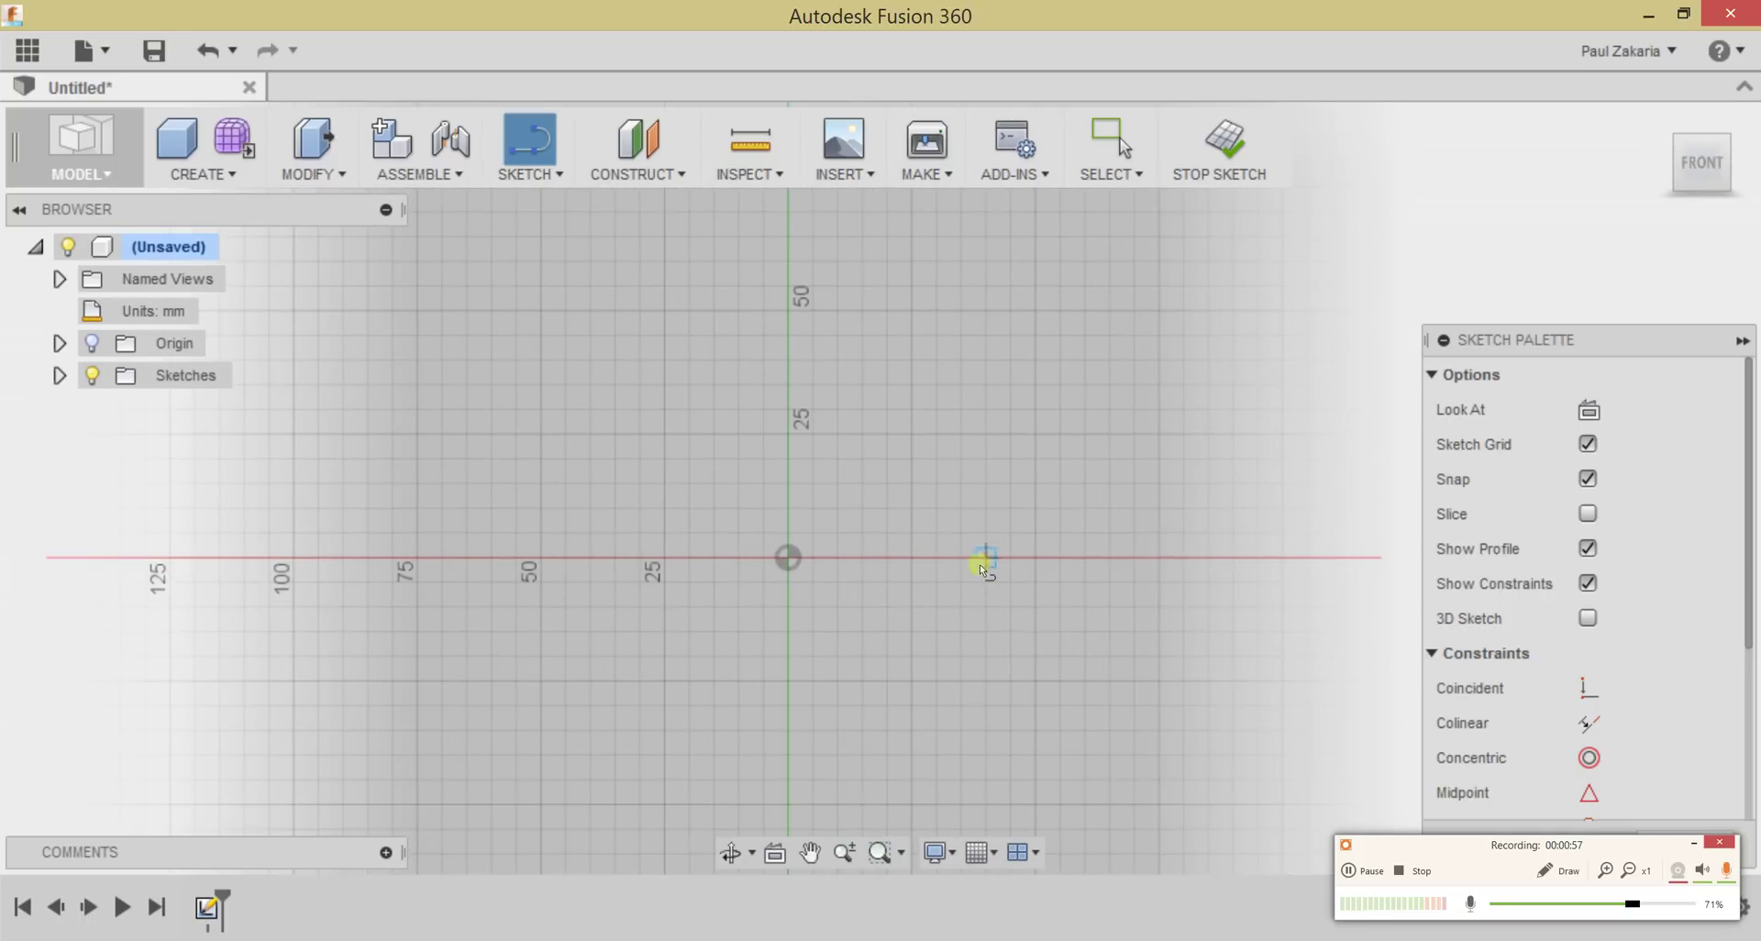
{"action": "scroll", "coordinate": [982, 566], "scroll_direction": "up", "scroll_amount": 2}
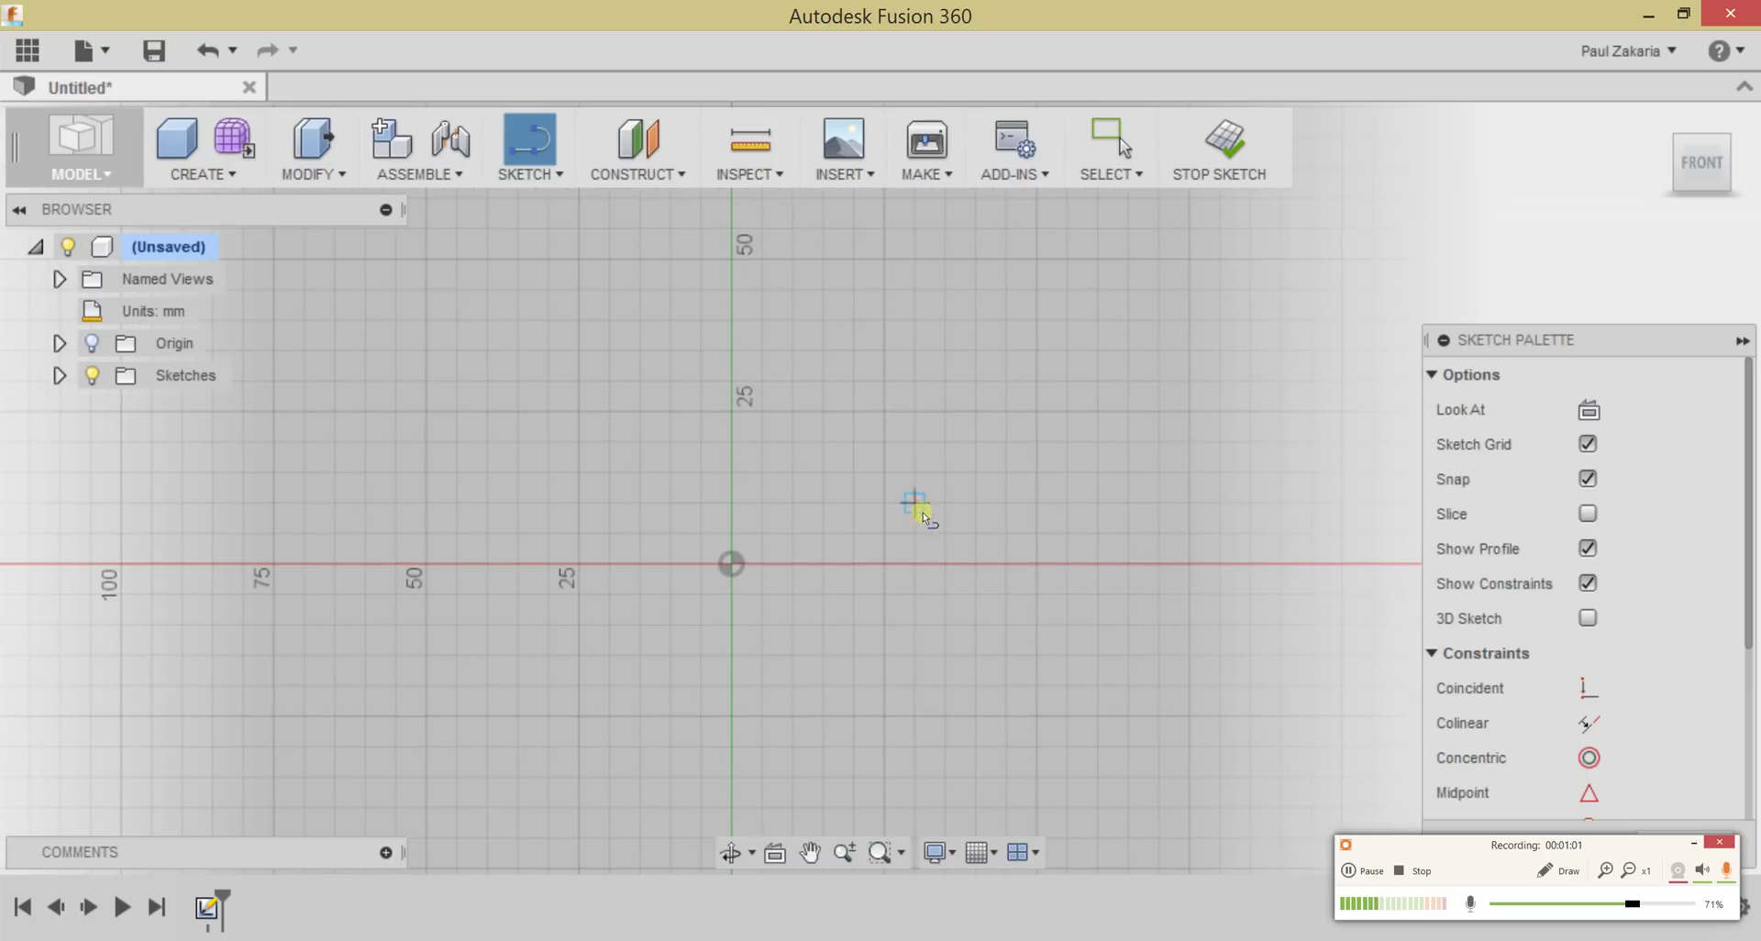
Step: Draw a roughly 35 mm 2-point rectangle square above and right of the origin
{"action": "left_click", "coordinate": [553, 182]}
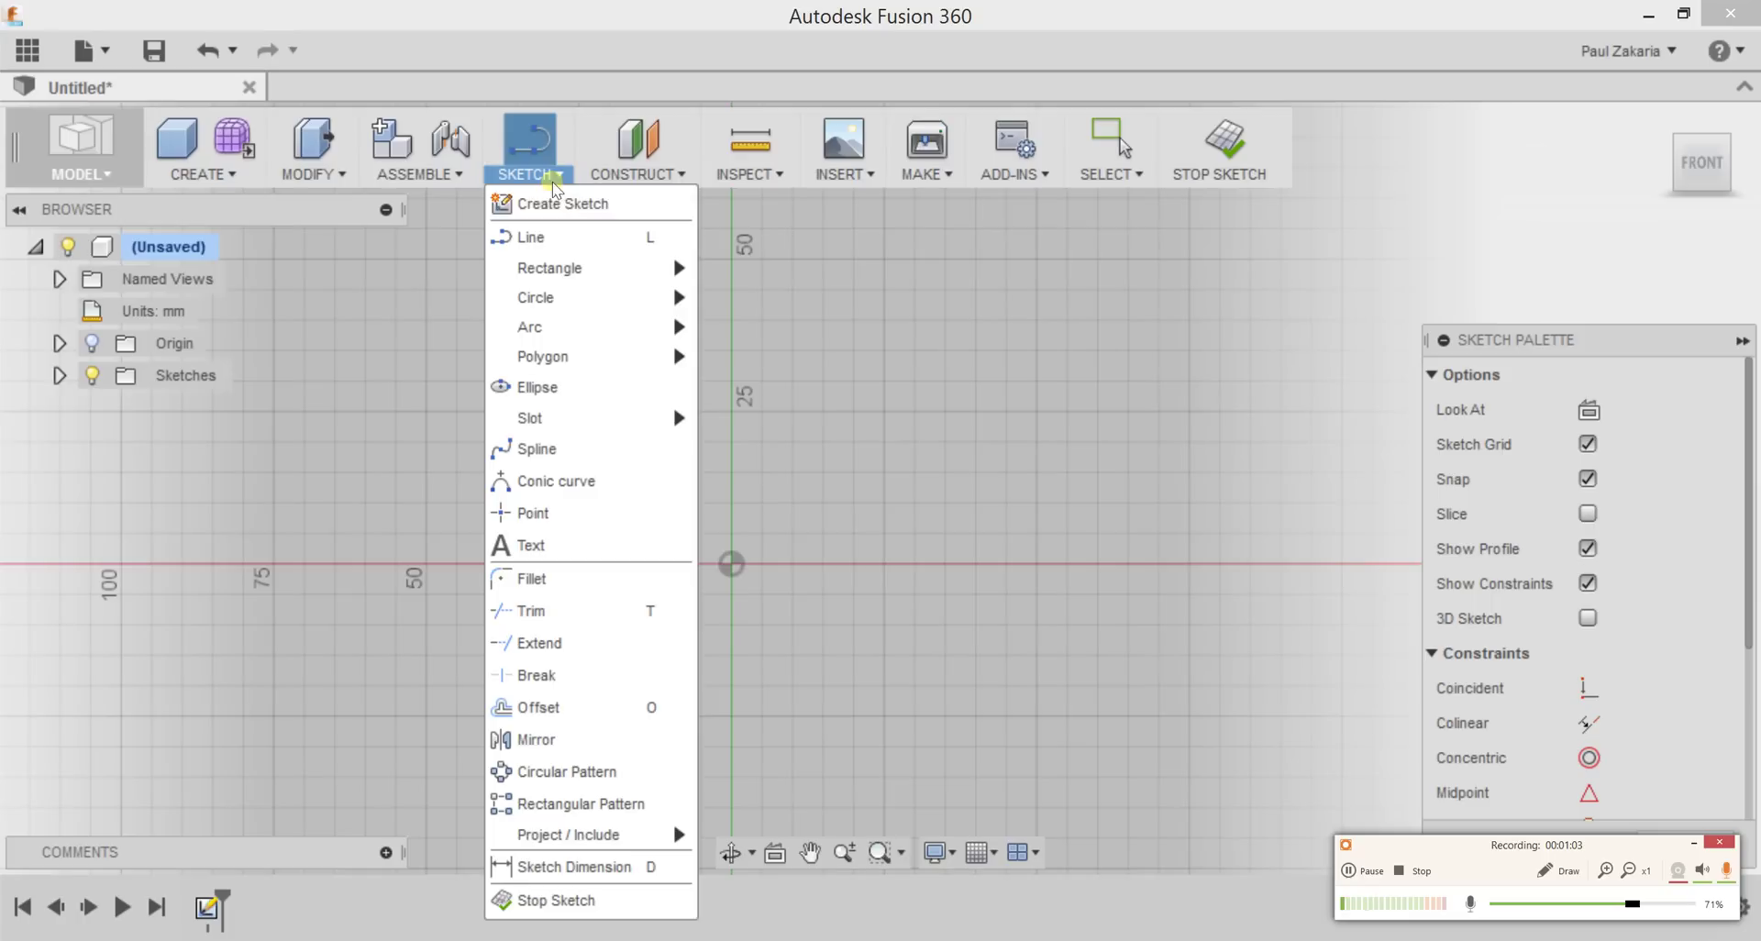
{"action": "mouse_move", "coordinate": [550, 271]}
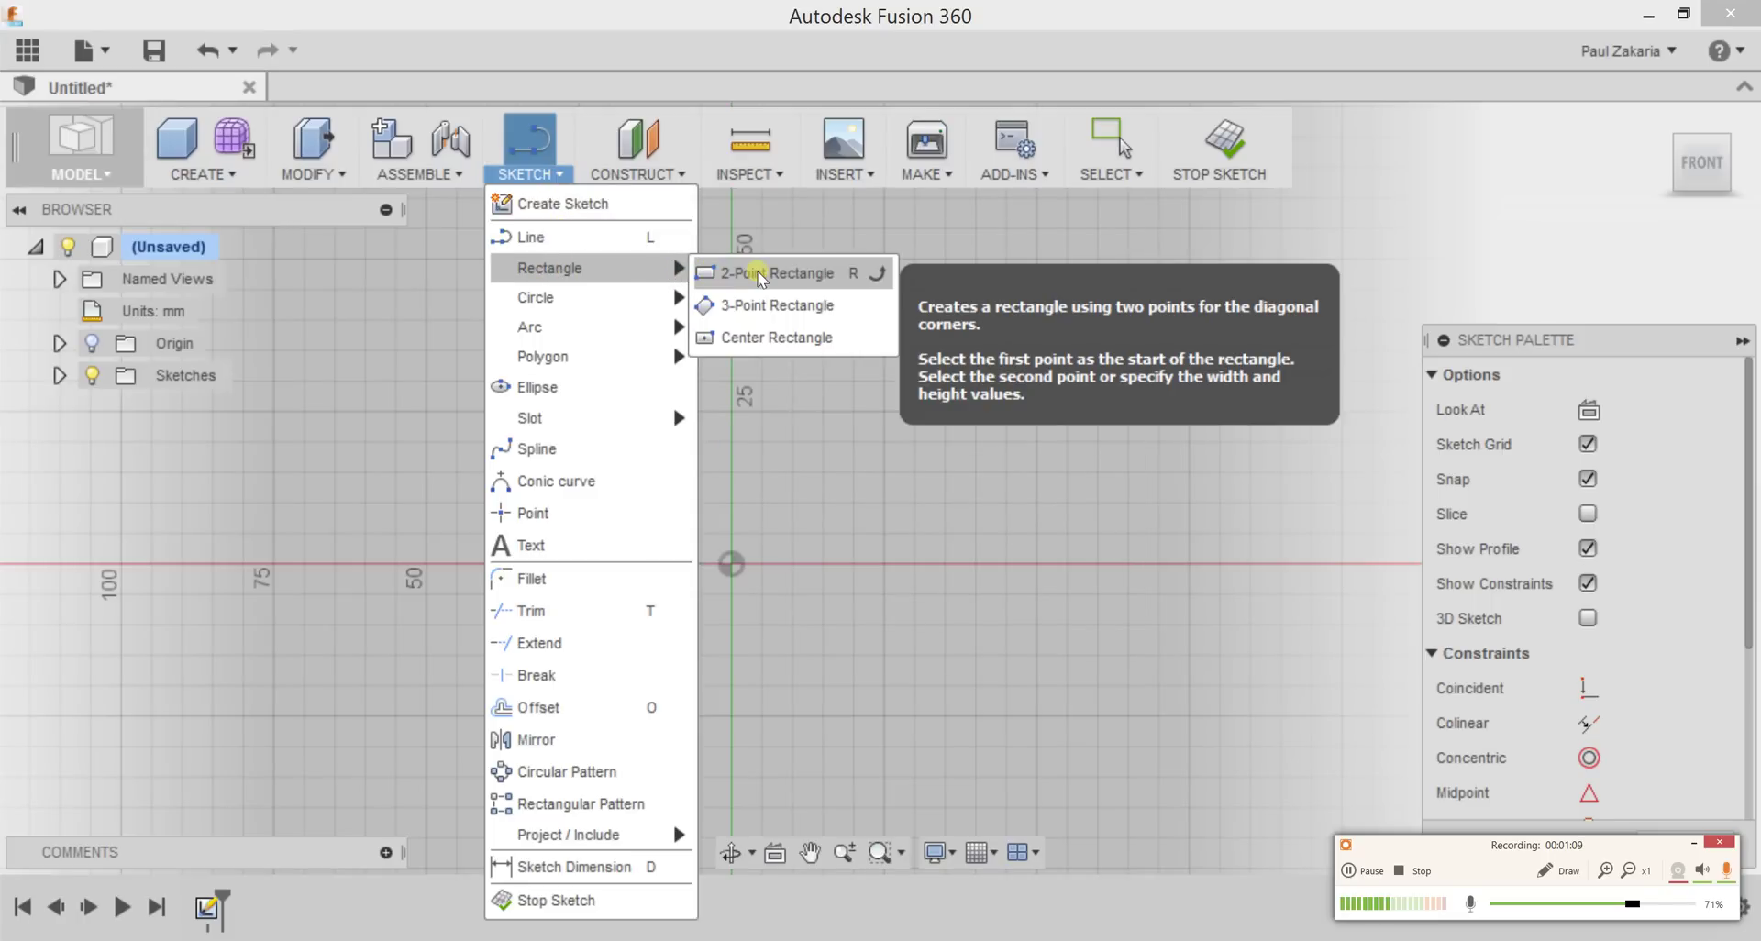
{"action": "left_click", "coordinate": [759, 274]}
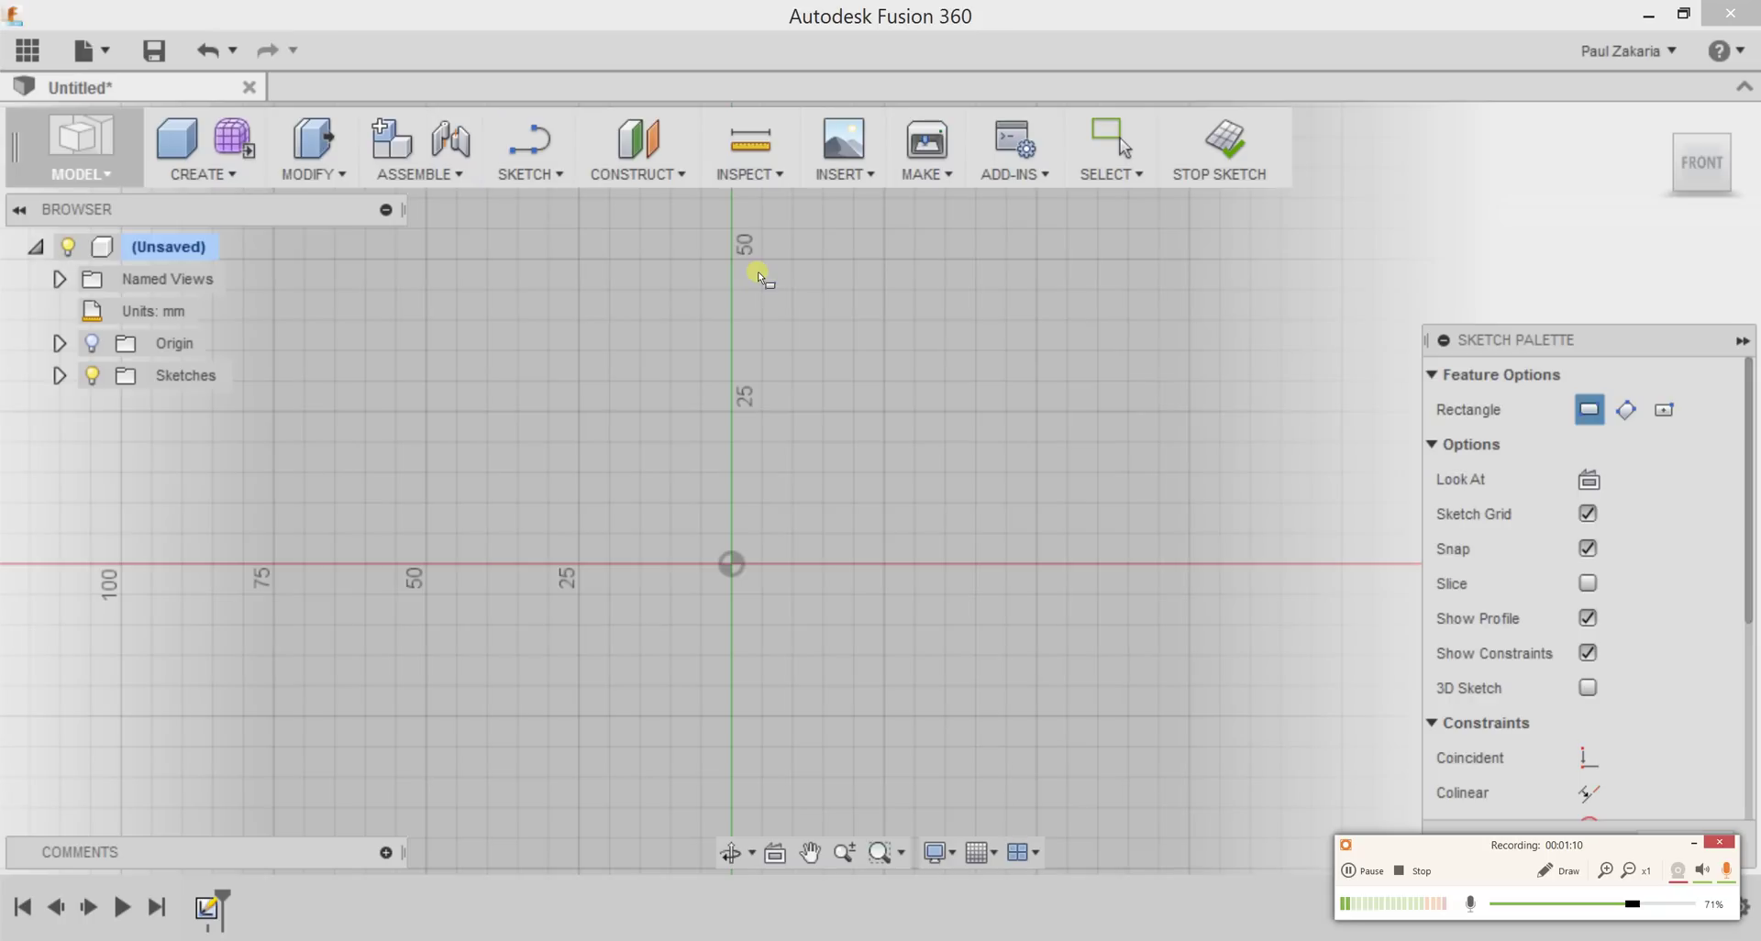
{"action": "left_click", "coordinate": [793, 504]}
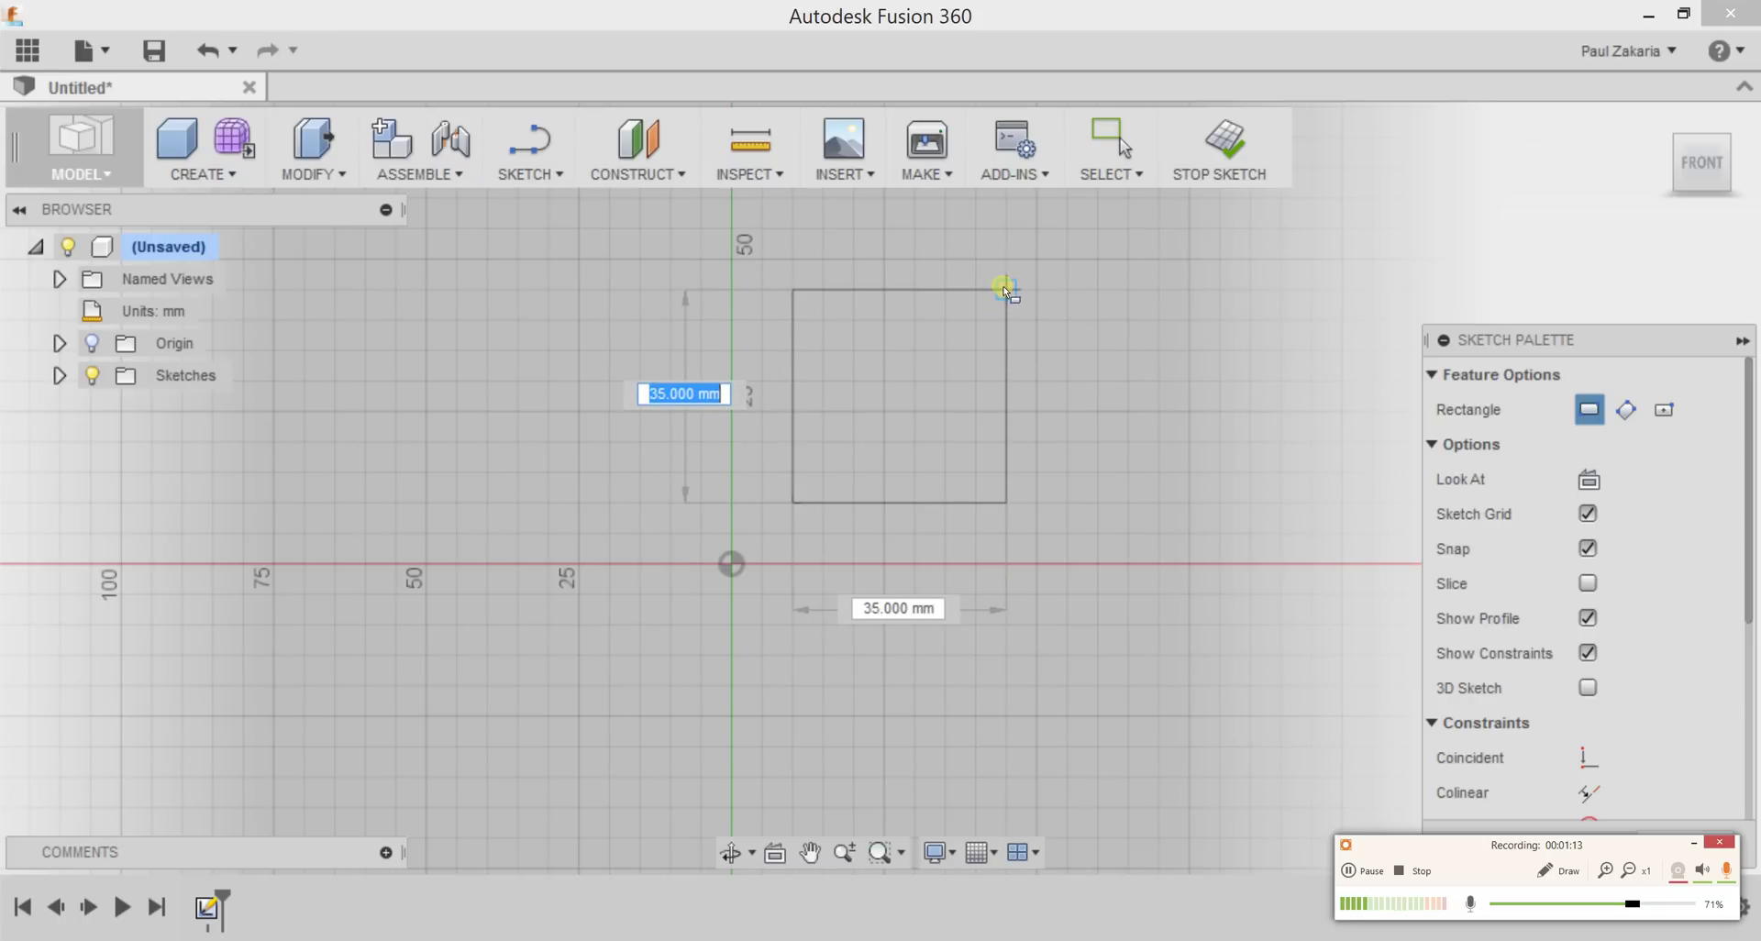
{"action": "left_click", "coordinate": [1005, 290]}
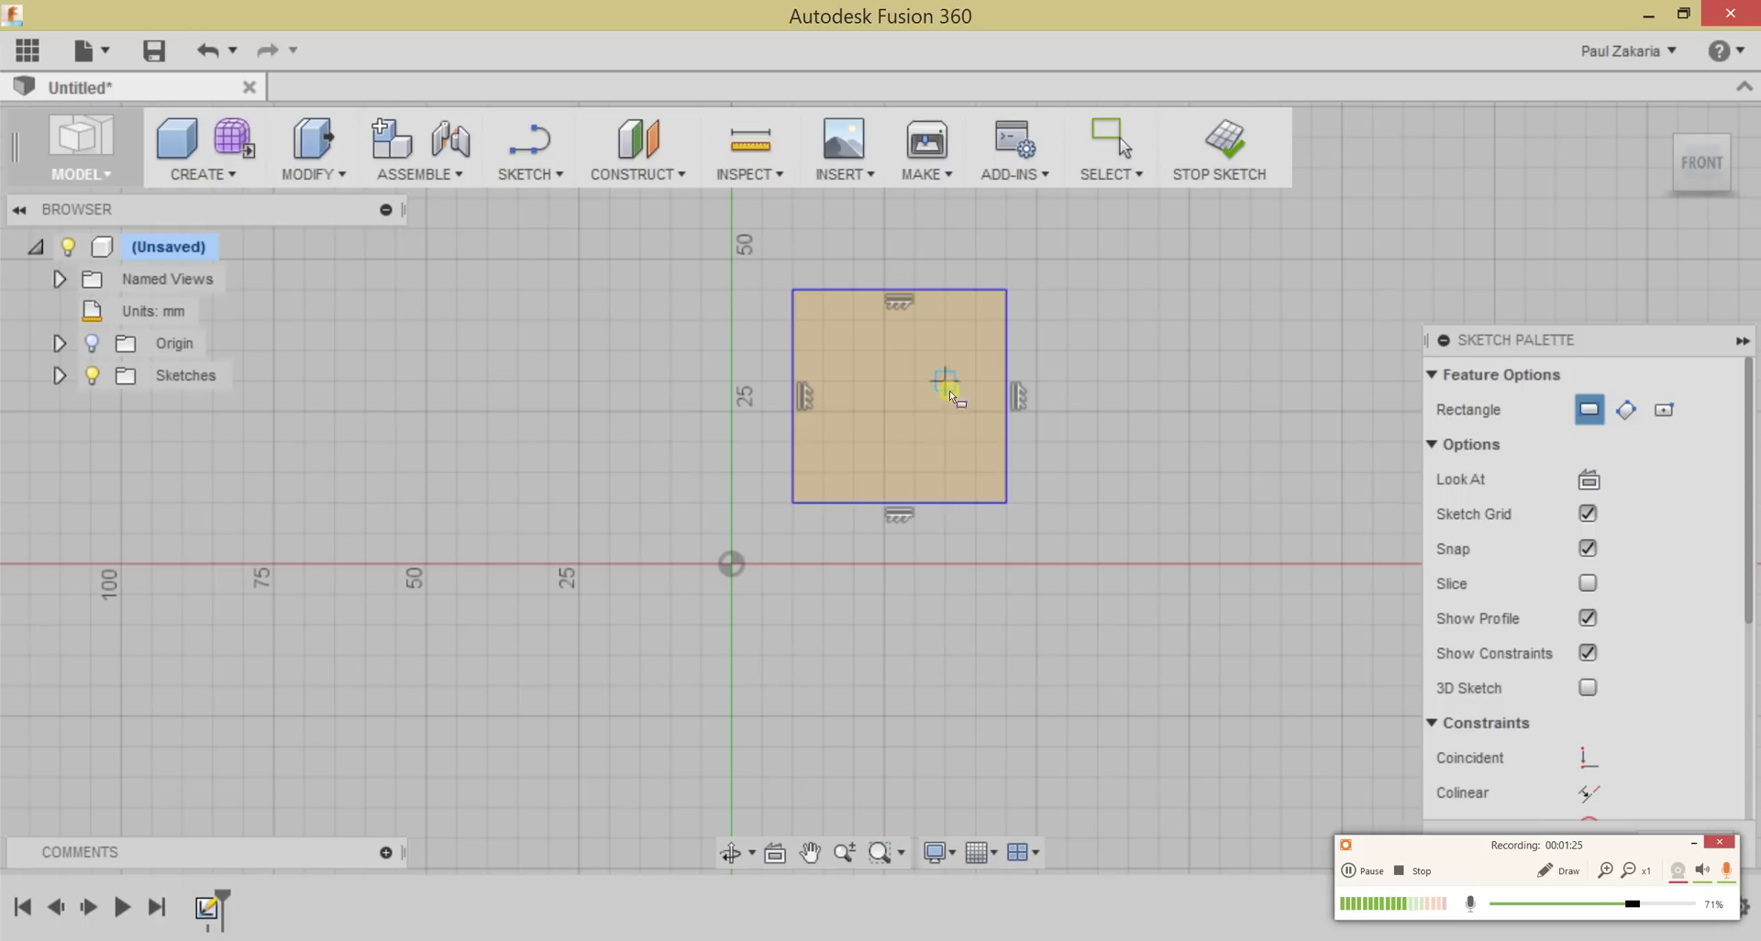
{"action": "key", "text": "Escape"}
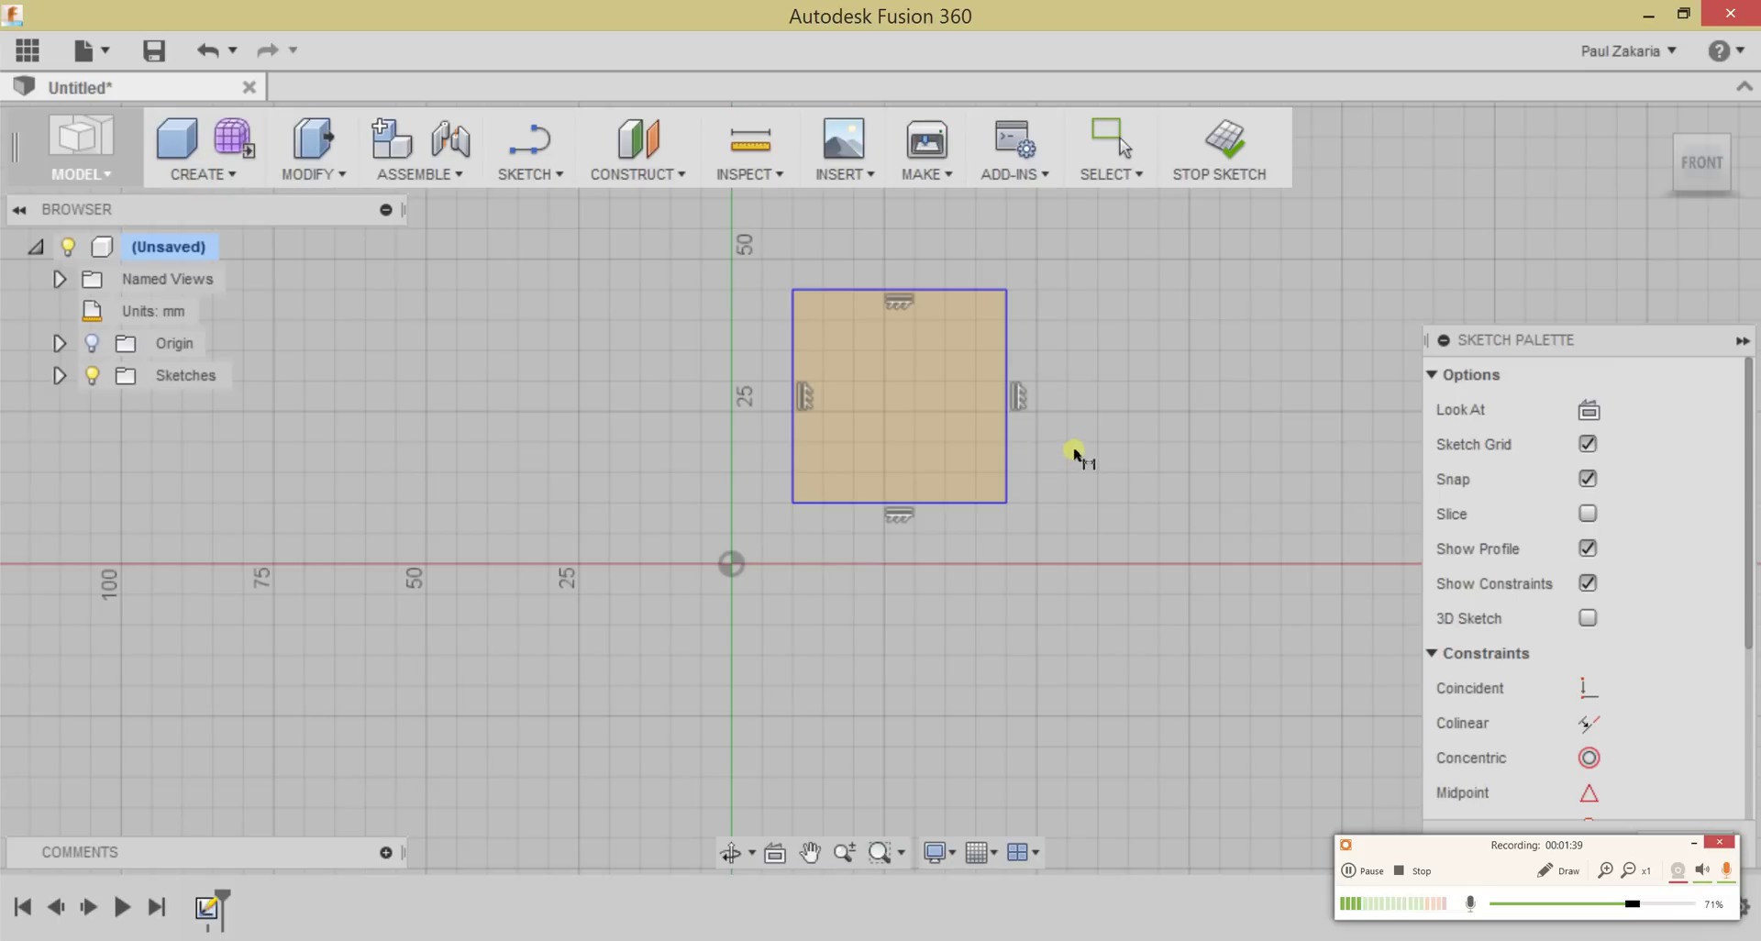
Step: Dimension the square's right and top edges to 1 in (25.40 mm) each
{"action": "left_click", "coordinate": [1008, 344]}
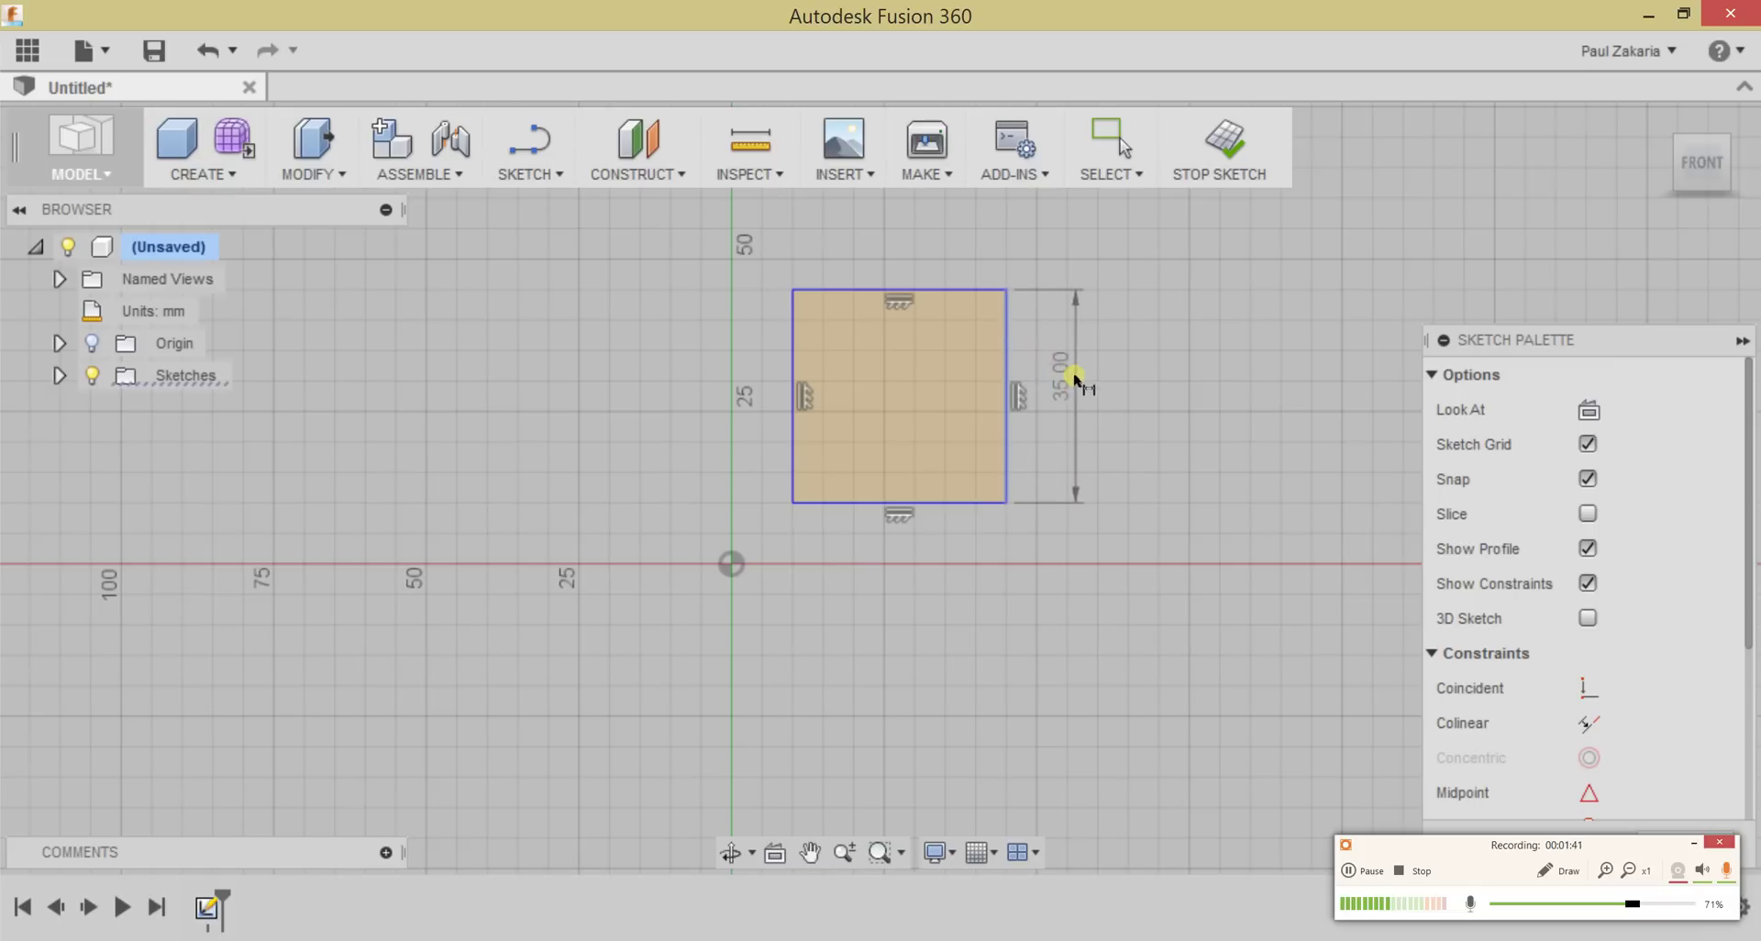
{"action": "left_click", "coordinate": [1092, 389]}
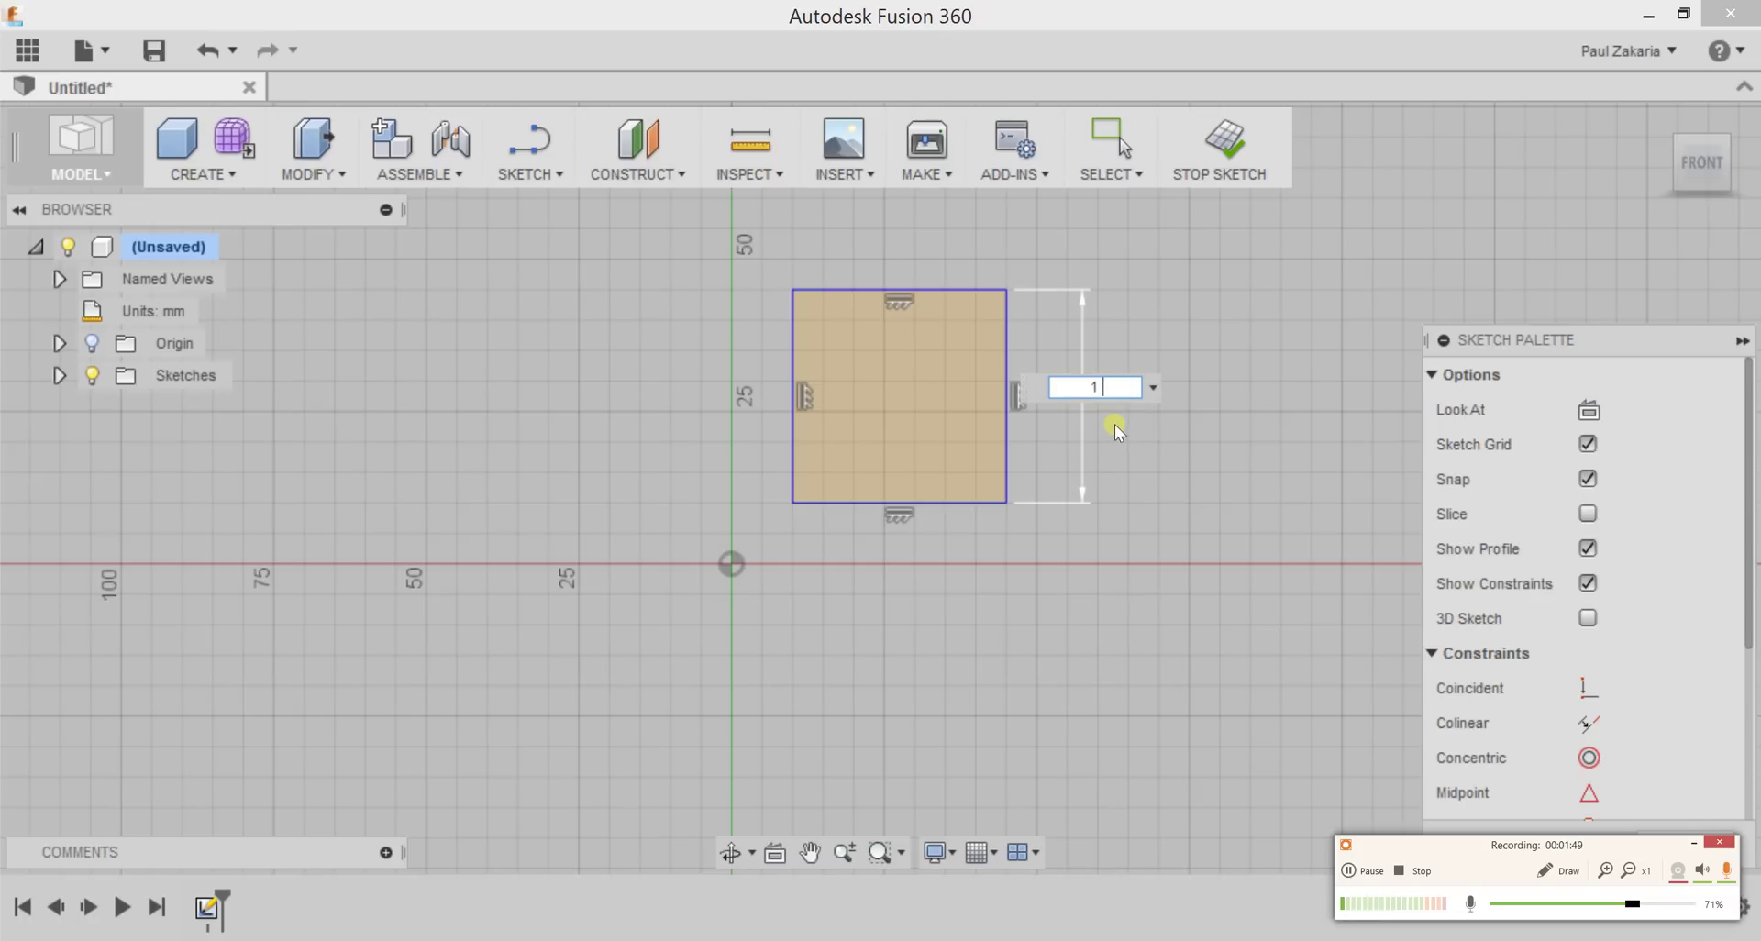
{"action": "key", "text": "Return"}
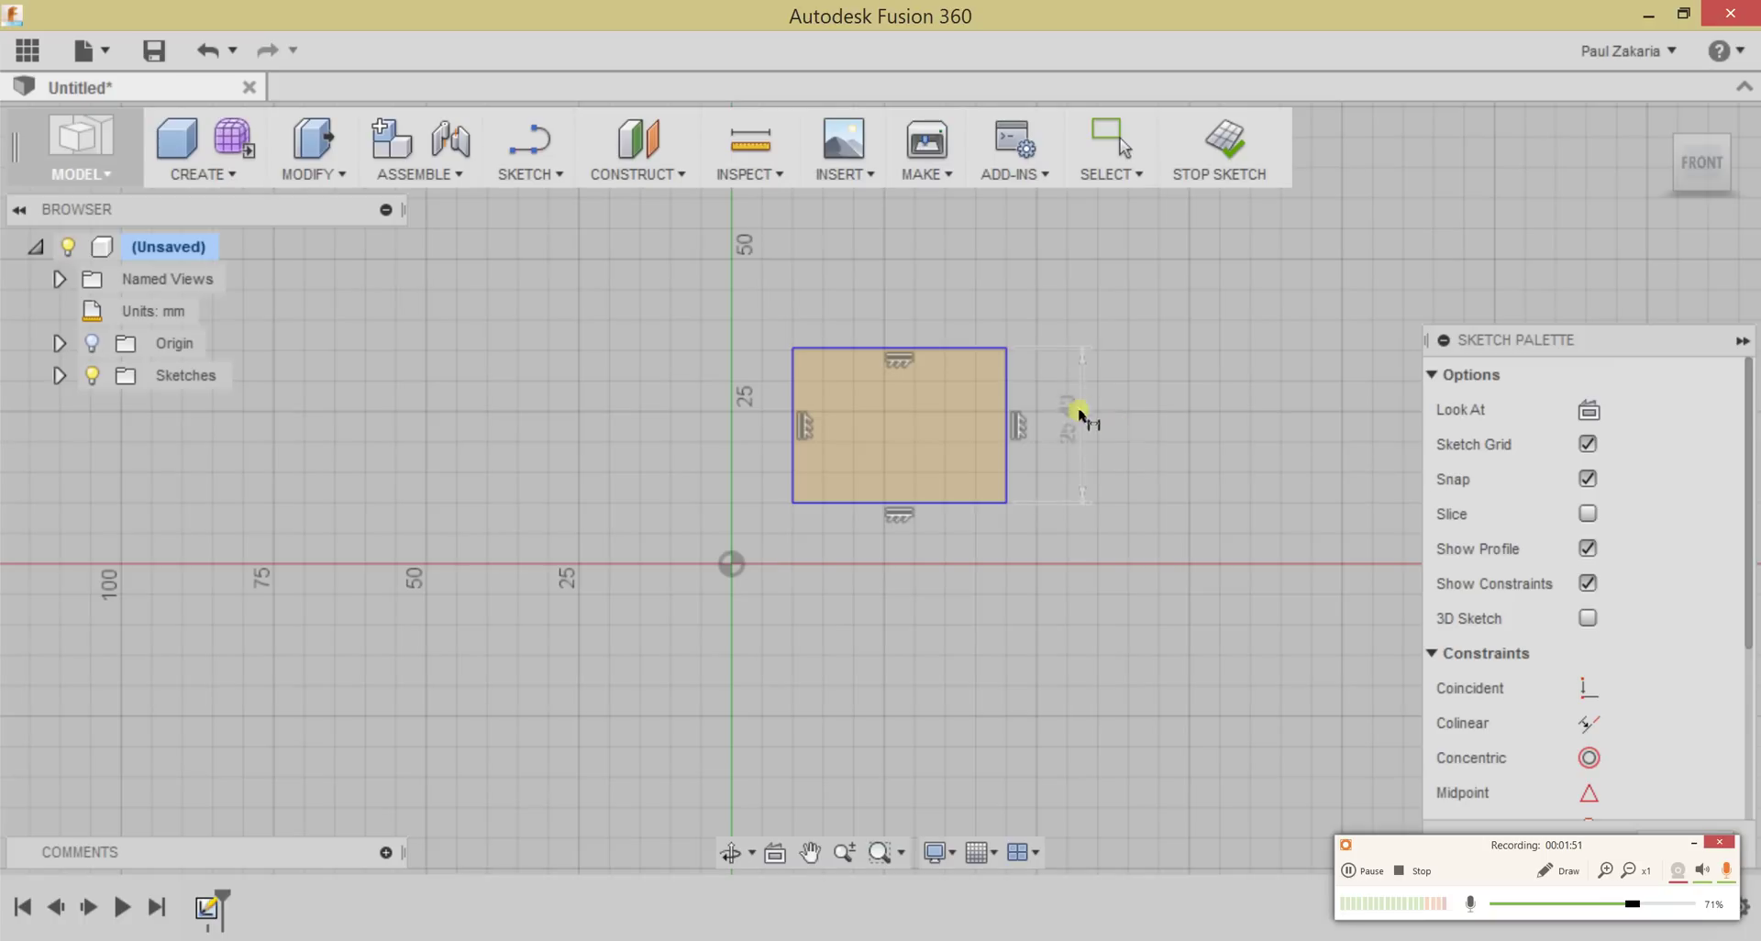
{"action": "left_click", "coordinate": [947, 350]}
{"action": "left_click", "coordinate": [908, 283]}
{"action": "type", "text": "1 in"}
{"action": "key", "text": "Return"}
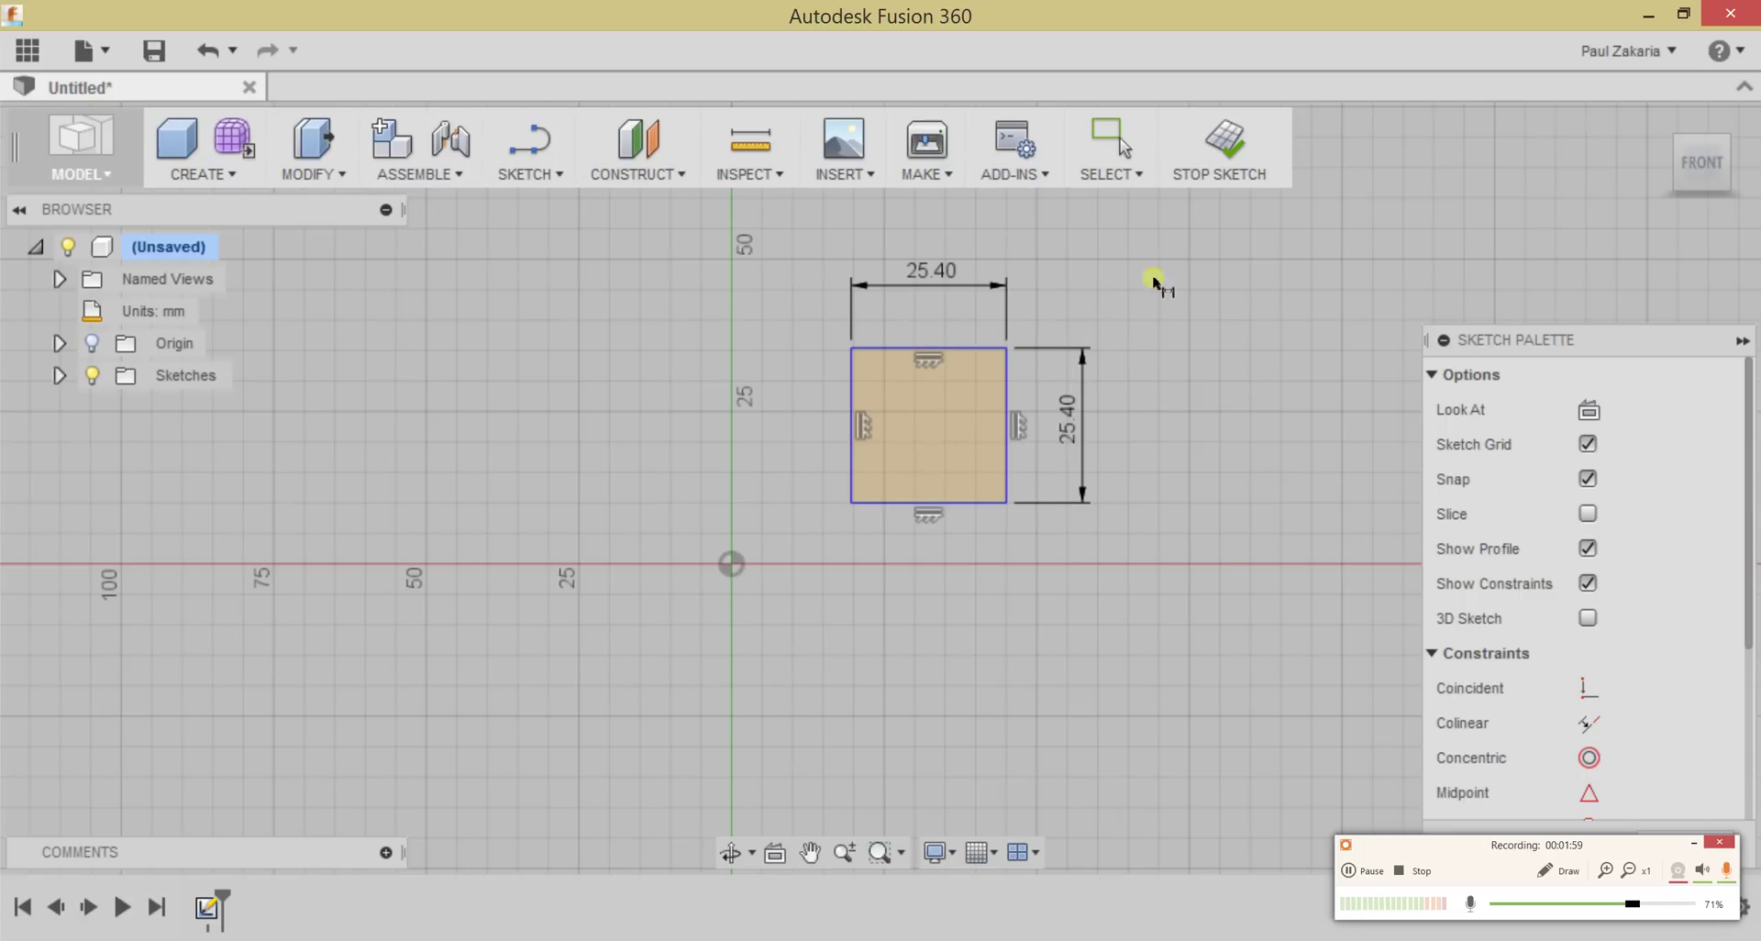
Step: Finish the sketch and extrude the square profile 30 mm into a solid cube
{"action": "left_click", "coordinate": [1221, 147]}
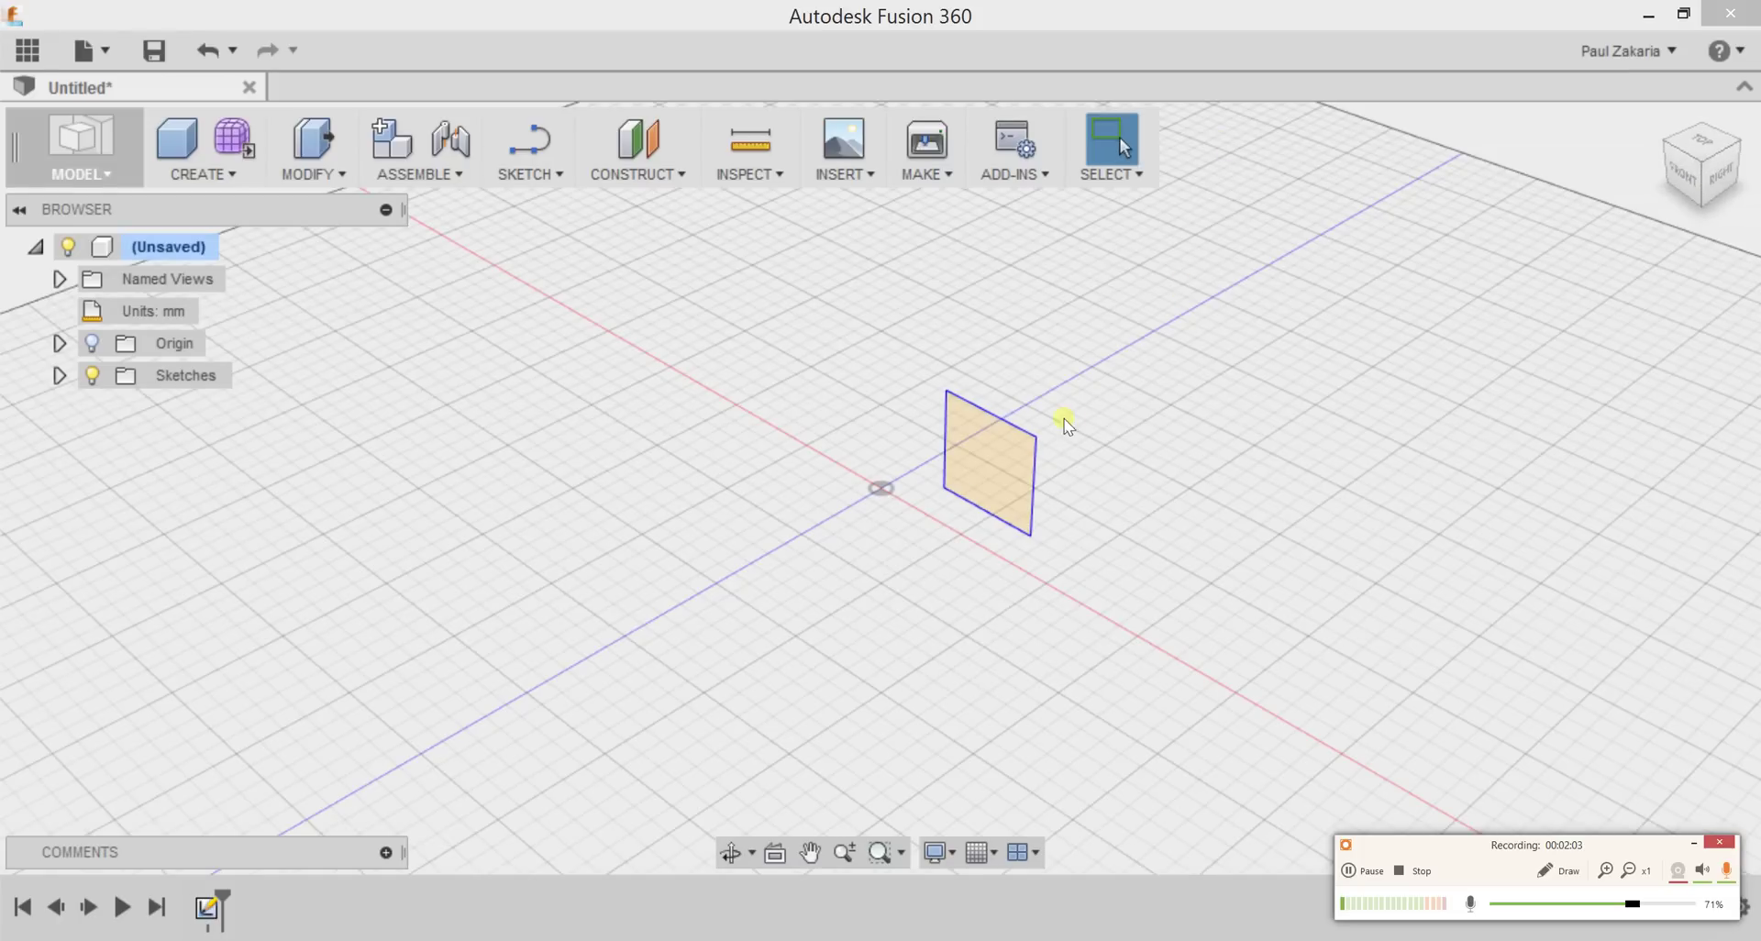
{"action": "scroll", "coordinate": [959, 466], "scroll_direction": "up", "scroll_amount": 5}
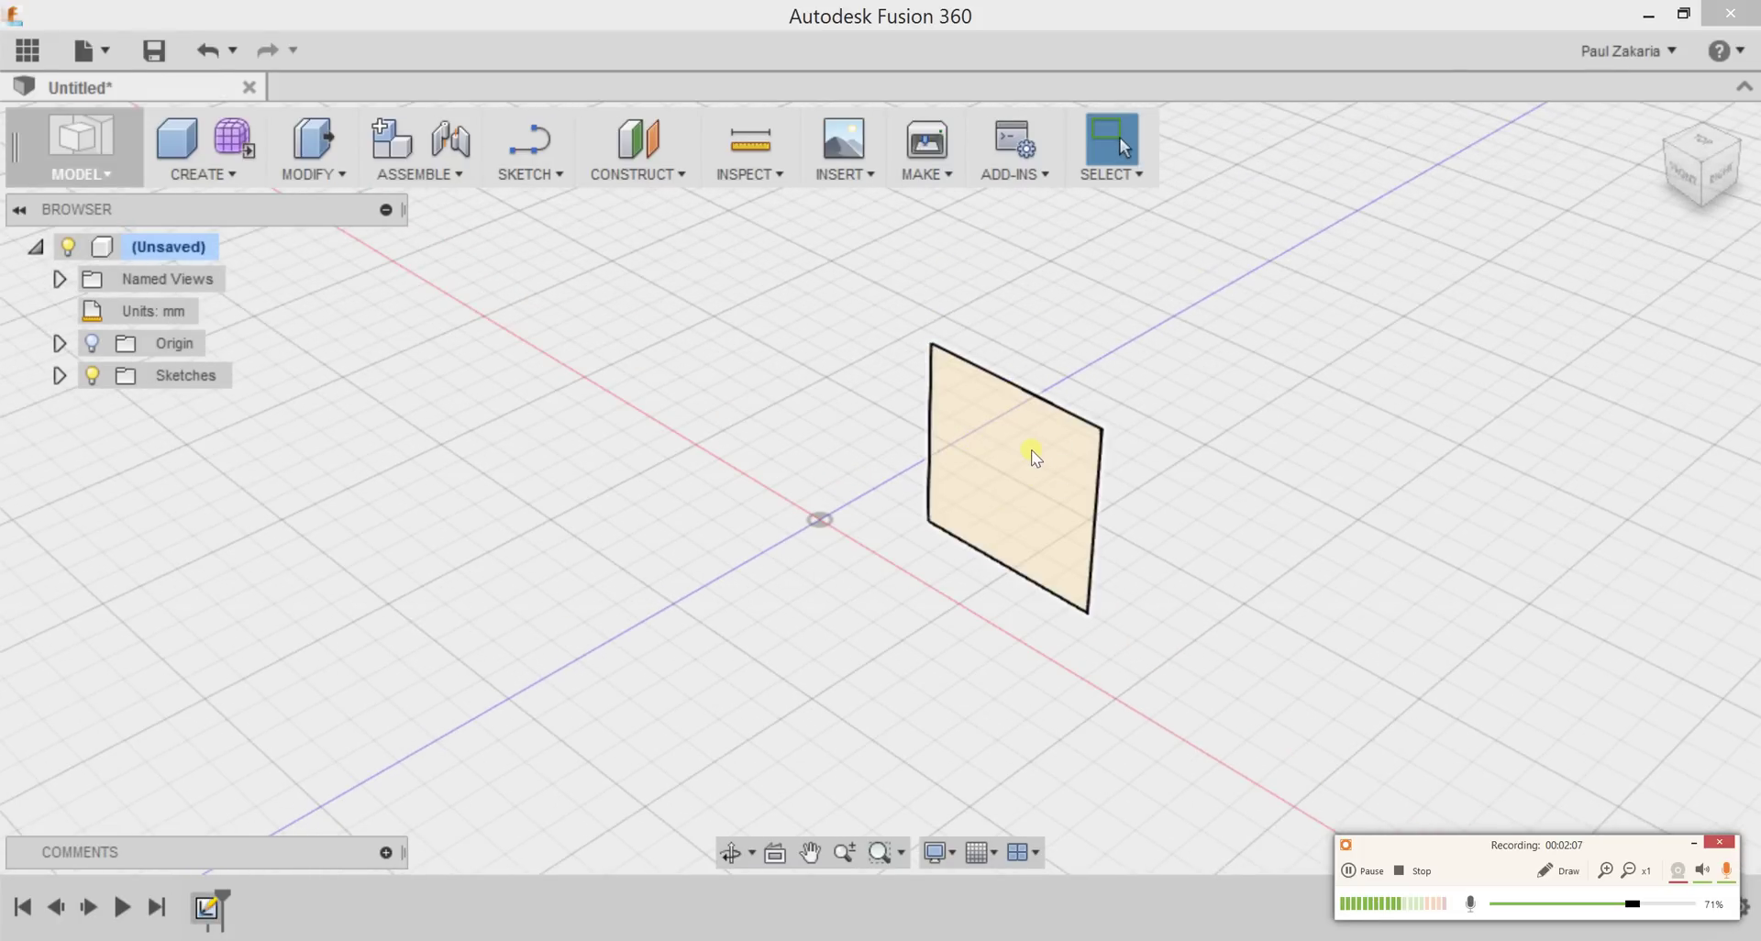
{"action": "key", "text": "e"}
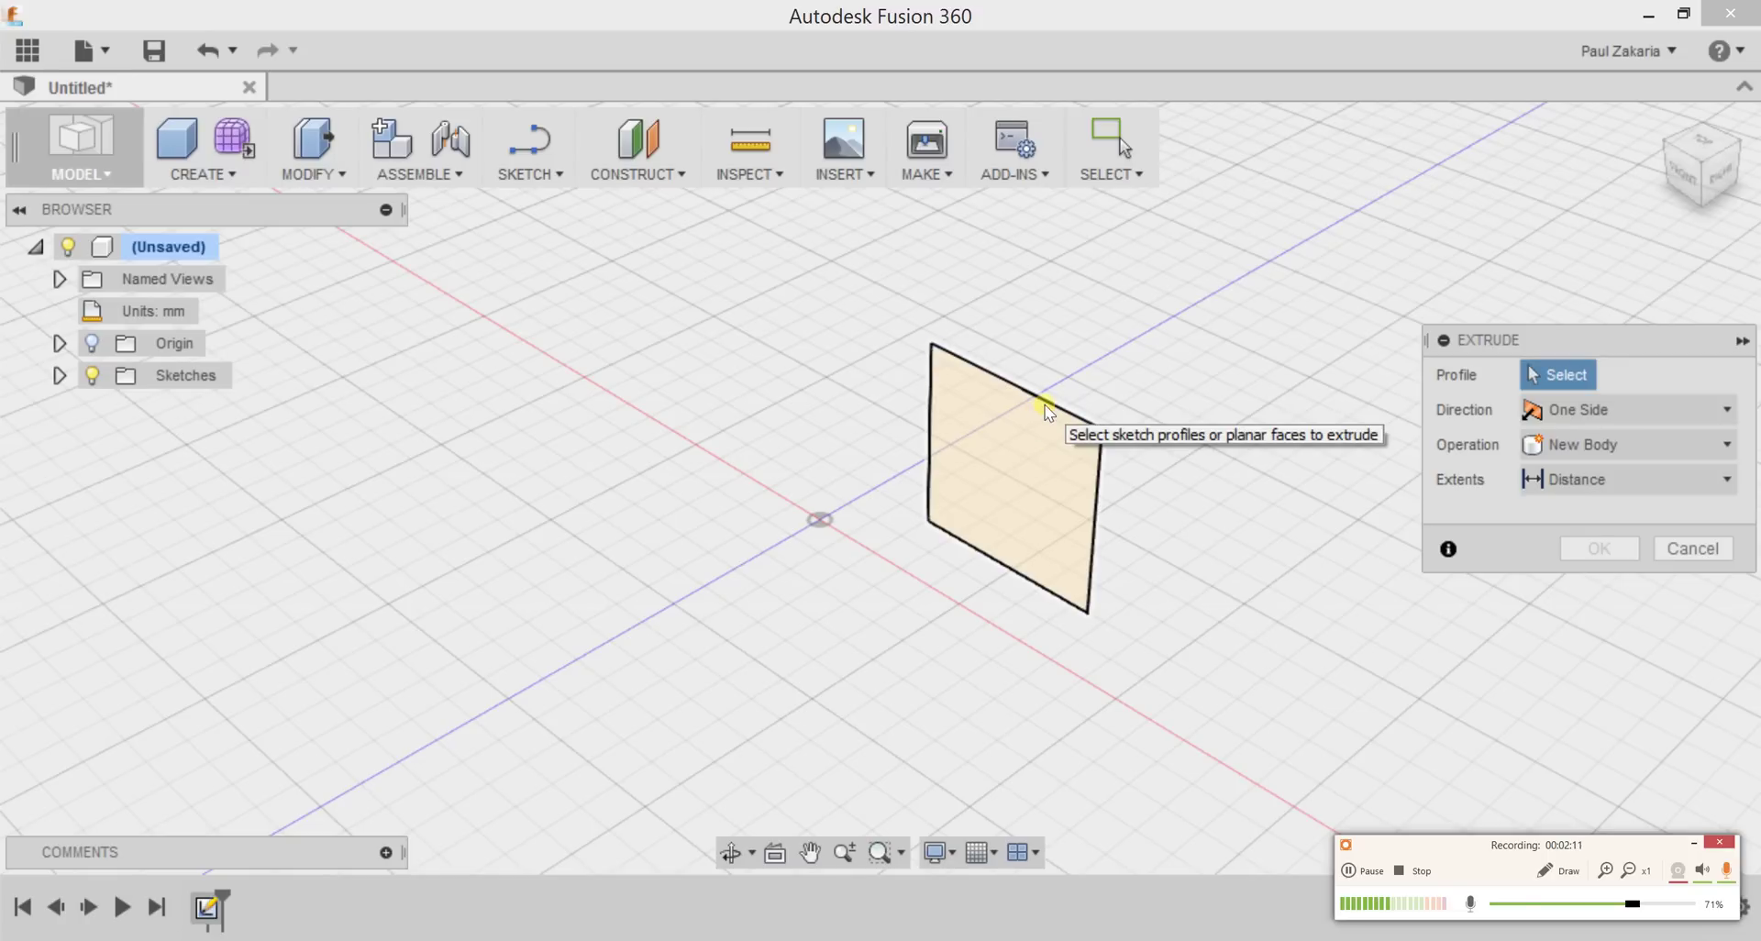
{"action": "left_click", "coordinate": [1047, 405]}
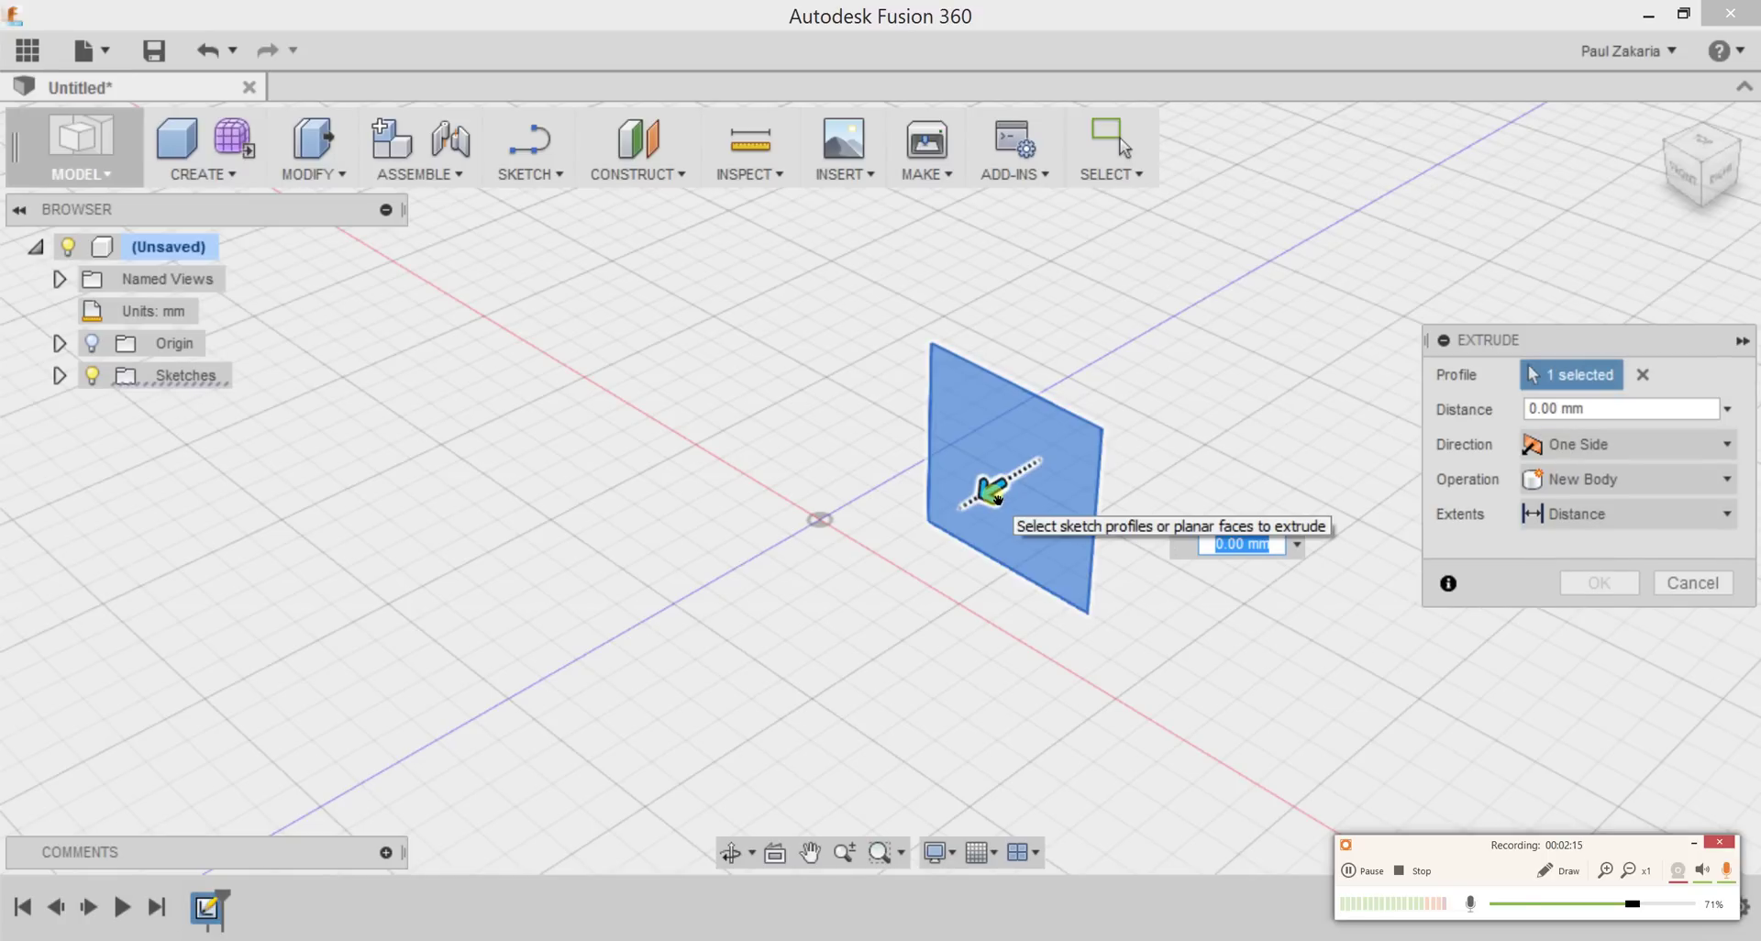
{"action": "left_click_drag", "start_coordinate": [998, 496], "coordinate": [807, 602]}
{"action": "left_click", "coordinate": [1055, 659]}
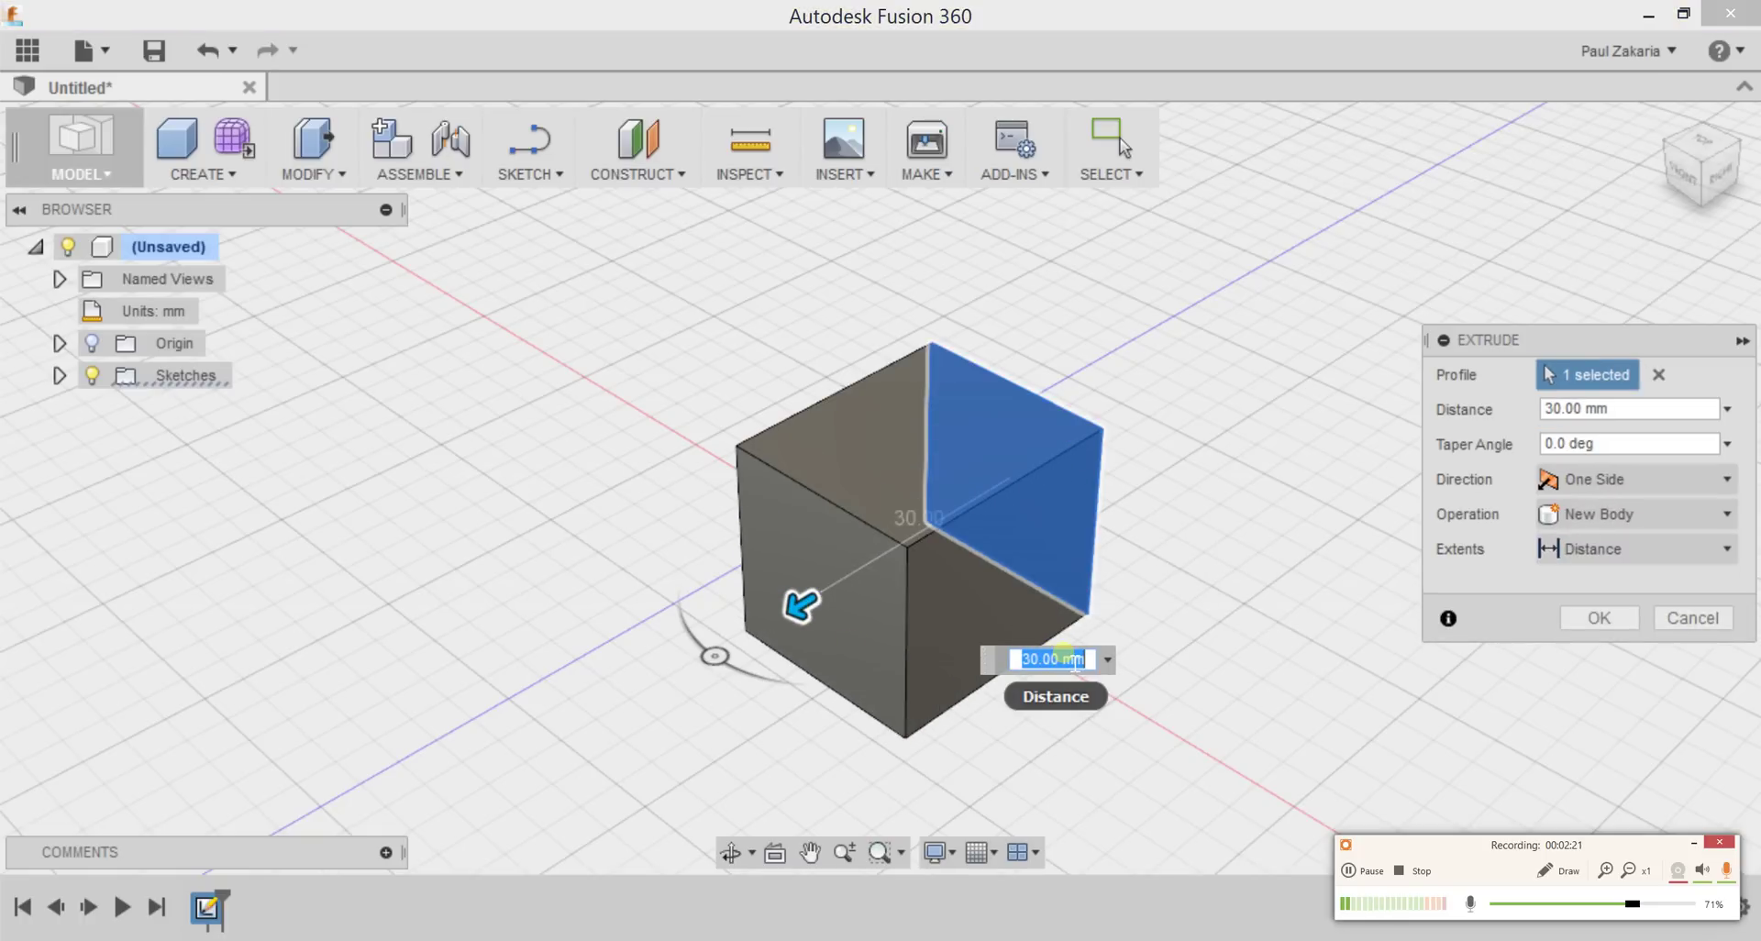
{"action": "type", "text": "30"}
{"action": "key", "text": "Return"}
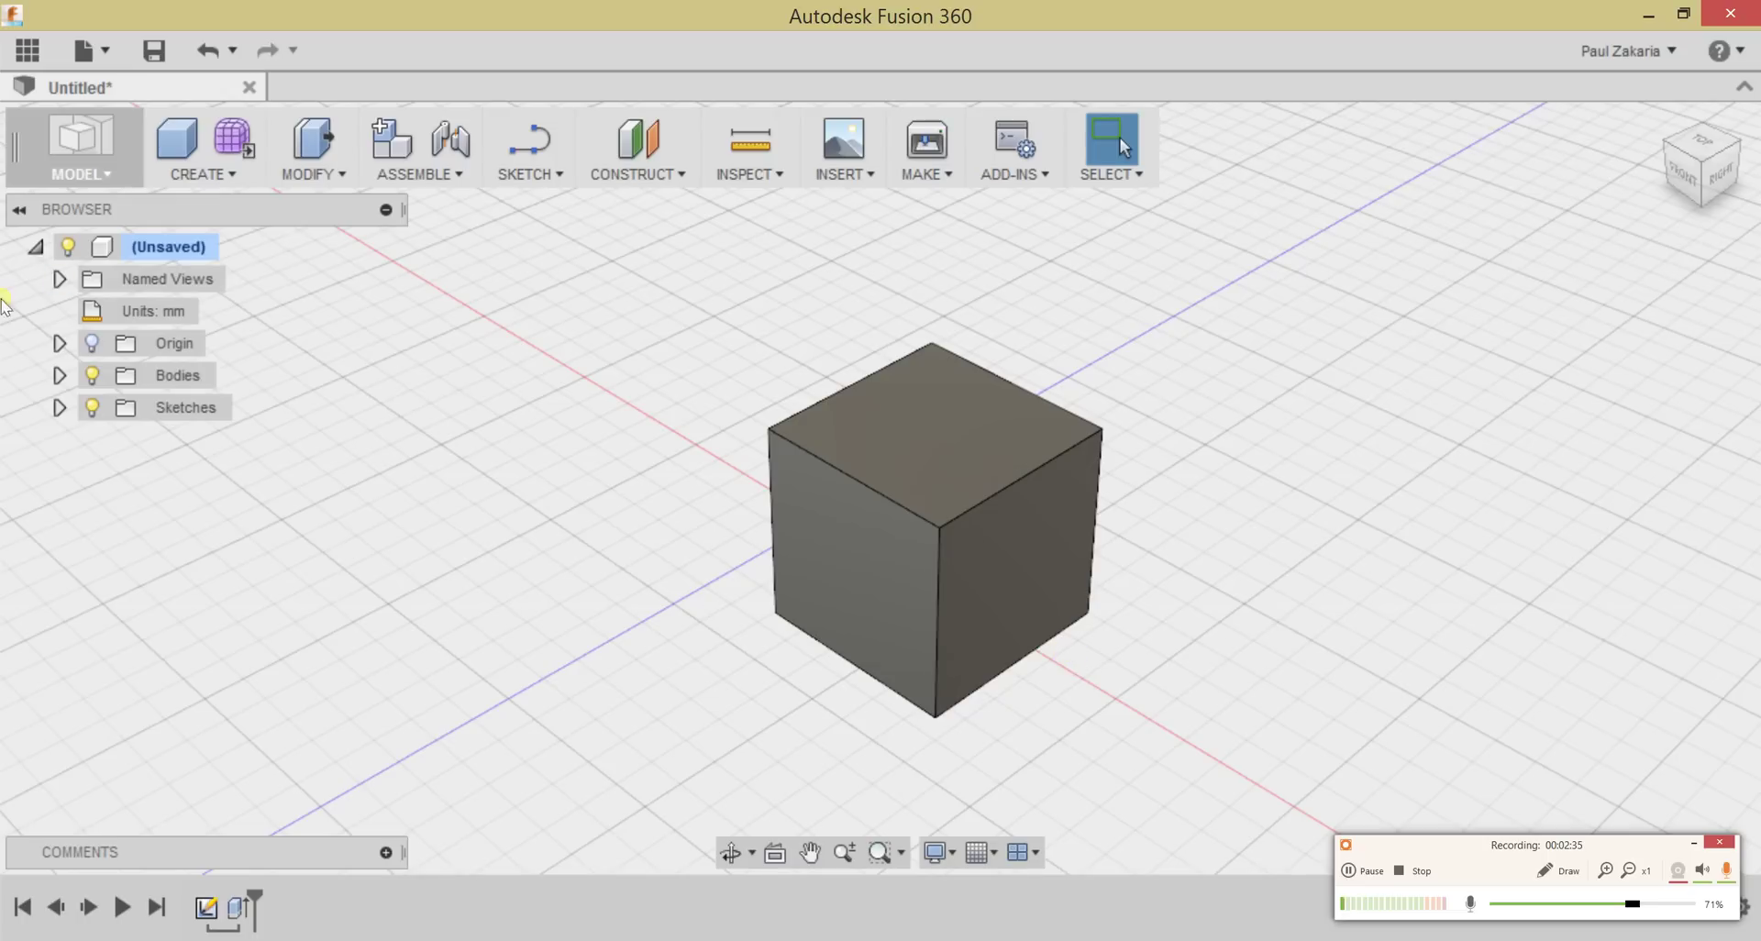
Step: Create a project named 'The Puzzle Cube Project' in the Data Panel and pin it
{"action": "left_click", "coordinate": [27, 53]}
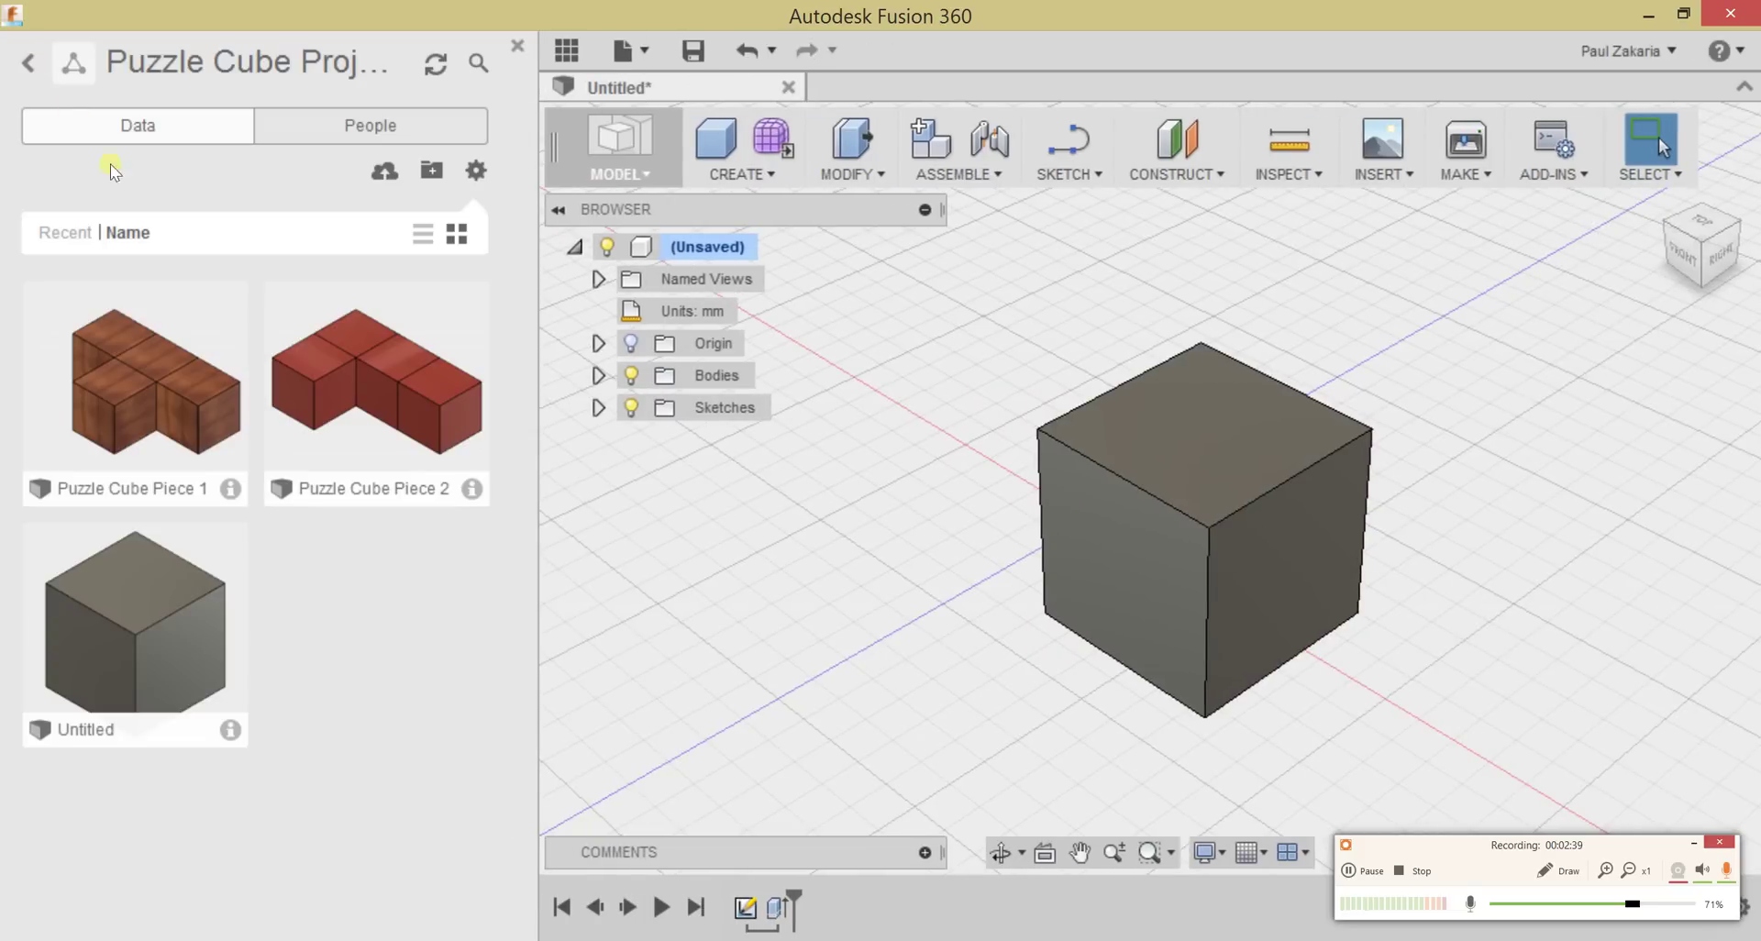
{"action": "left_click", "coordinate": [22, 64]}
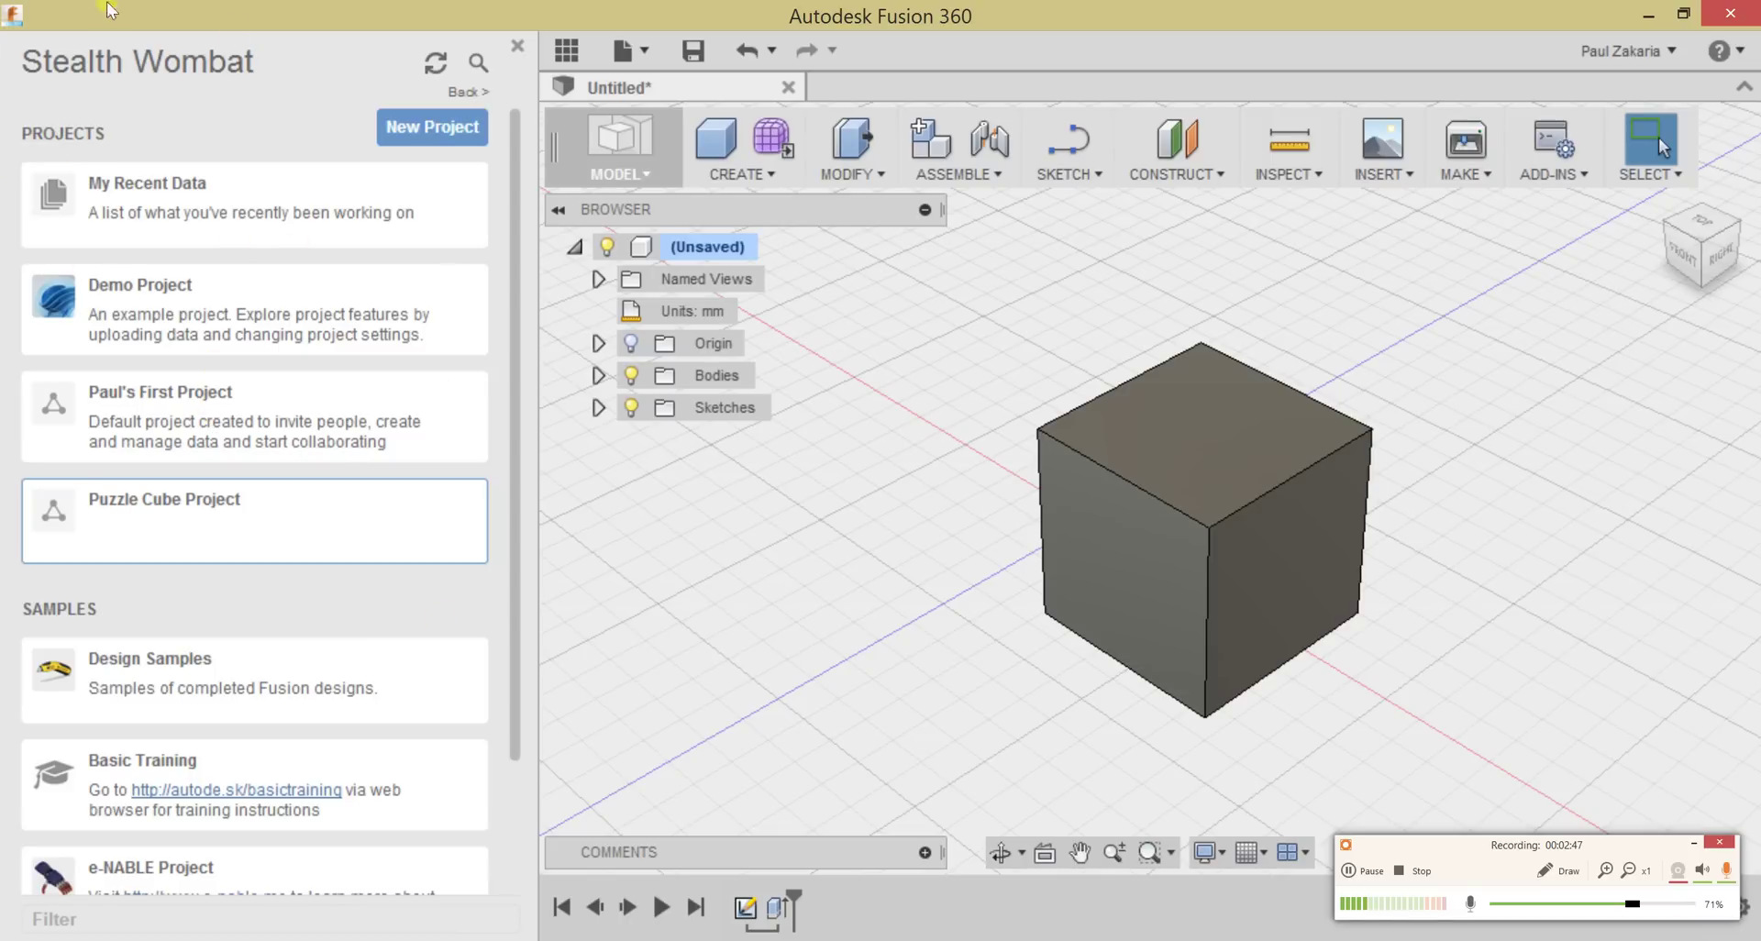
{"action": "left_click", "coordinate": [433, 128]}
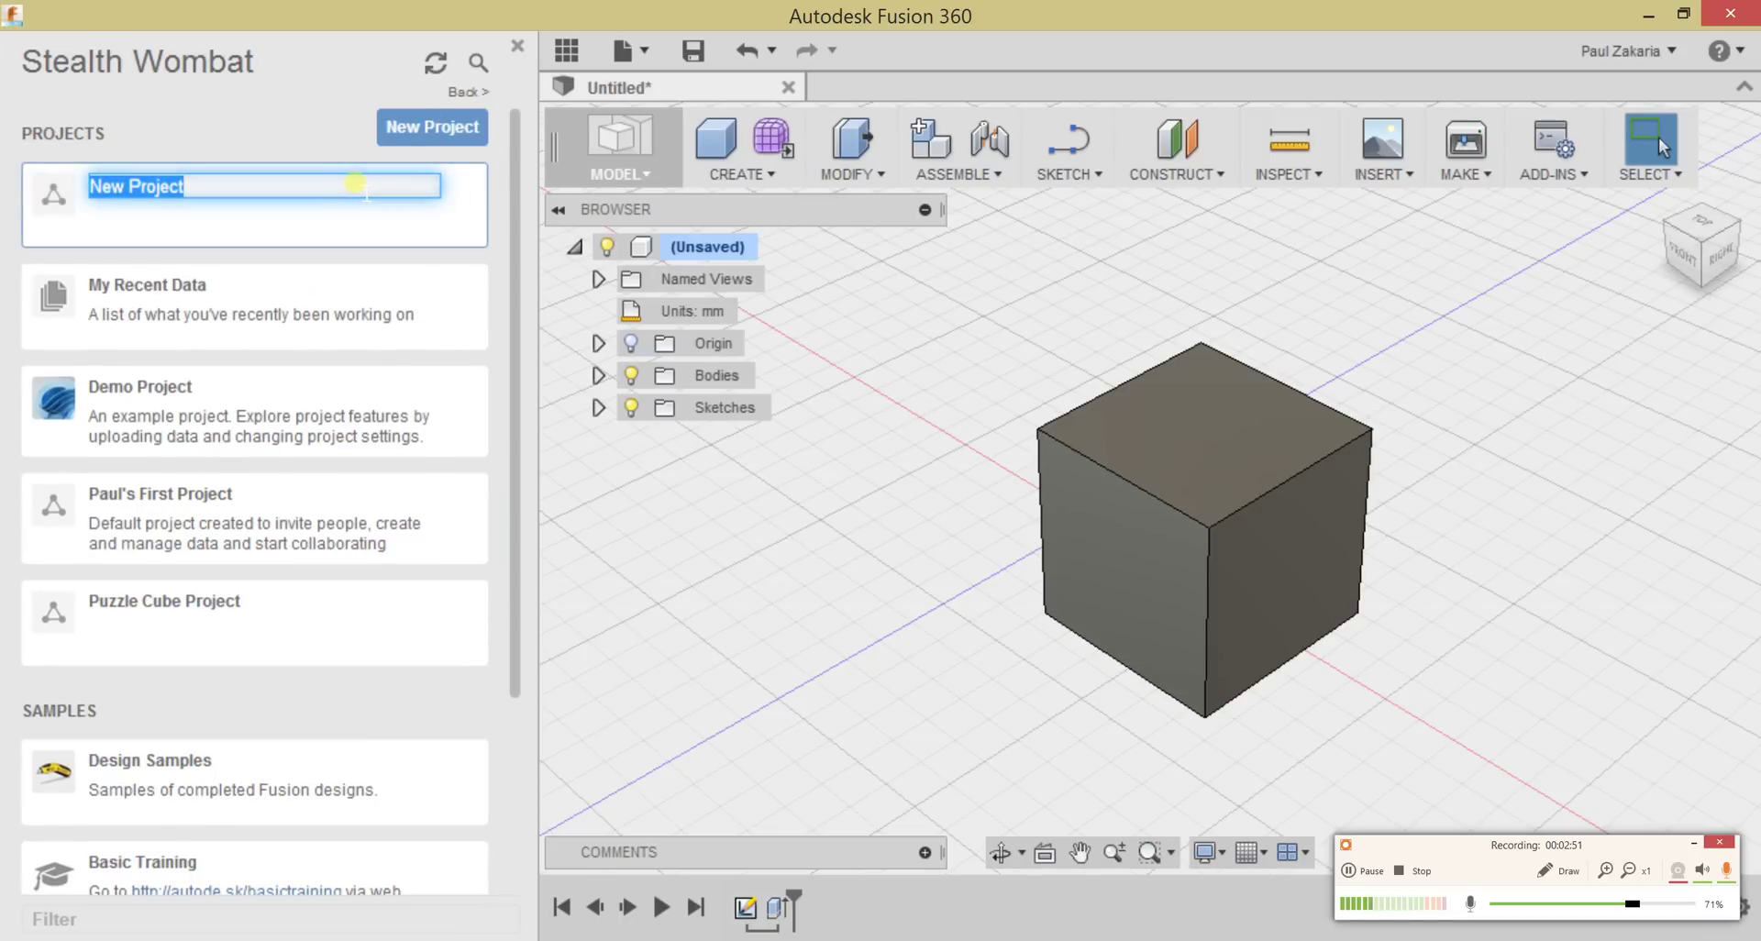
{"action": "type", "text": "Puzz"}
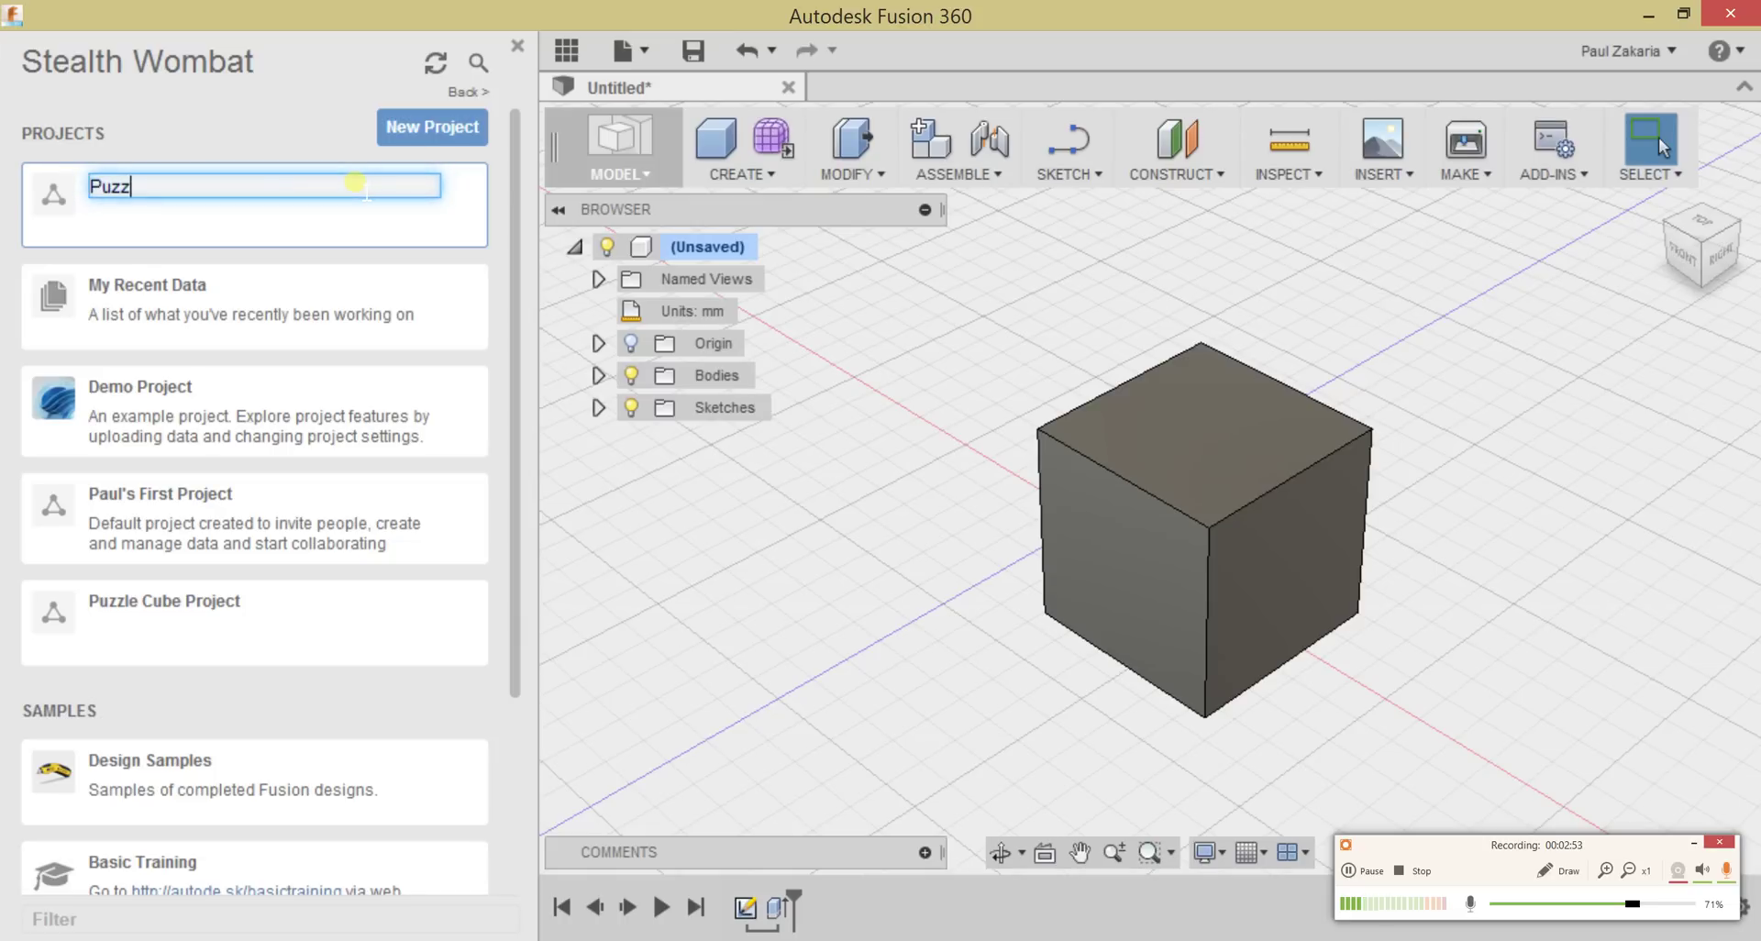
{"action": "type", "text": "le Cube Project"}
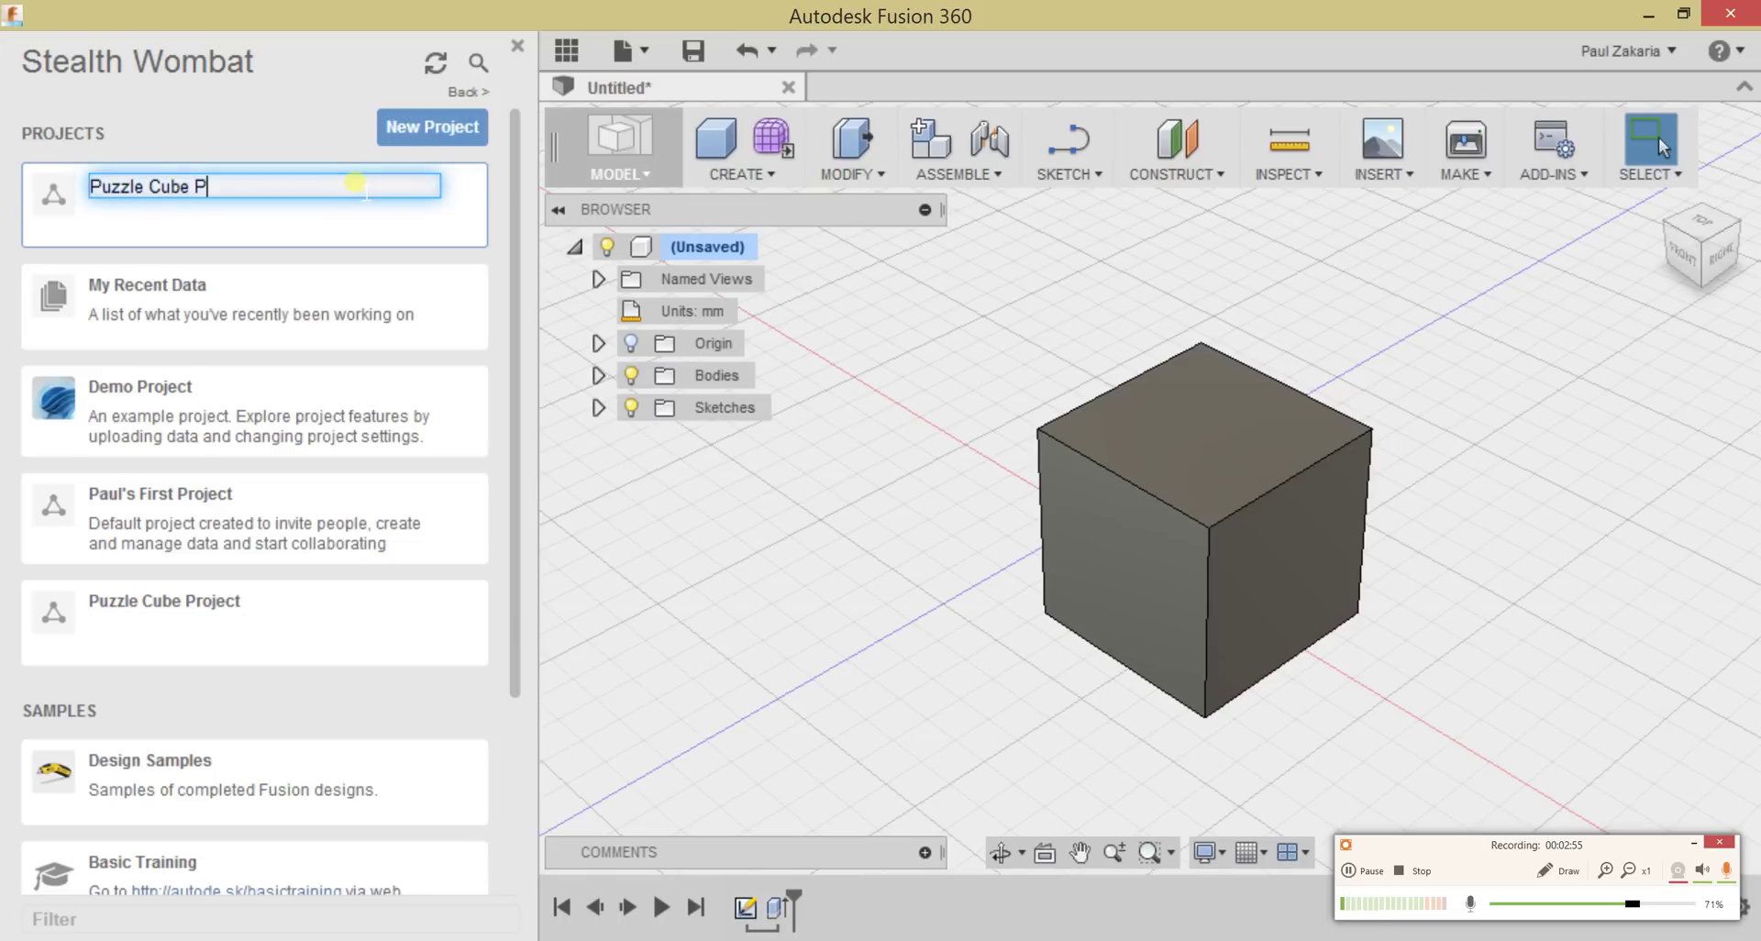
{"action": "key", "text": "Left"}
{"action": "key", "text": "Left"}
{"action": "key", "text": "Left"}
{"action": "key", "text": "Left"}
{"action": "key", "text": "Left"}
{"action": "key", "text": "Left"}
{"action": "key", "text": "Left"}
{"action": "key", "text": "Left"}
{"action": "key", "text": "Left"}
{"action": "key", "text": "Left"}
{"action": "key", "text": "Left"}
{"action": "key", "text": "Left"}
{"action": "key", "text": "Left"}
{"action": "key", "text": "Left"}
{"action": "key", "text": "Left"}
{"action": "key", "text": "Left"}
{"action": "key", "text": "Left"}
{"action": "key", "text": "Left"}
{"action": "key", "text": "Left"}
{"action": "type", "text": "The"}
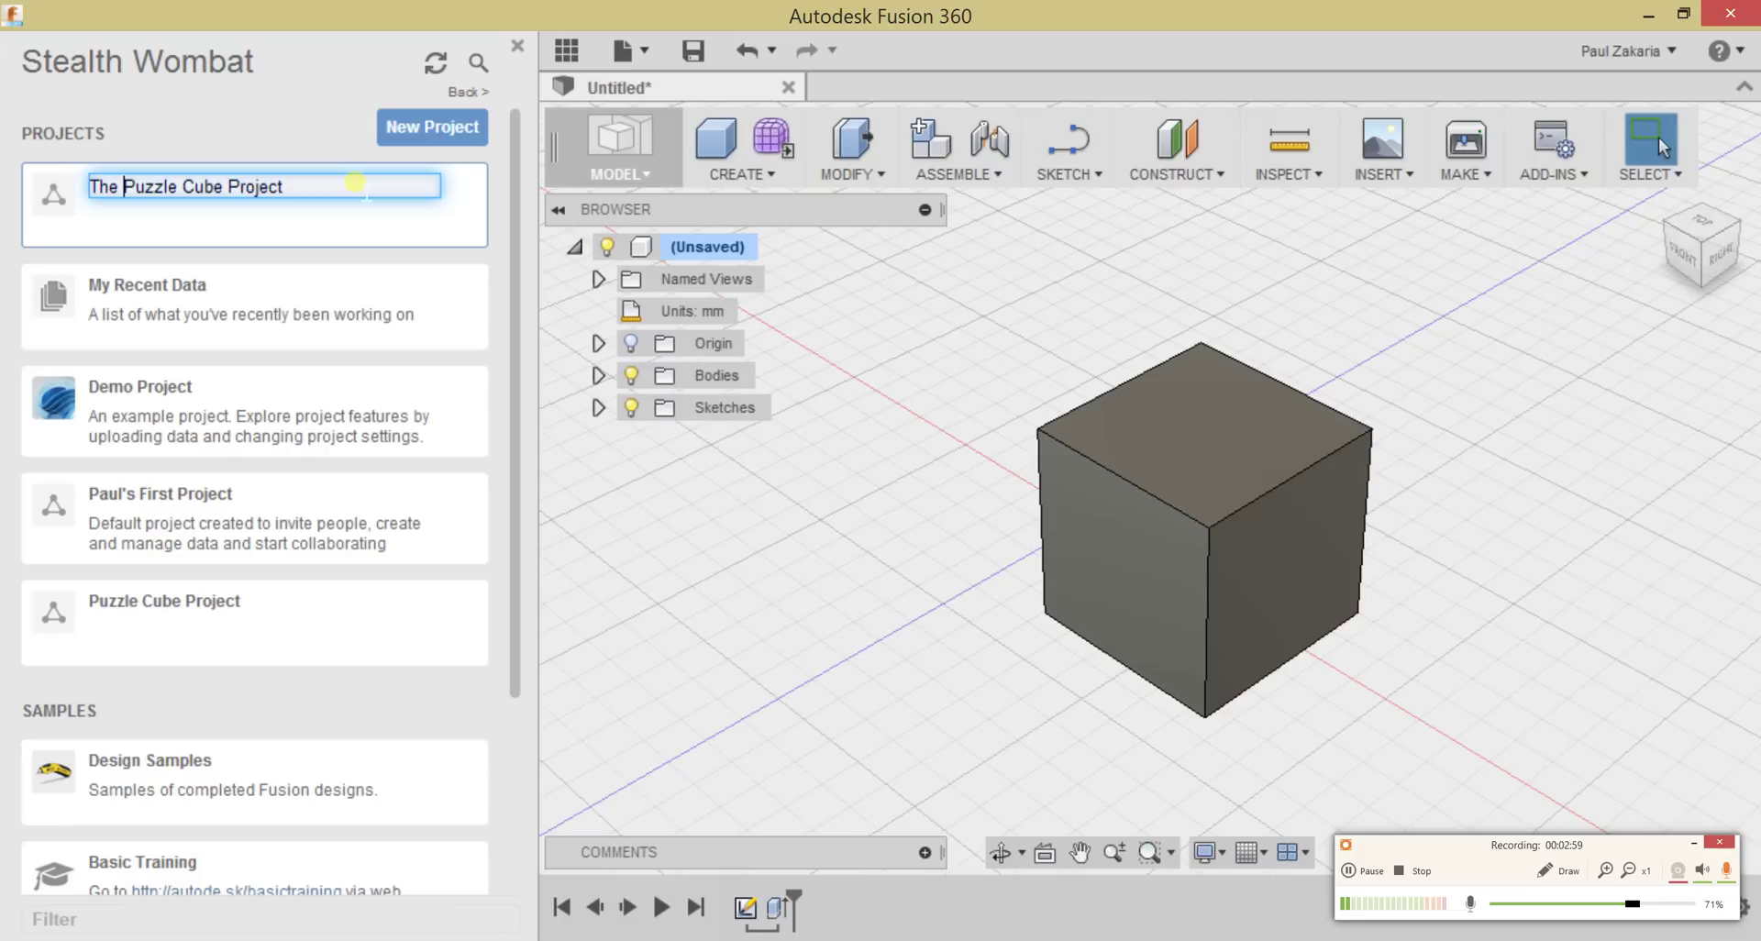
{"action": "left_click", "coordinate": [427, 133]}
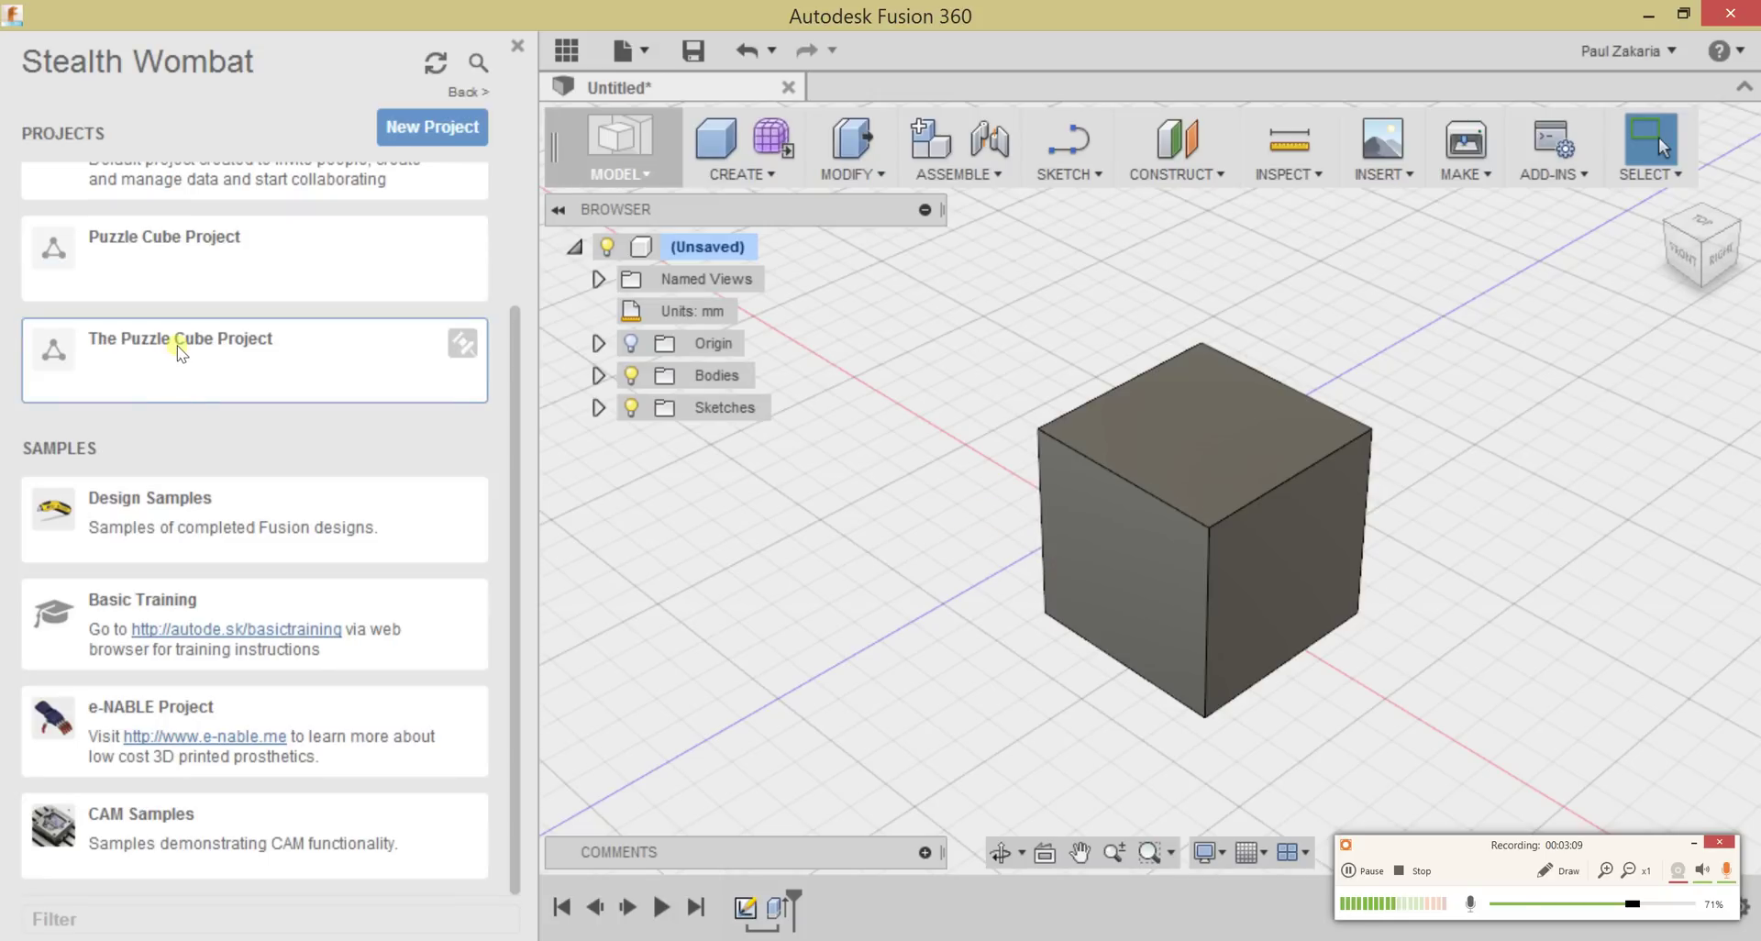
{"action": "left_click", "coordinate": [477, 366]}
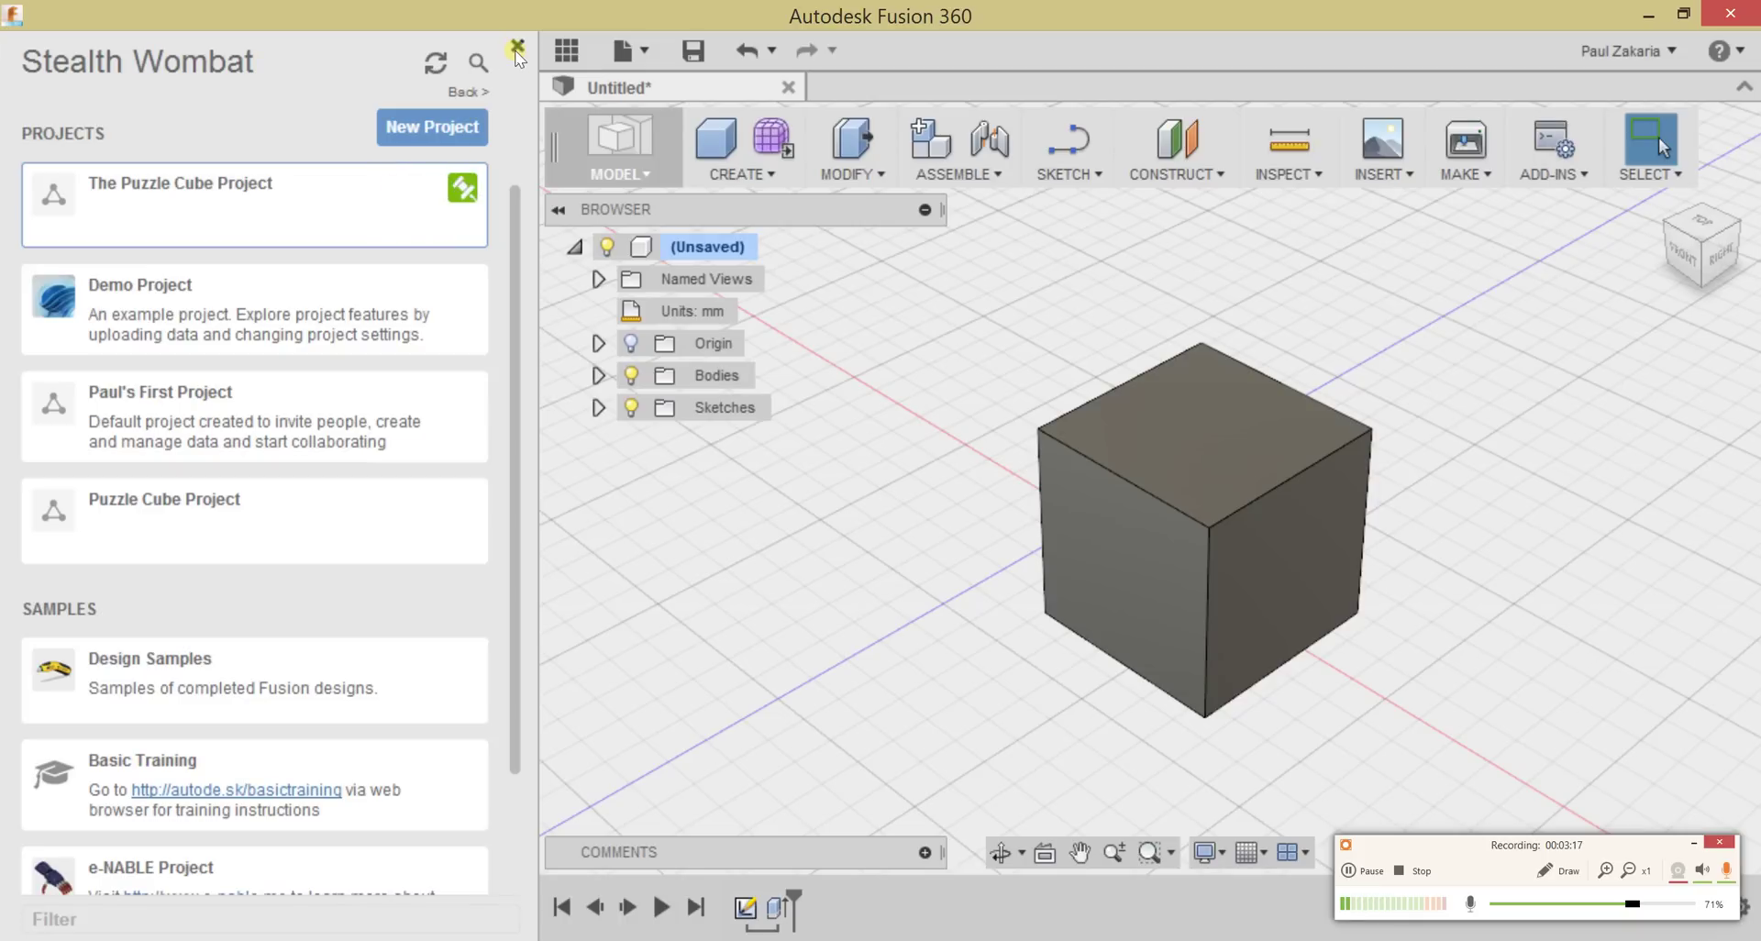
Step: Save the cube design as 'Generic Puzzle Piece' in The Puzzle Cube Project
{"action": "left_click", "coordinate": [517, 48]}
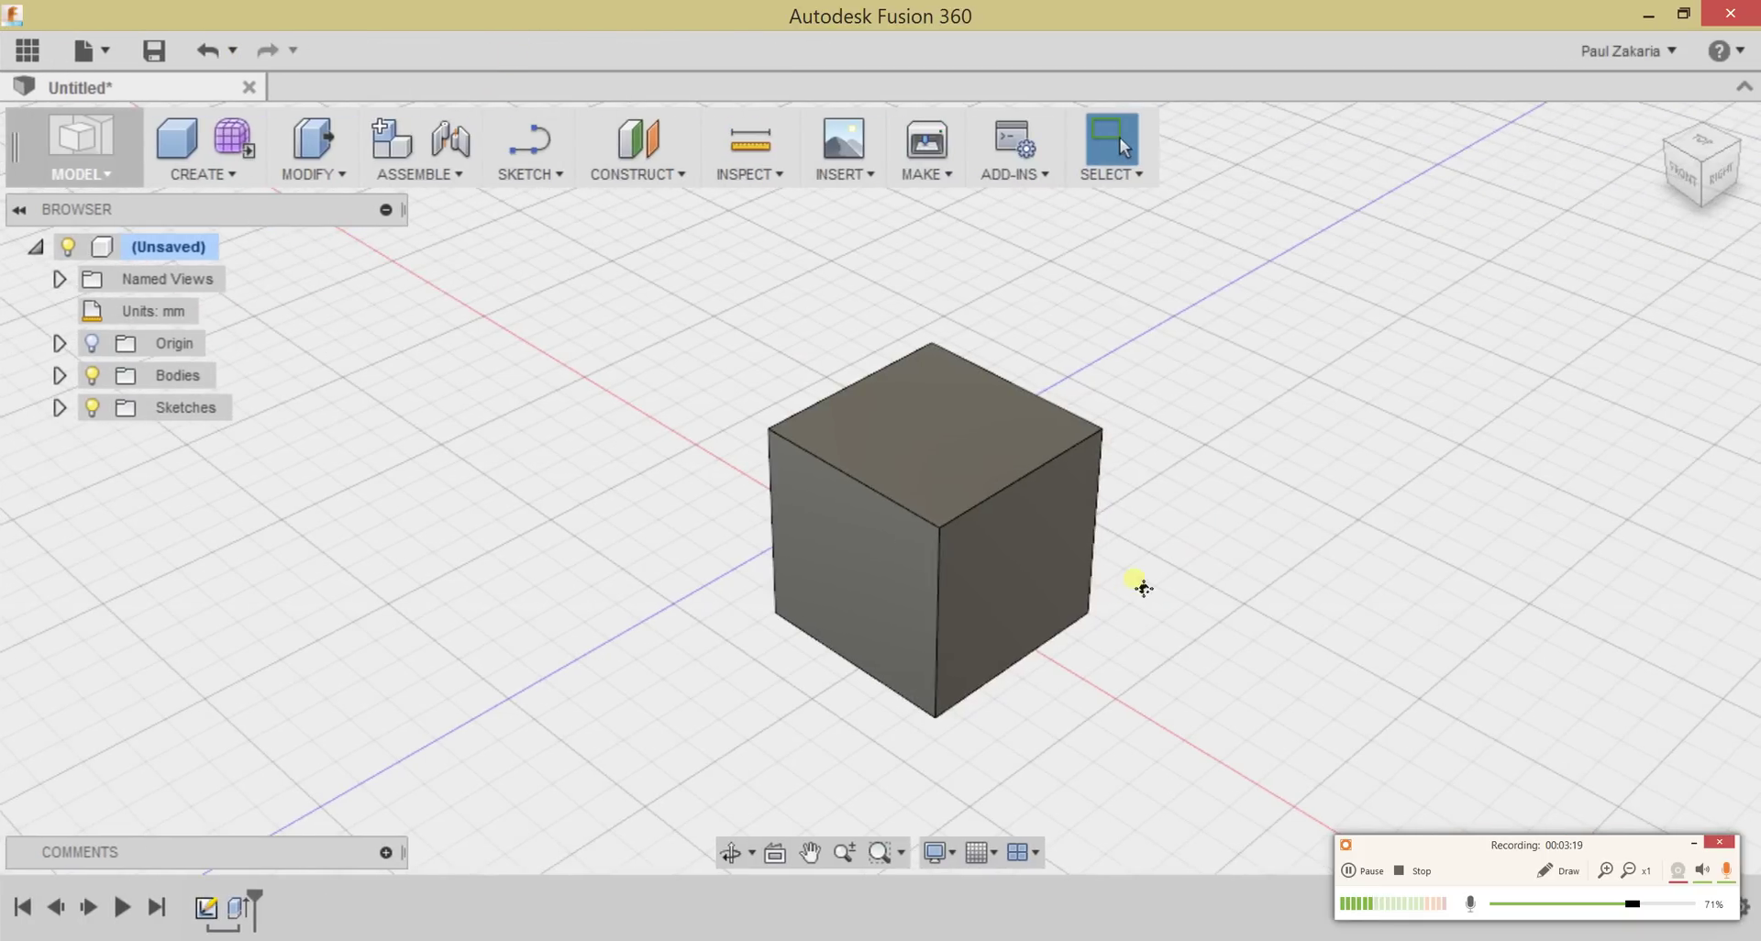
{"action": "middle_click_drag", "start_coordinate": [1143, 588], "coordinate": [1171, 523]}
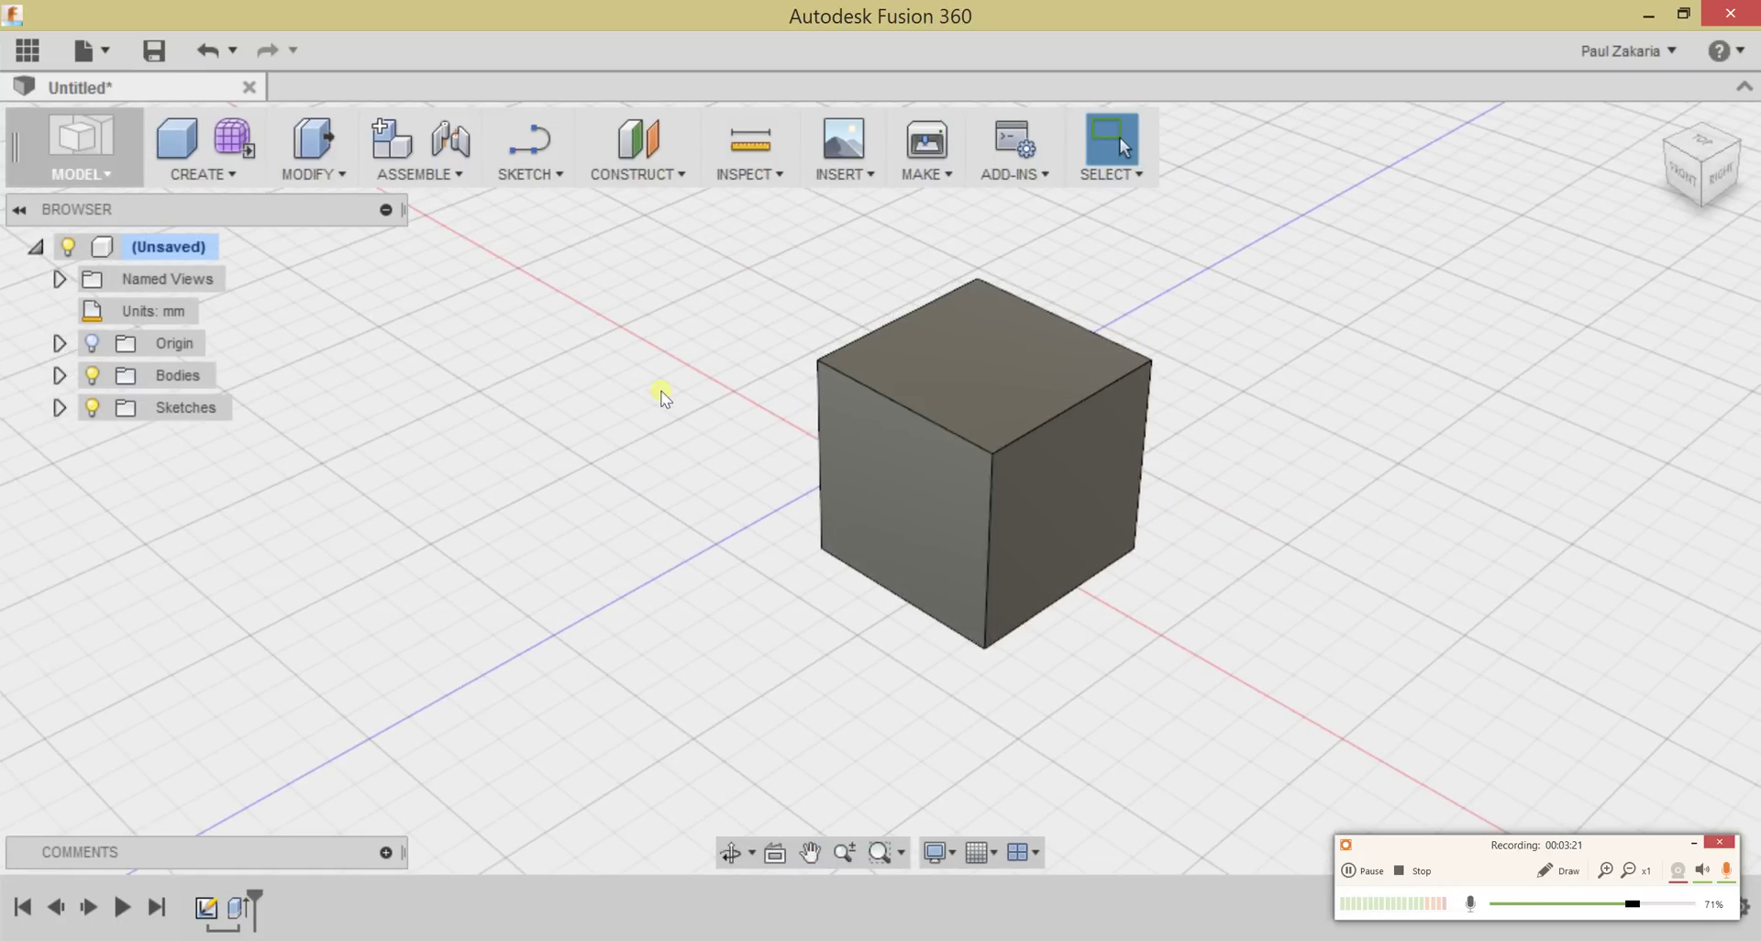
{"action": "left_click", "coordinate": [154, 50]}
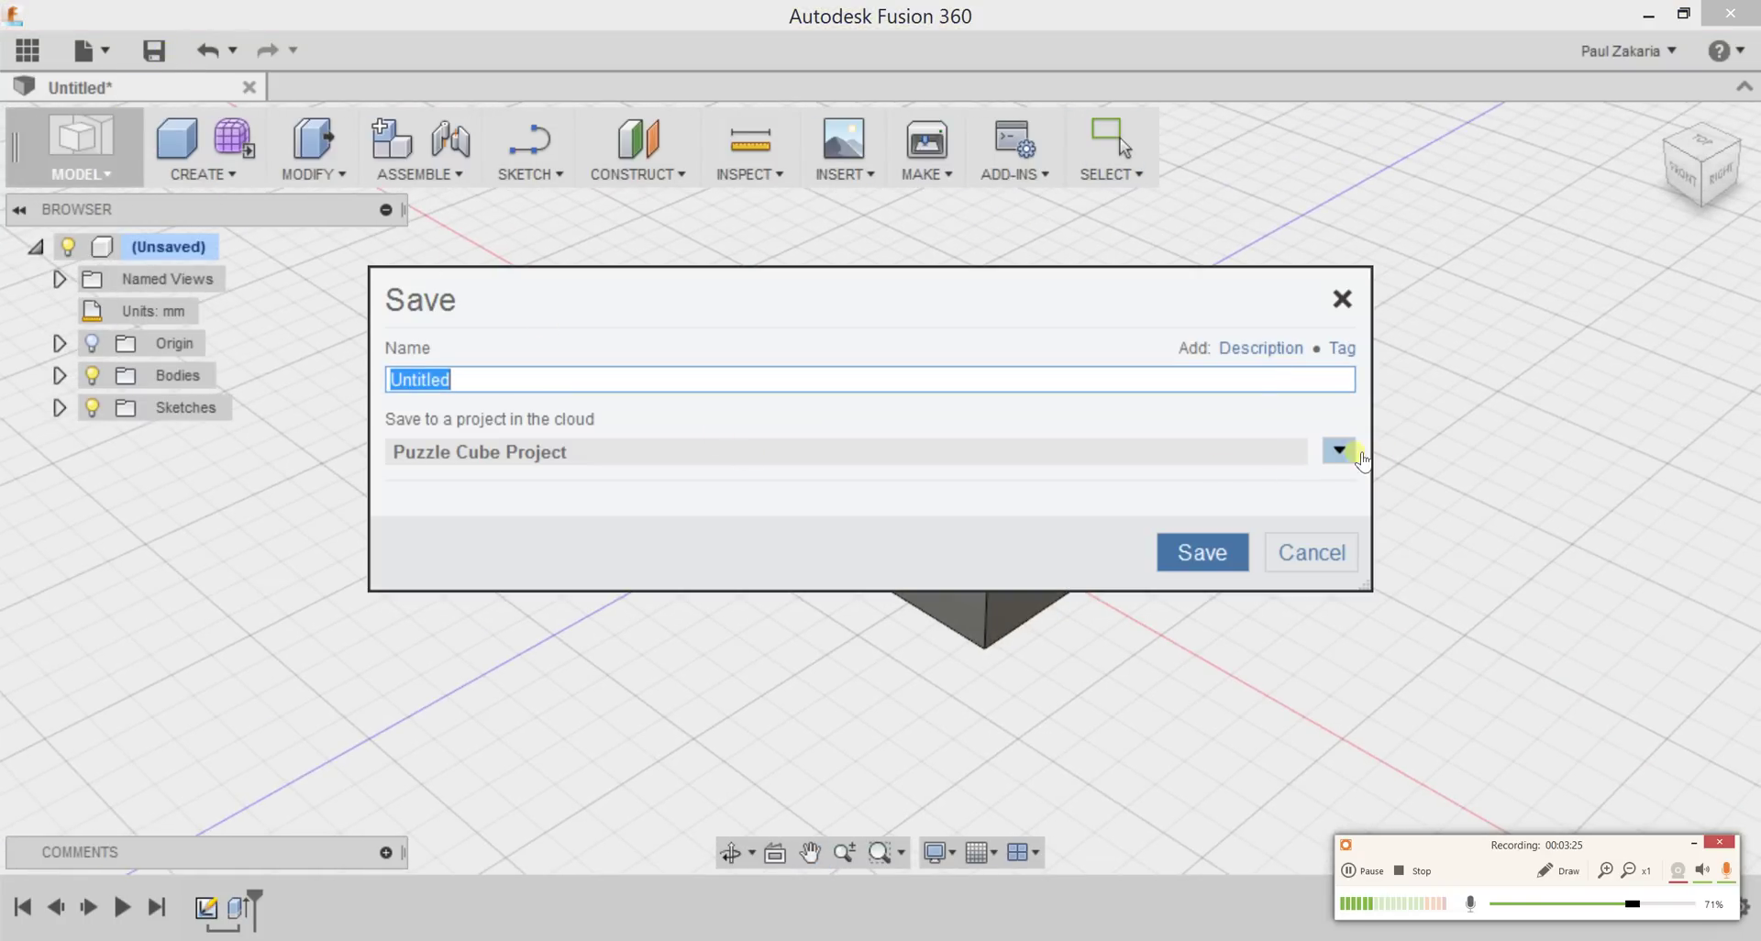
{"action": "left_click", "coordinate": [1339, 450]}
{"action": "left_click", "coordinate": [479, 674]}
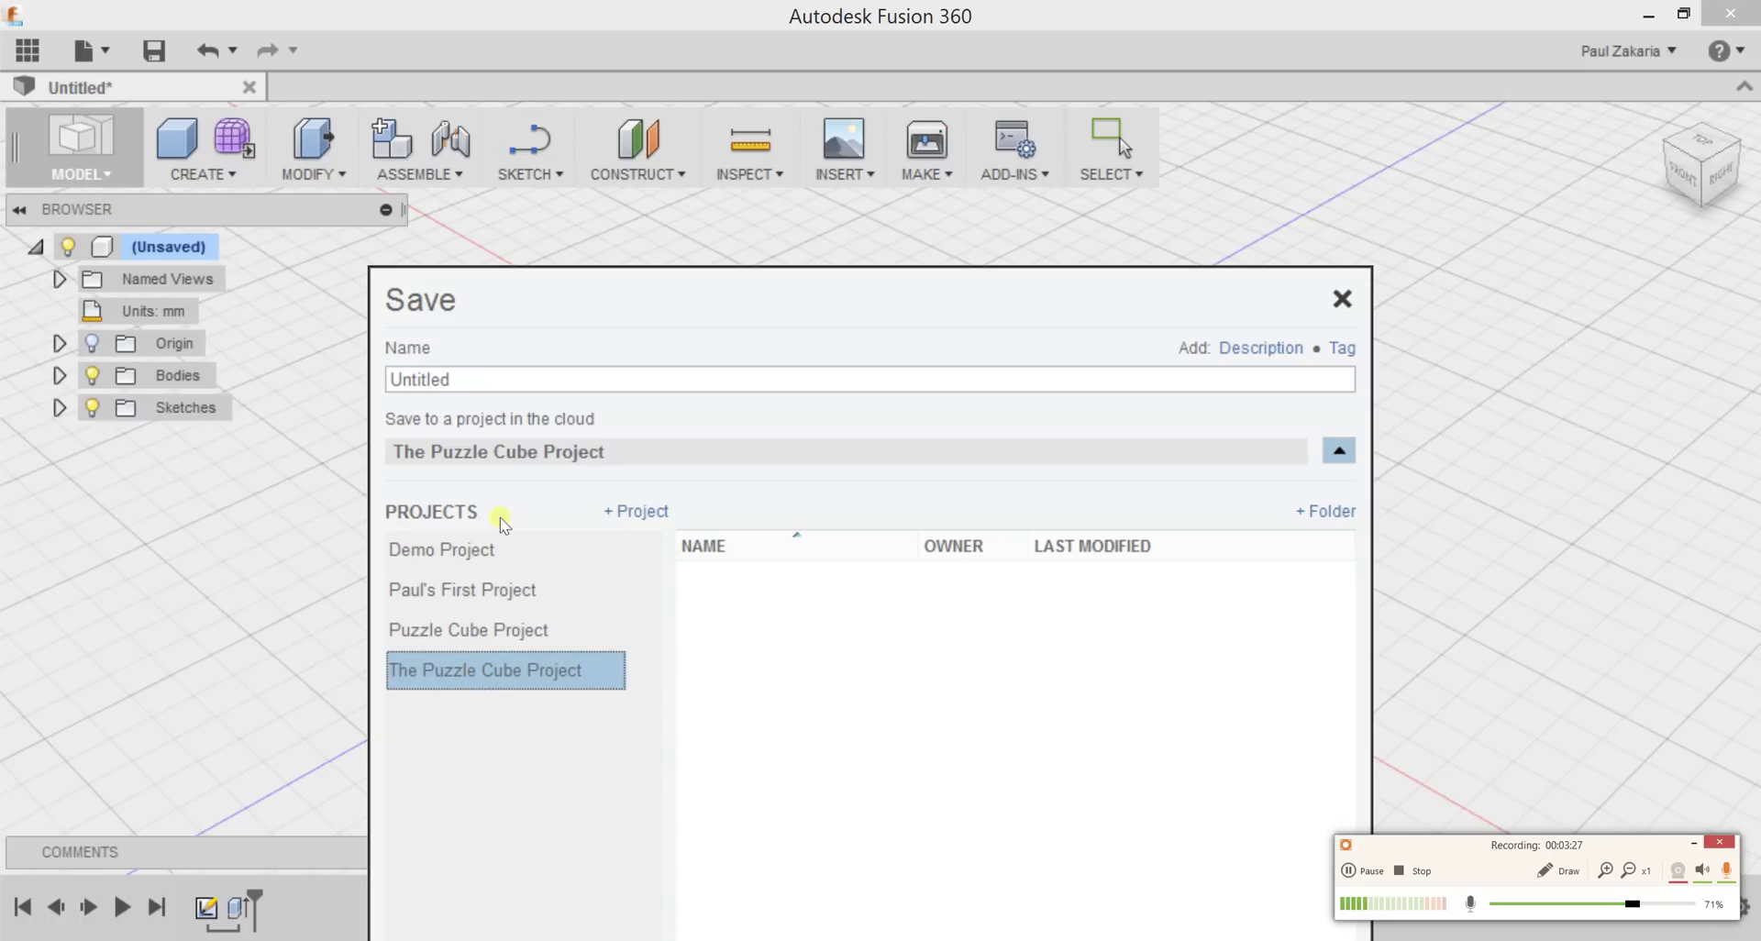
{"action": "left_click", "coordinate": [504, 378]}
{"action": "double_click", "coordinate": [503, 378]}
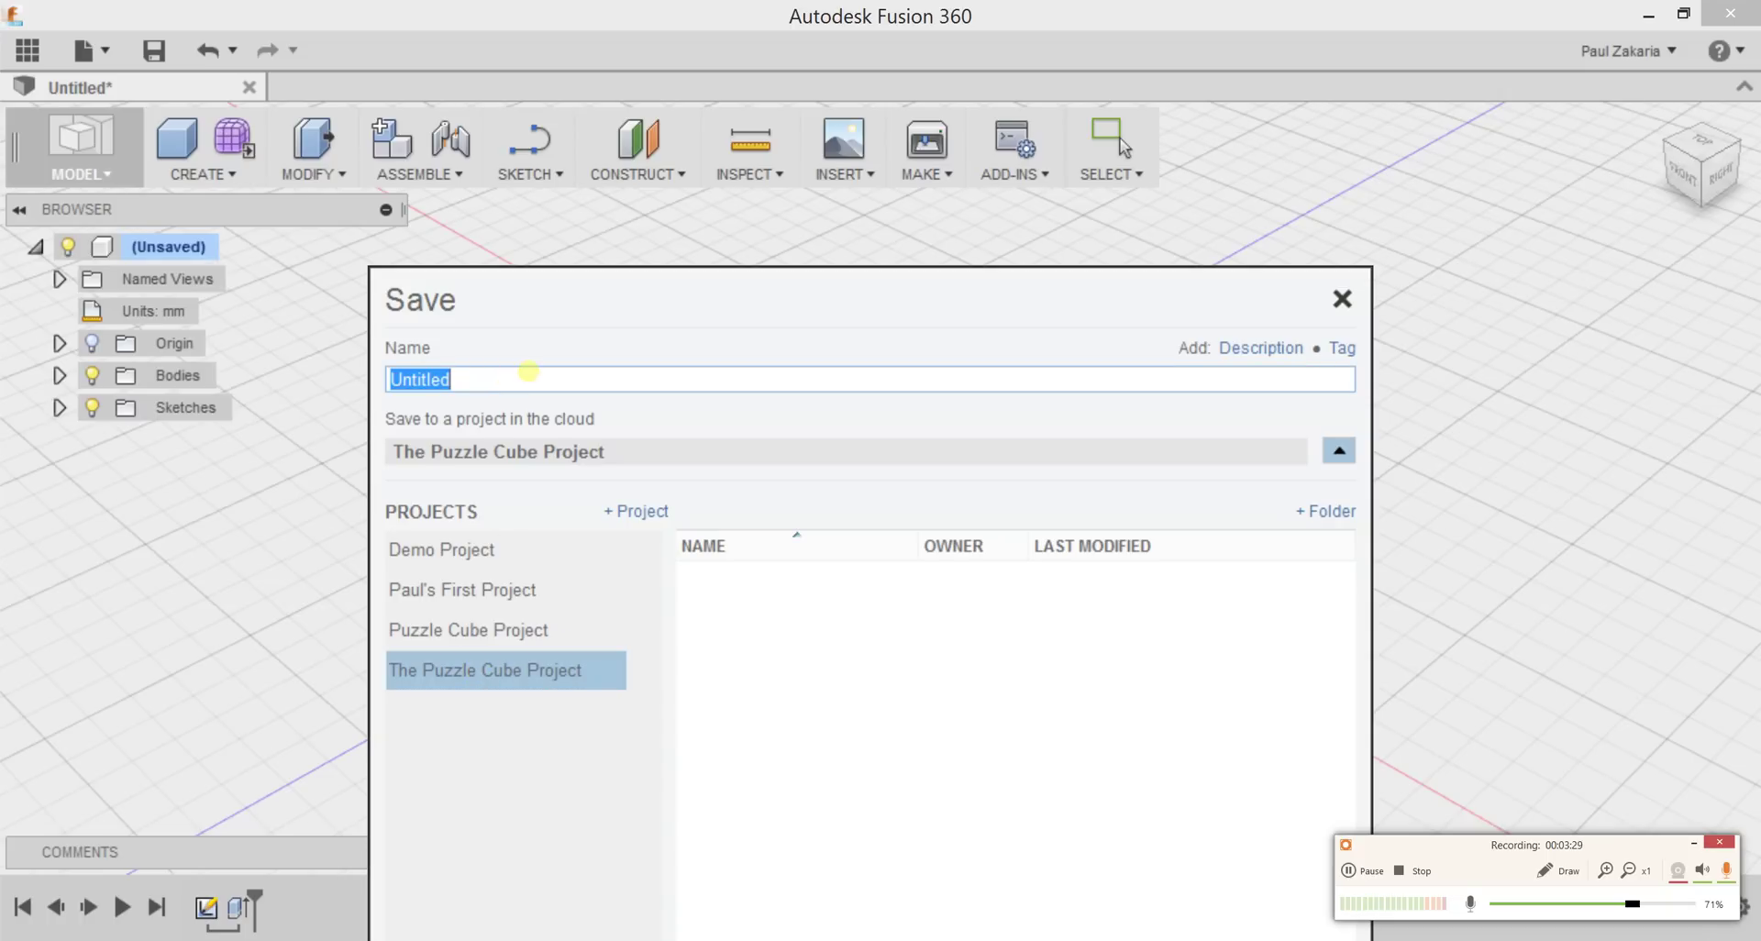
{"action": "type", "text": "Generic Puzzle Piece"}
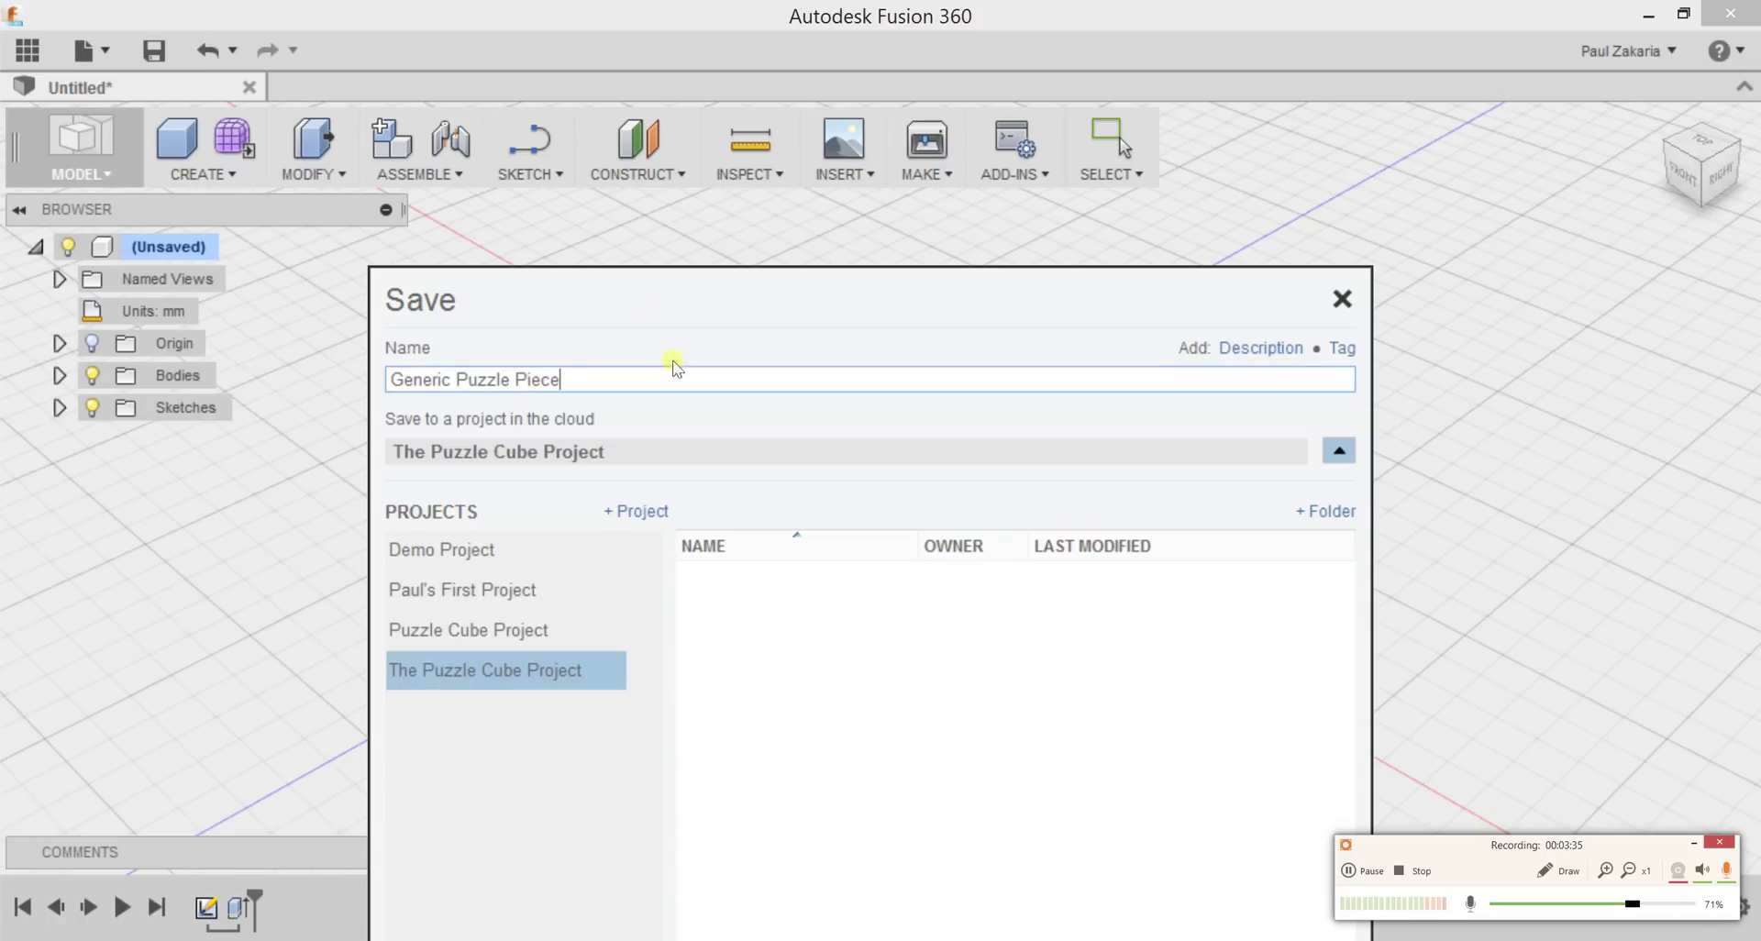
{"action": "left_click_drag", "start_coordinate": [1152, 317], "coordinate": [1136, 94]}
{"action": "left_click", "coordinate": [1195, 828]}
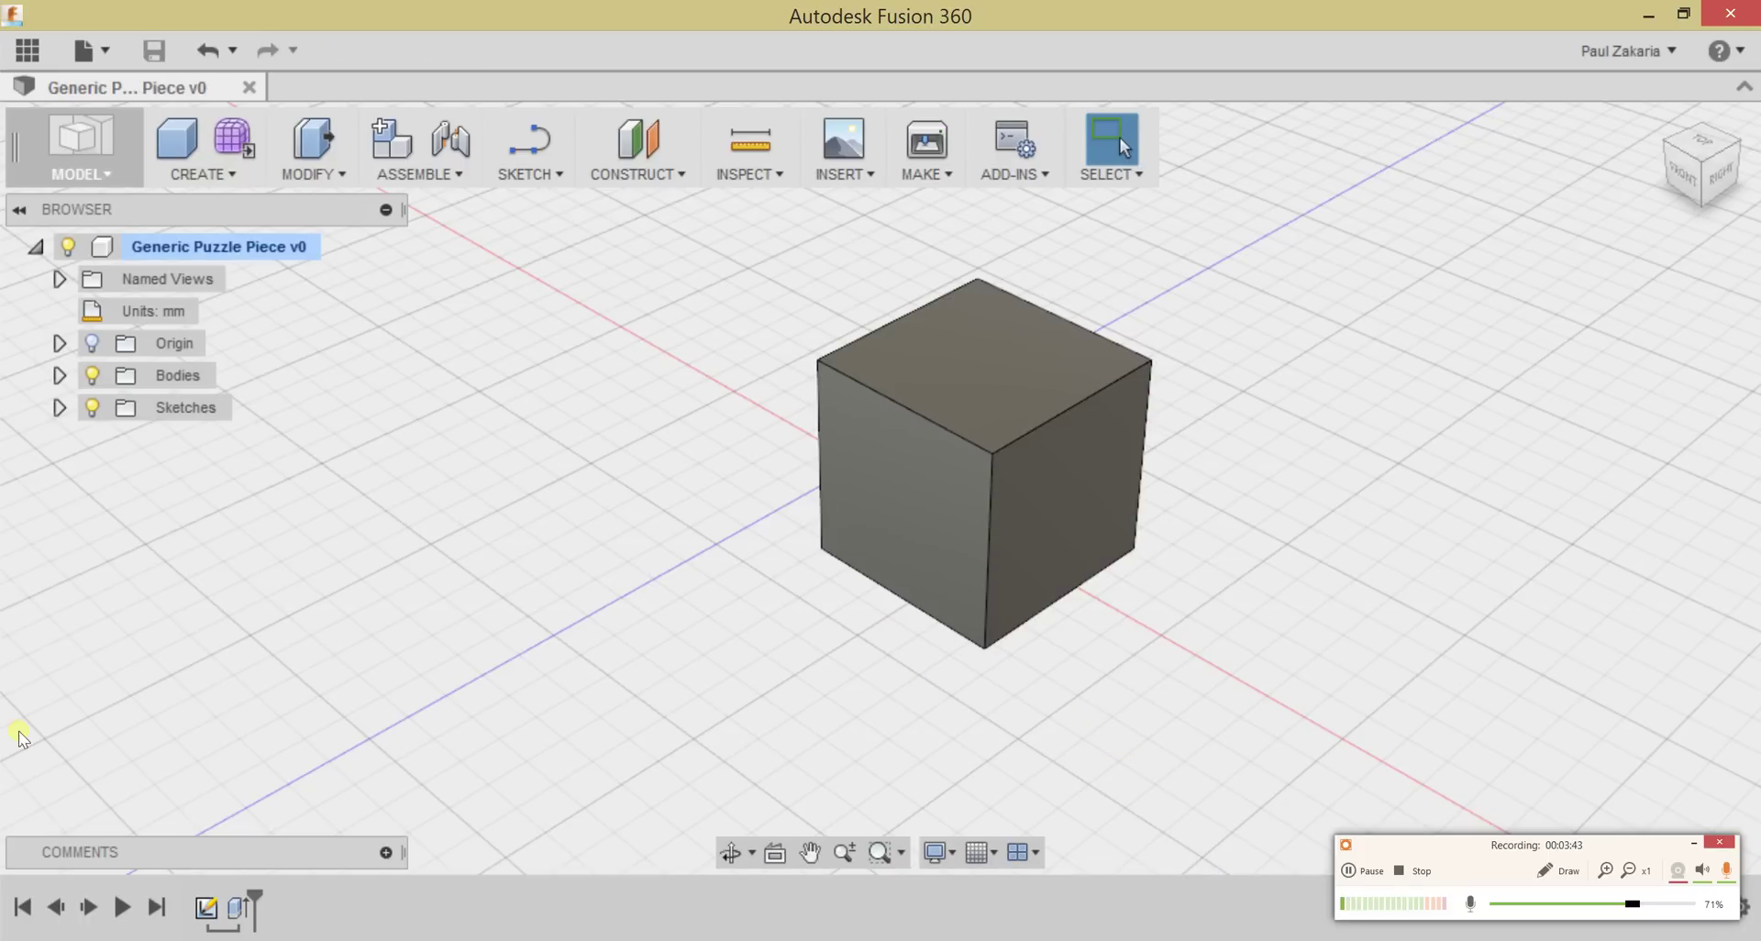
{"action": "left_click", "coordinate": [28, 50]}
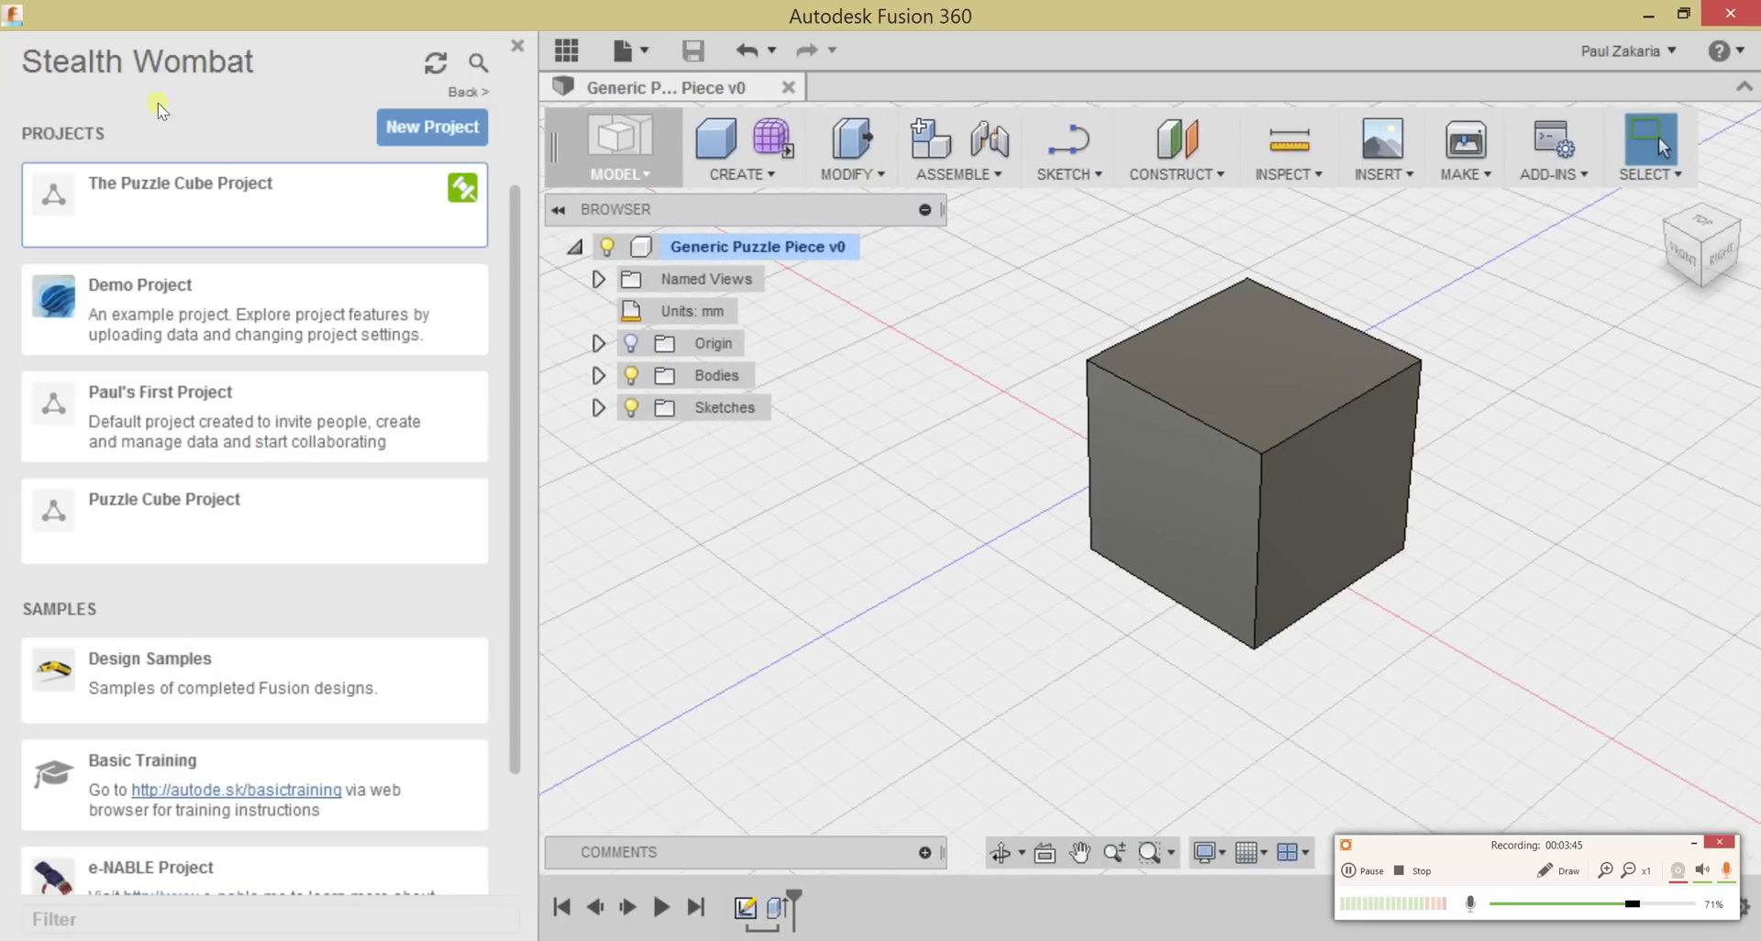
{"action": "left_click", "coordinate": [213, 191]}
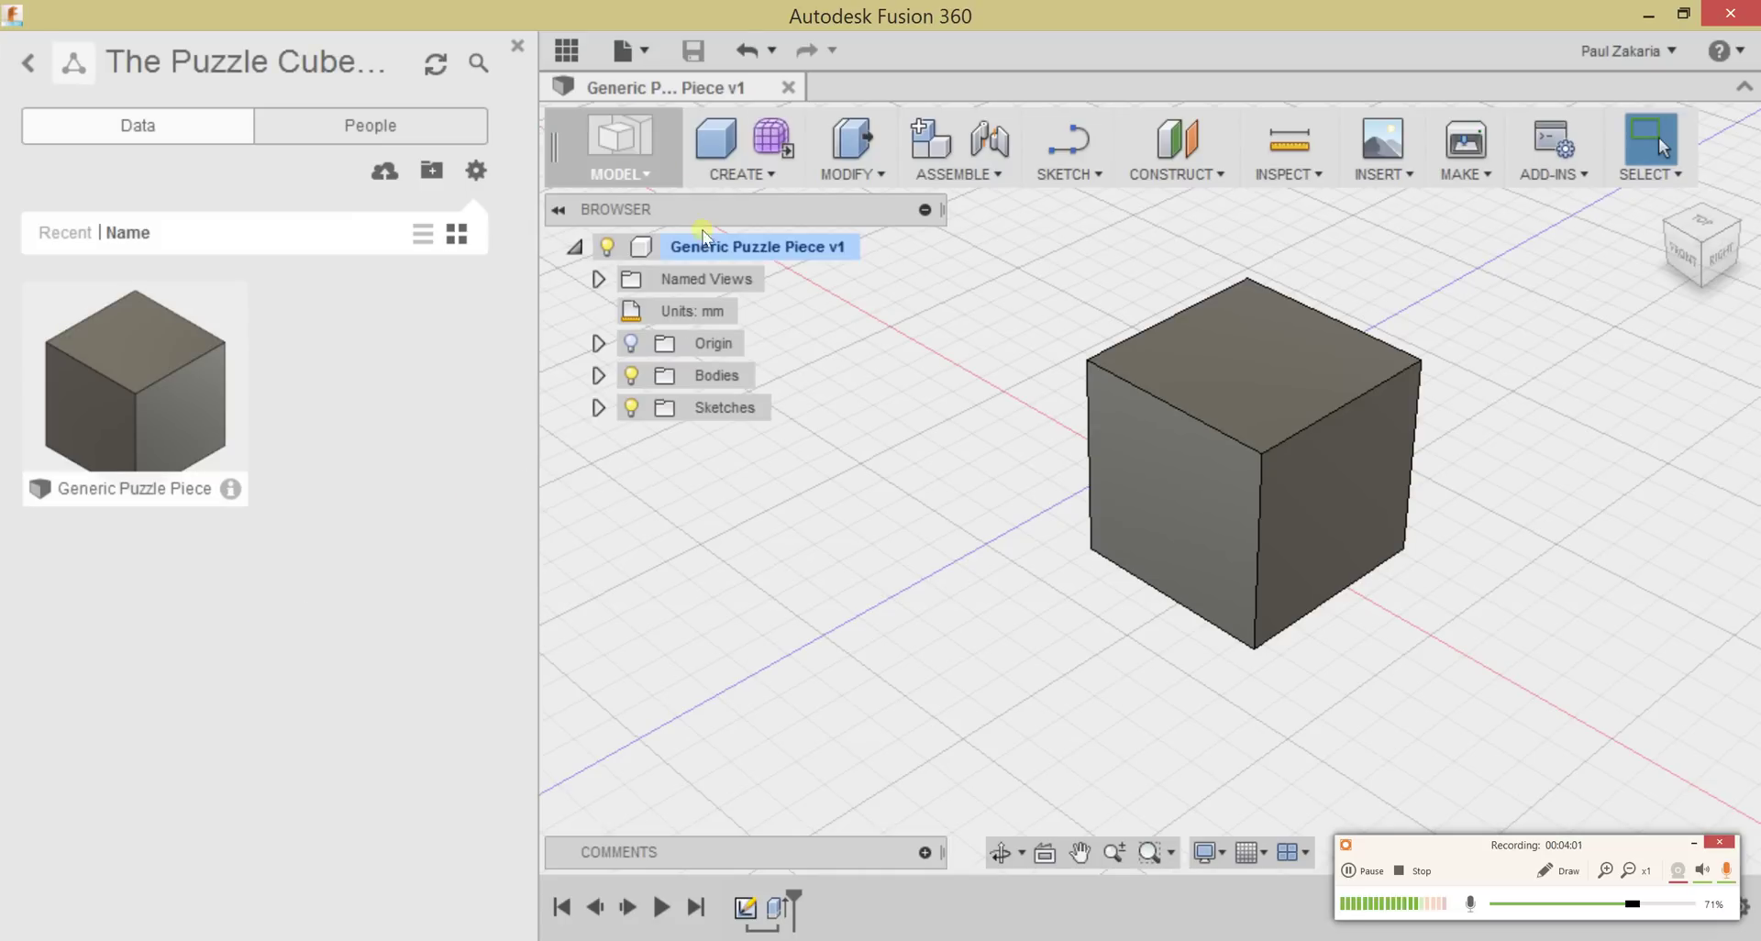
{"action": "left_click", "coordinate": [566, 50]}
Step: Start a new design from File > New Design with the project's files listed beside it
{"action": "left_click", "coordinate": [95, 51]}
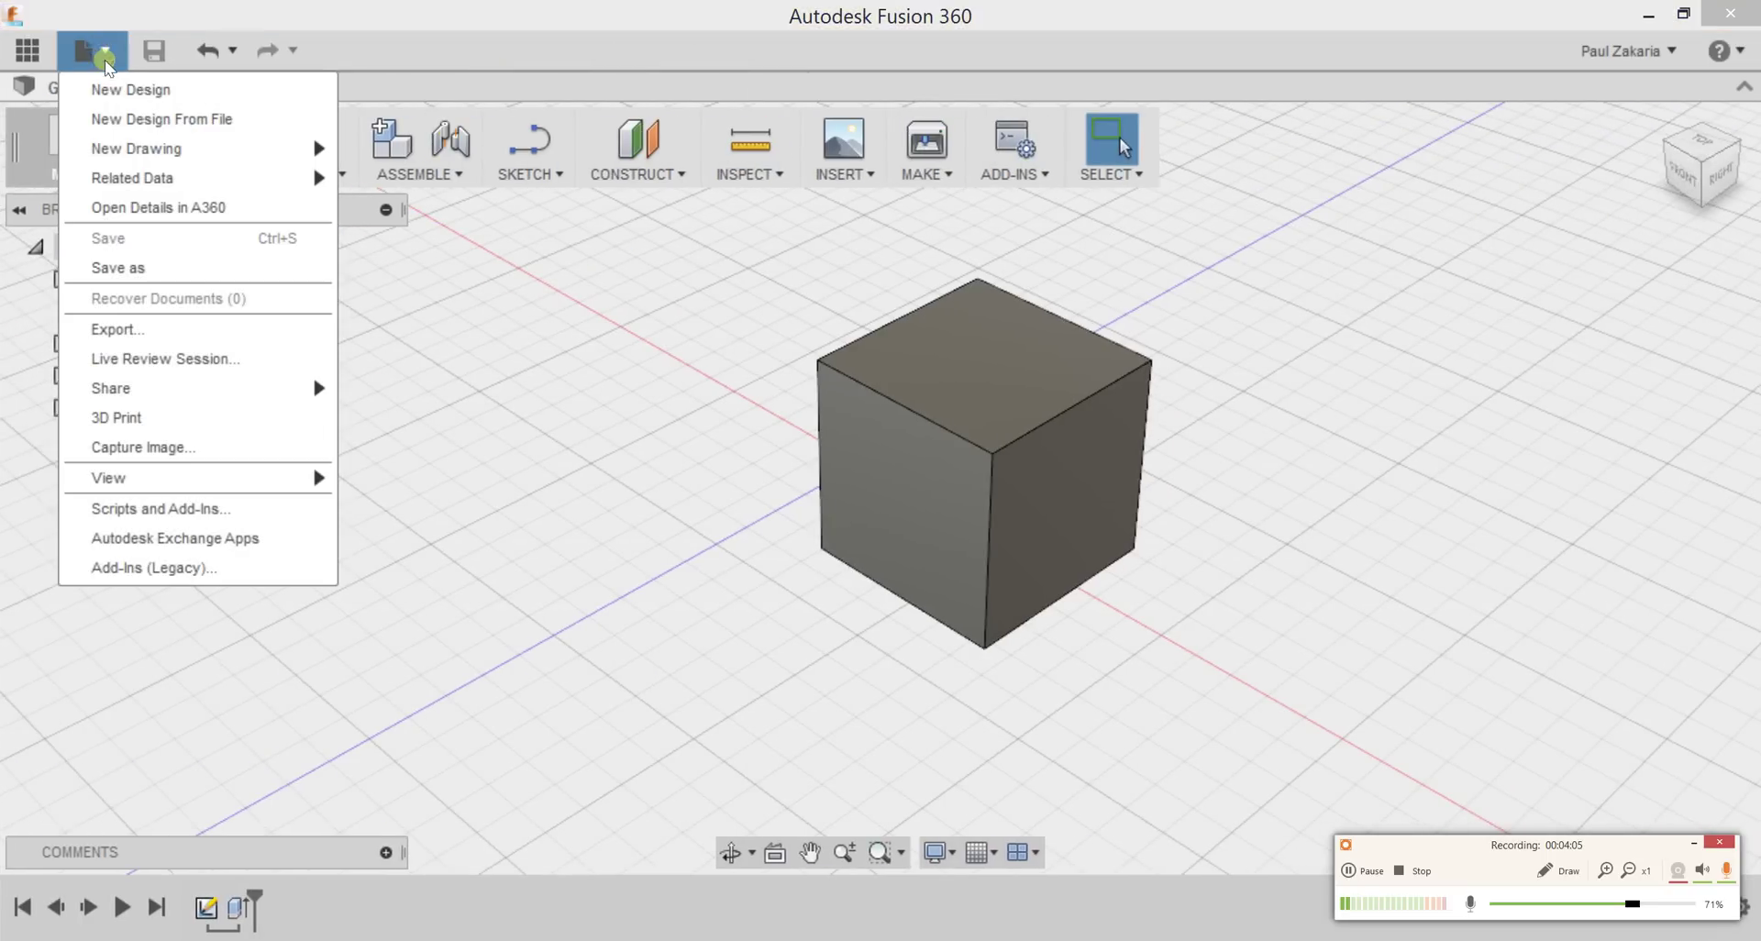
{"action": "left_click", "coordinate": [119, 89]}
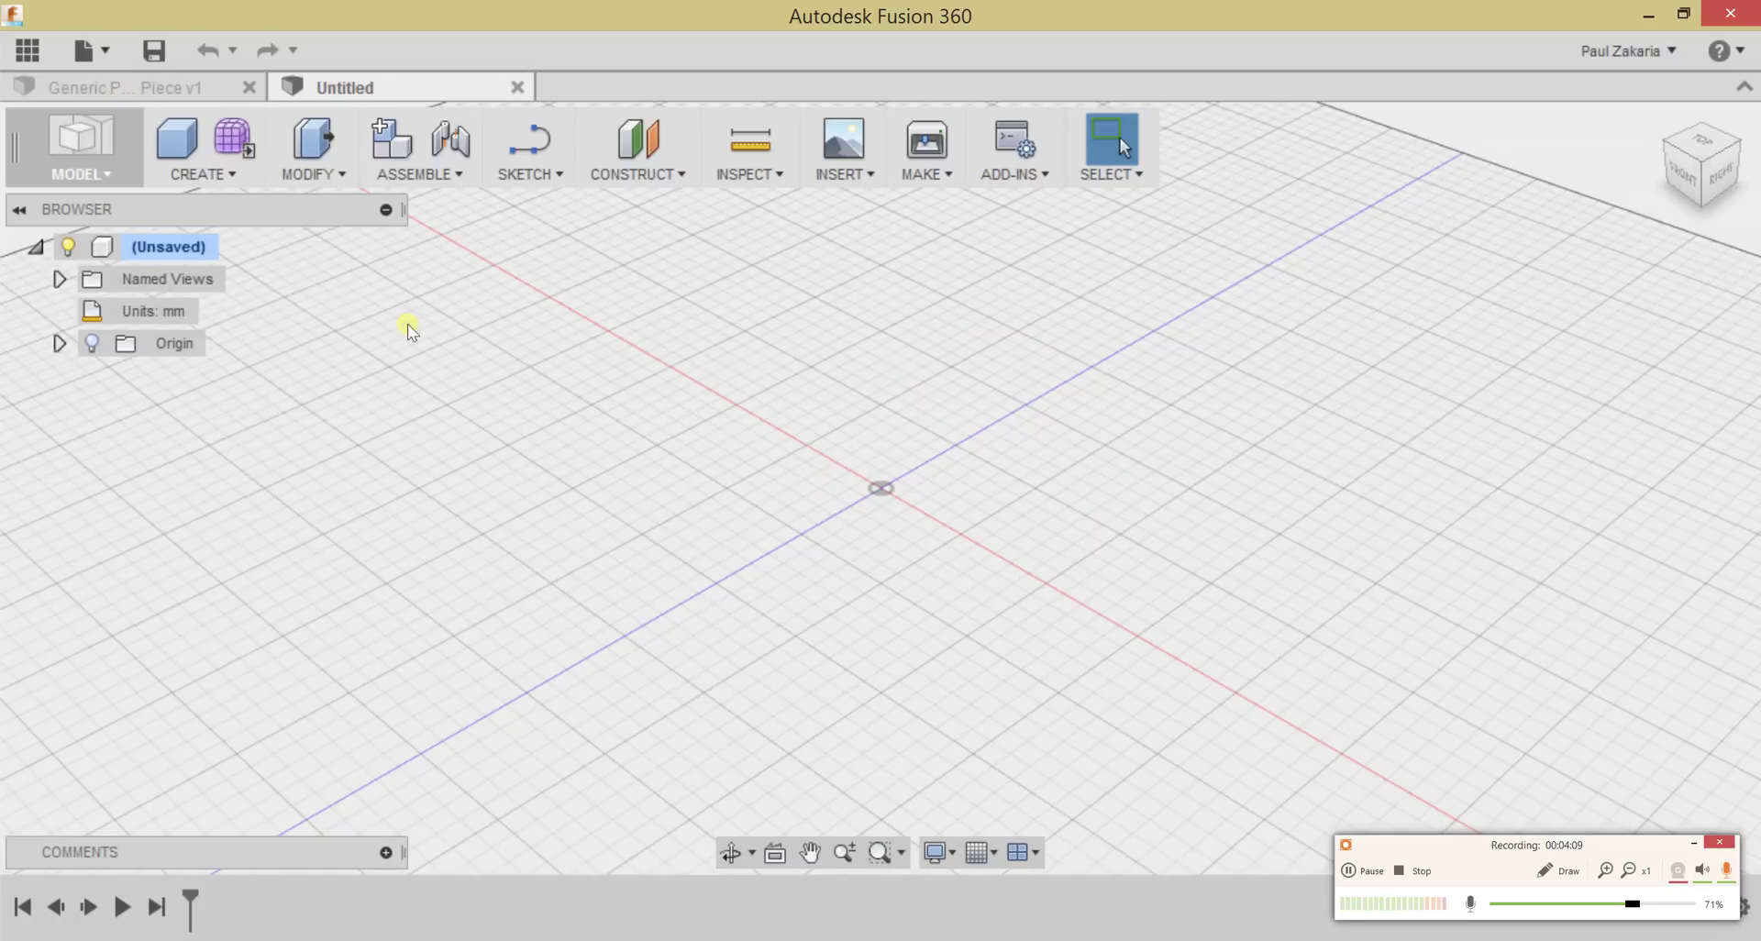
{"action": "left_click", "coordinate": [29, 55]}
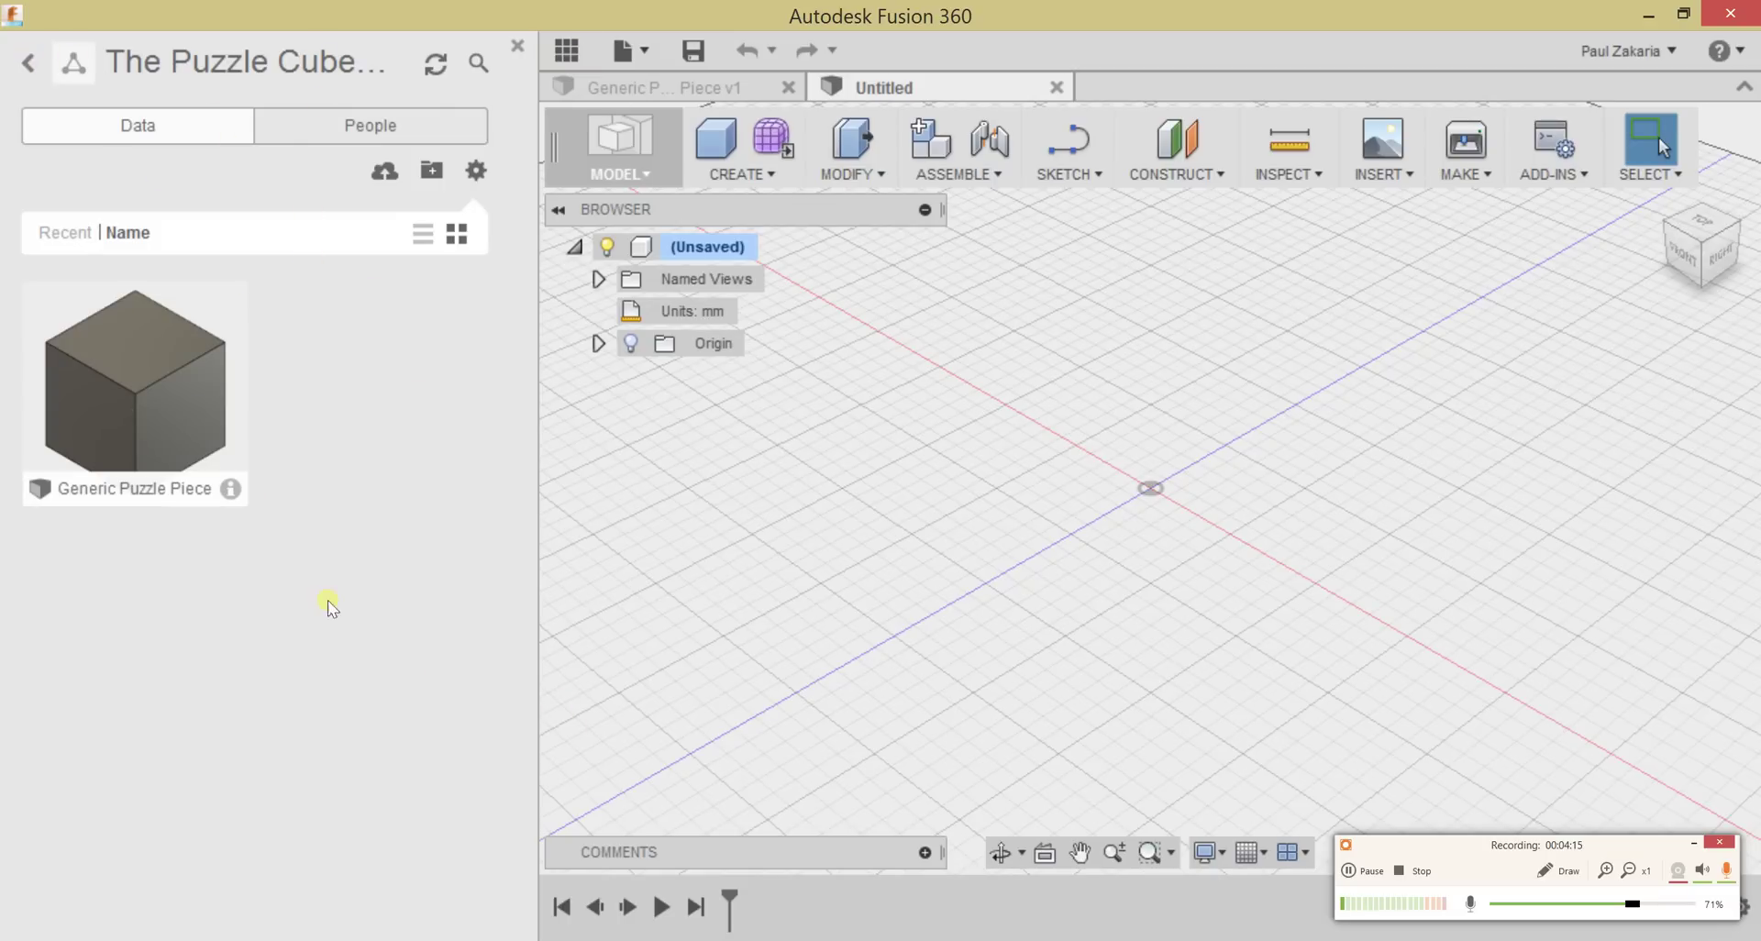
Step: Drag Generic Puzzle Piece into the empty new design twice, which prompts a save first
{"action": "left_click_drag", "start_coordinate": [109, 377], "coordinate": [1098, 459]}
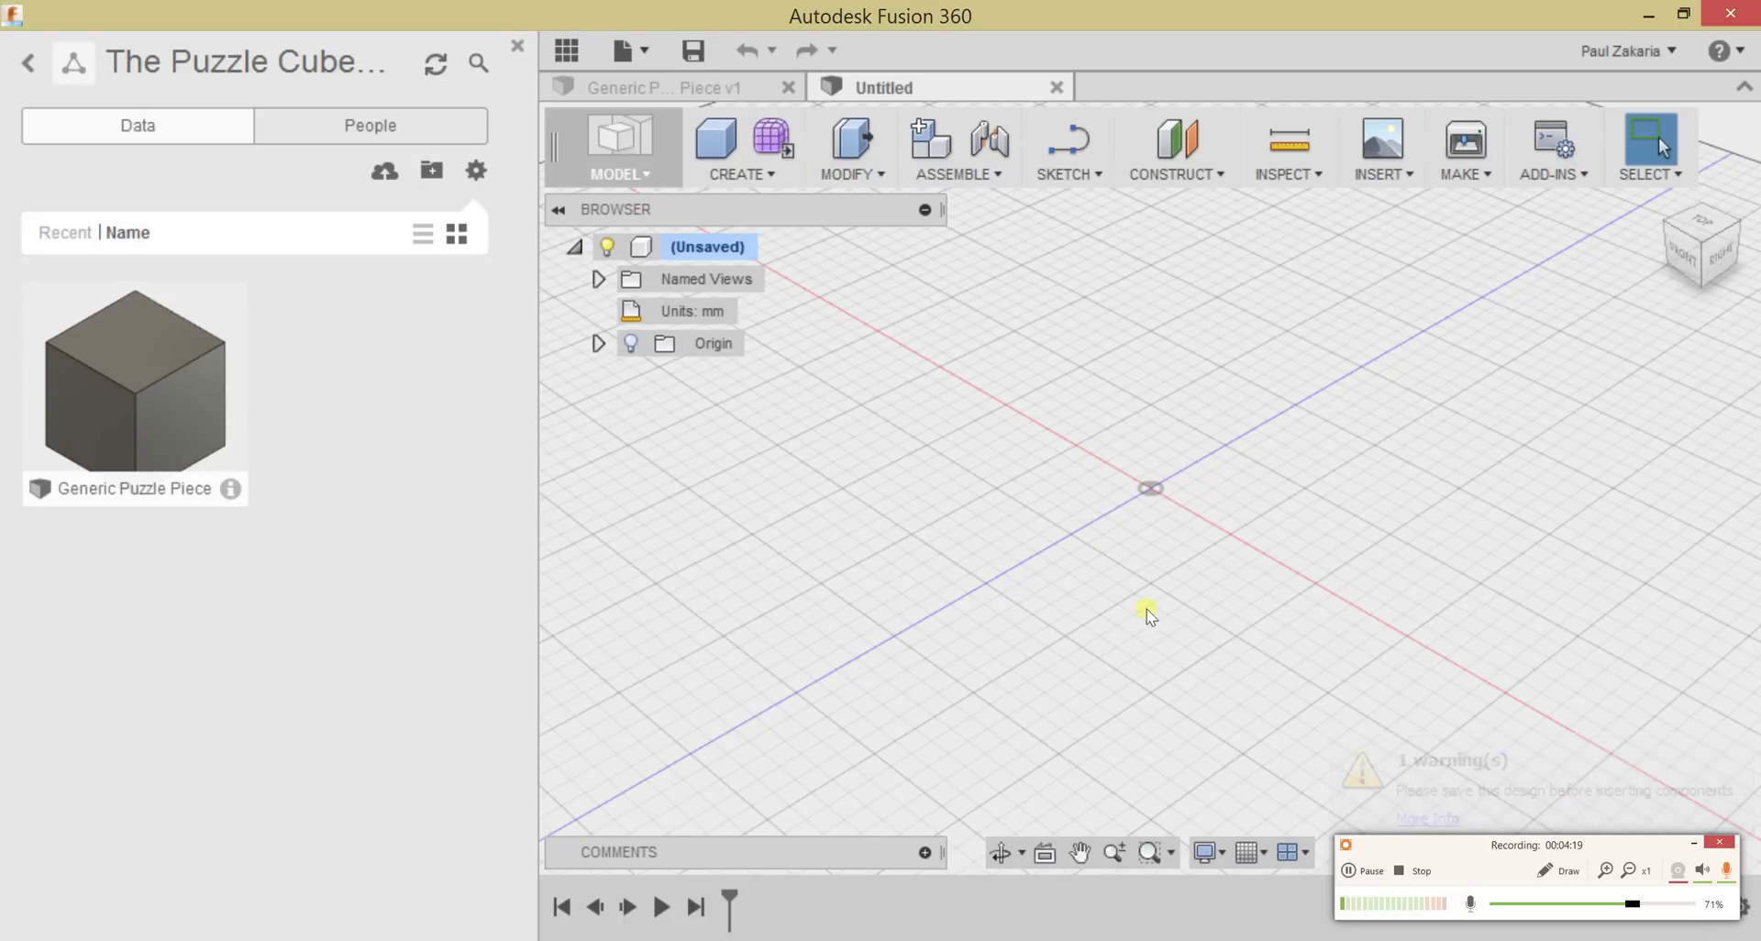
{"action": "middle_click_drag", "start_coordinate": [1153, 608], "coordinate": [1109, 493], "text": "shift"}
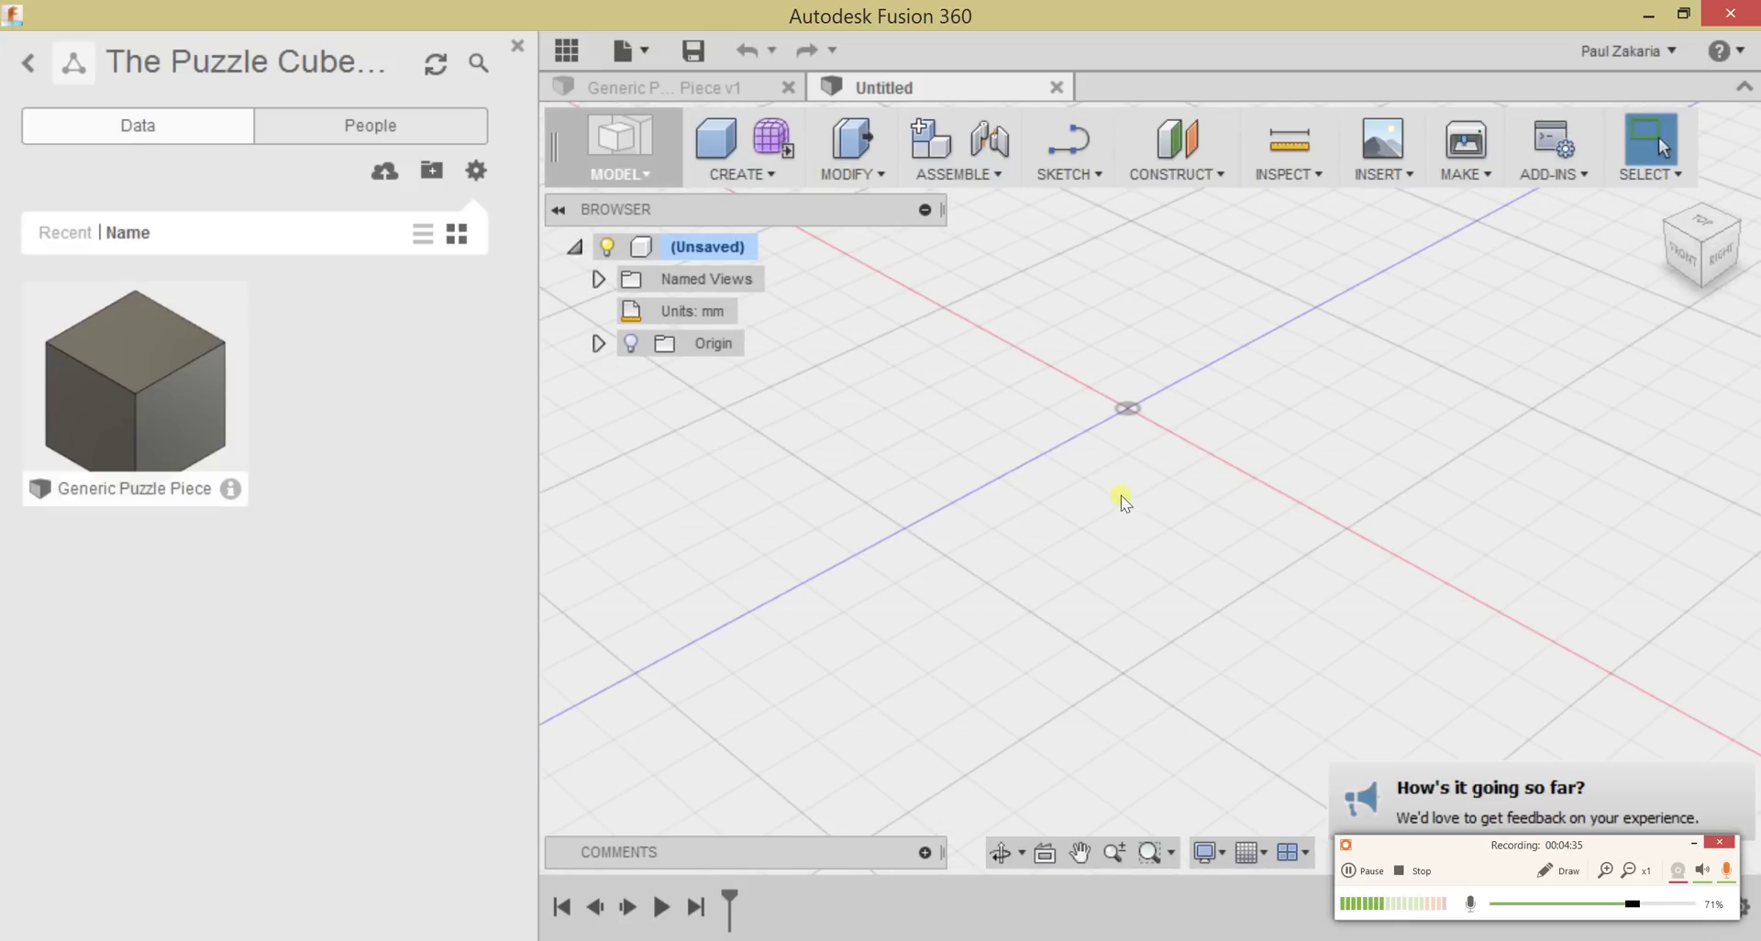
{"action": "middle_click_drag", "start_coordinate": [1120, 496], "coordinate": [965, 514], "text": "shift"}
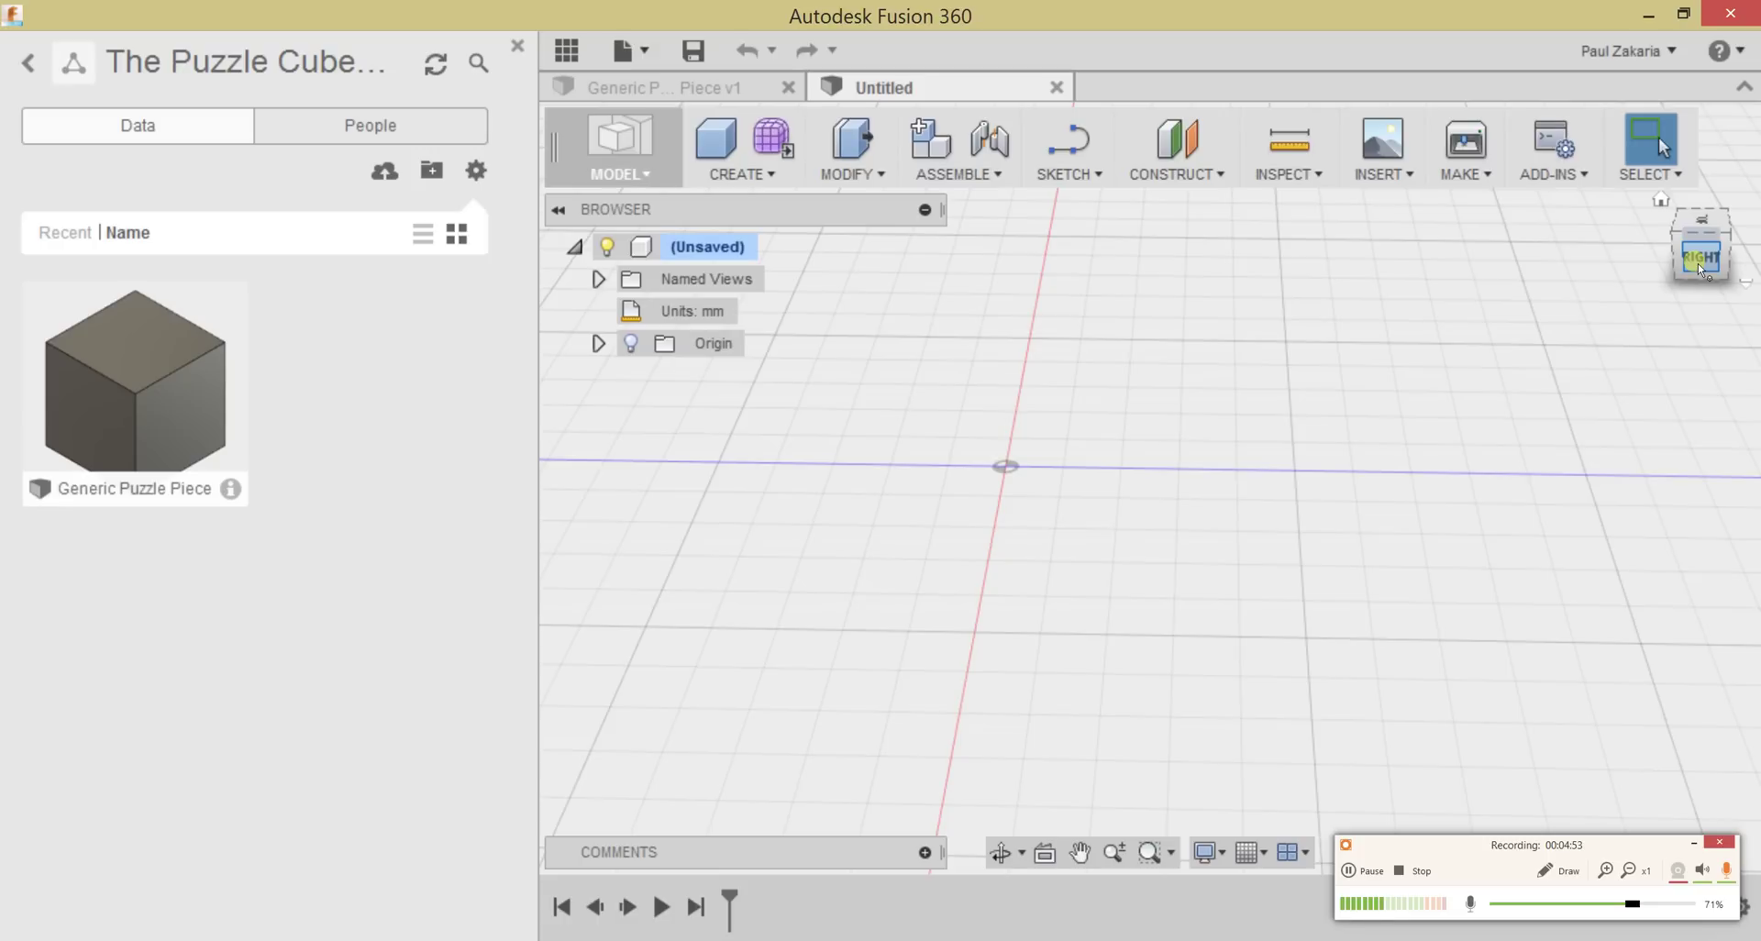
{"action": "left_click", "coordinate": [1702, 260]}
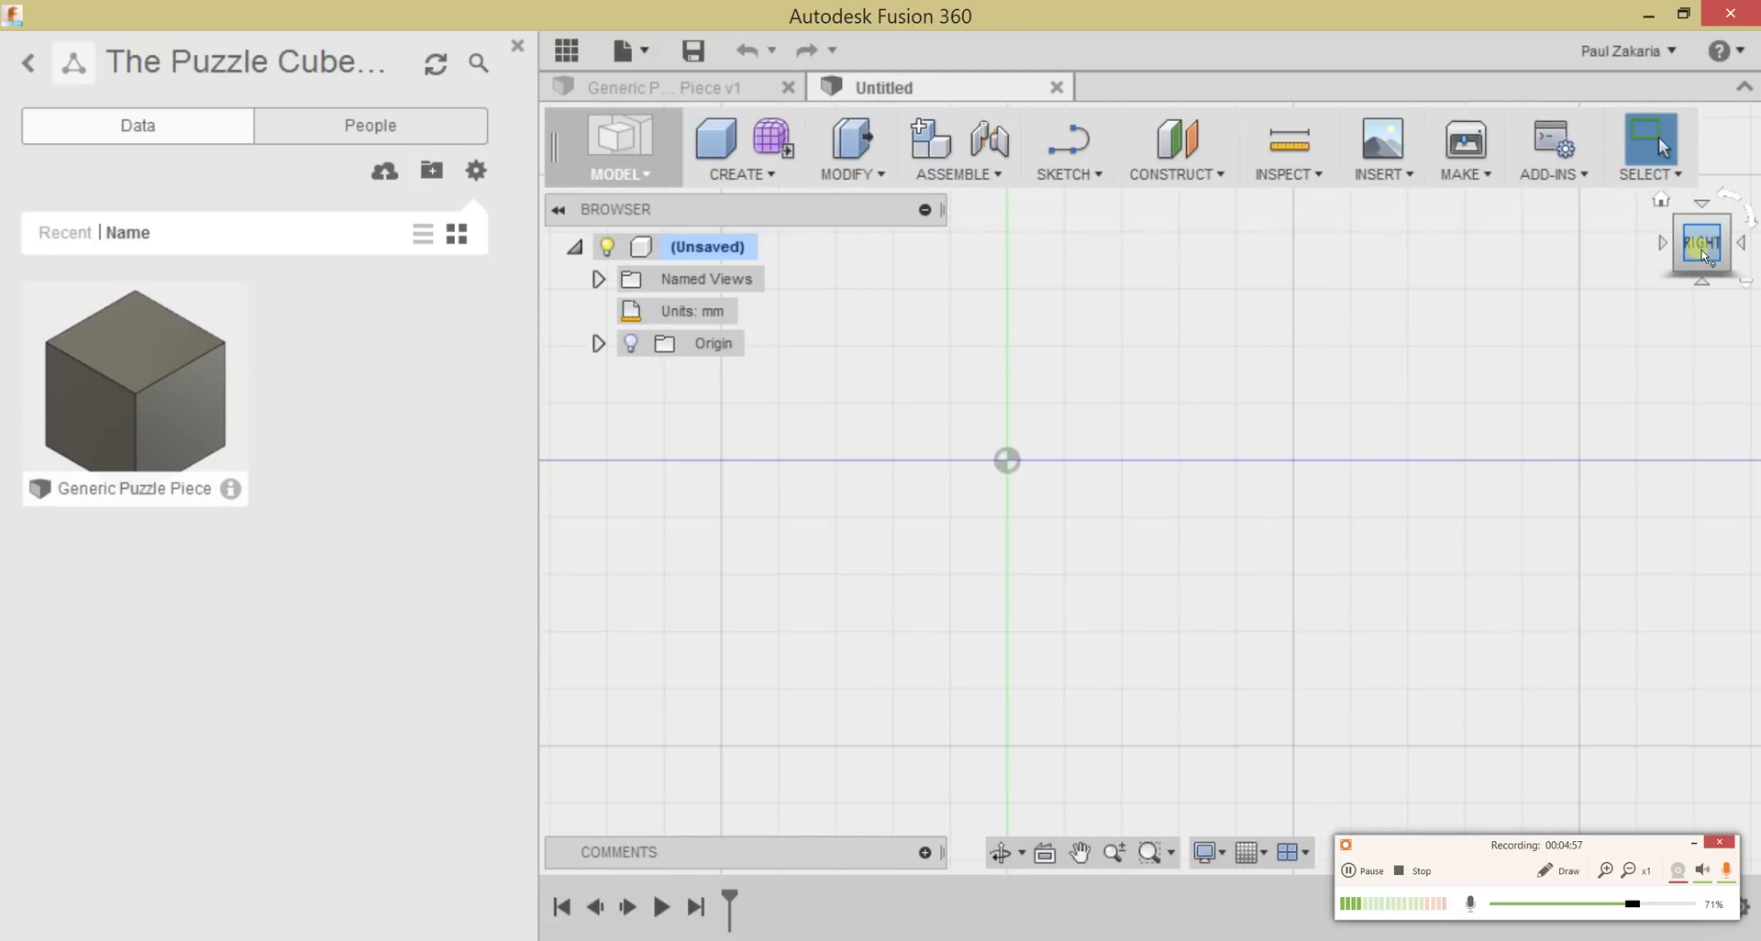
{"action": "left_click", "coordinate": [1659, 208]}
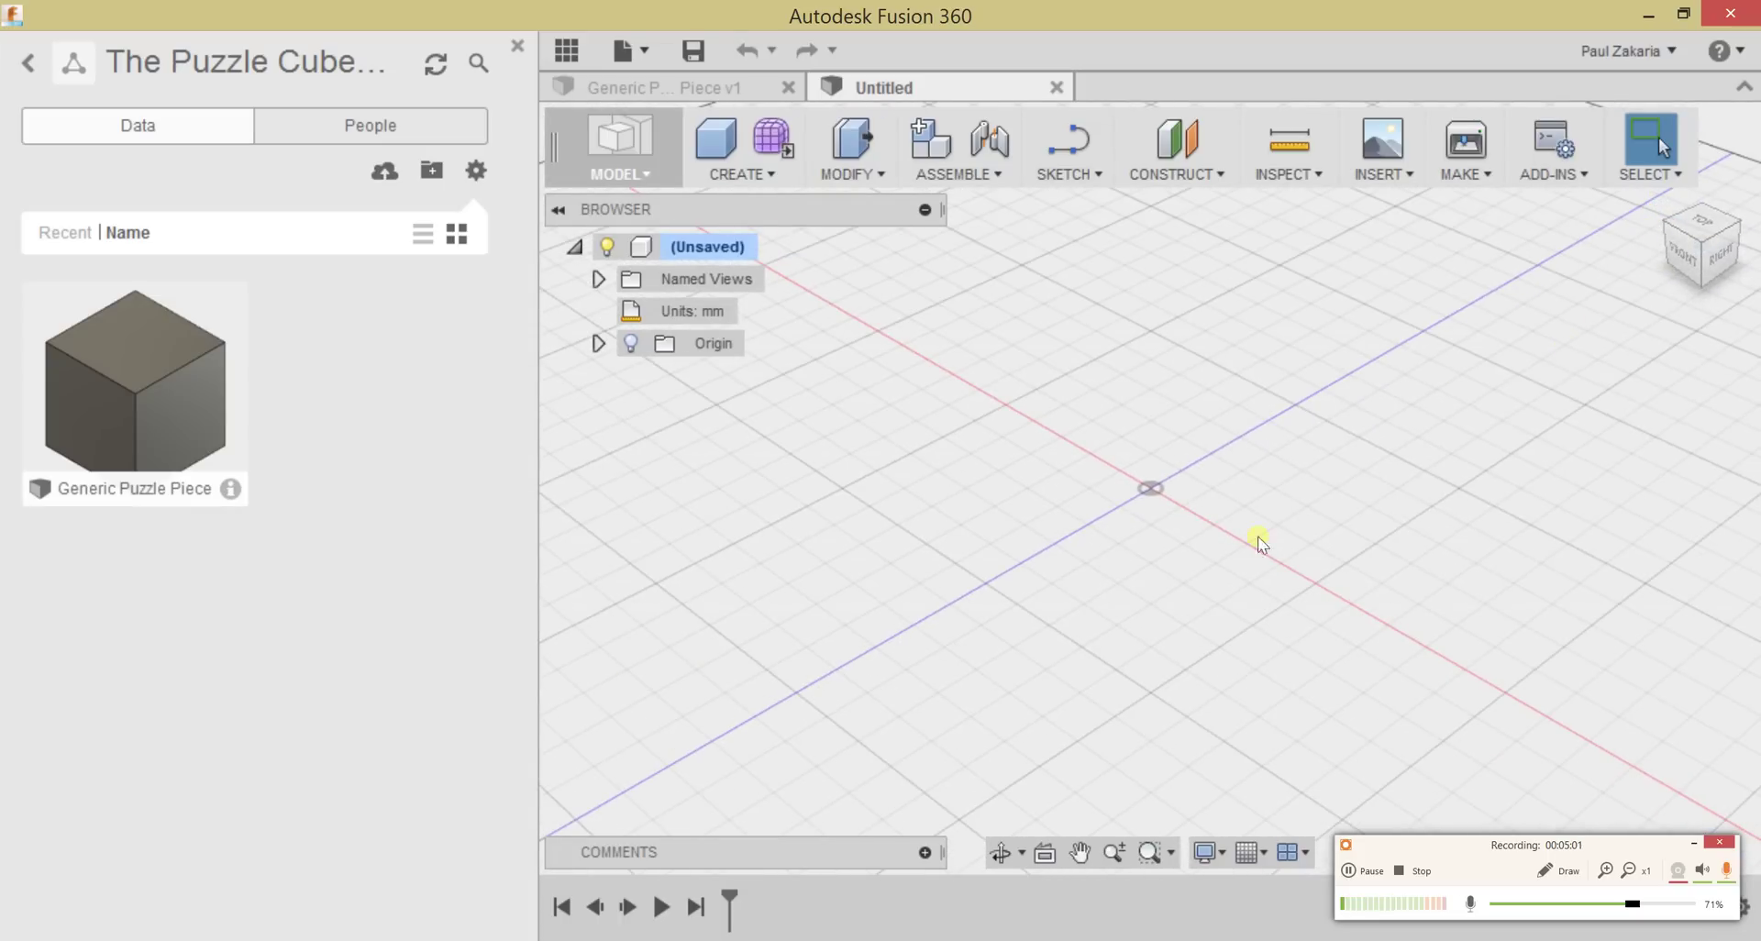
{"action": "middle_click_drag", "start_coordinate": [1243, 601], "coordinate": [1175, 536], "text": "shift"}
{"action": "scroll", "coordinate": [1167, 511], "scroll_direction": "down", "scroll_amount": 5}
{"action": "scroll", "coordinate": [1166, 482], "scroll_direction": "down", "scroll_amount": 1}
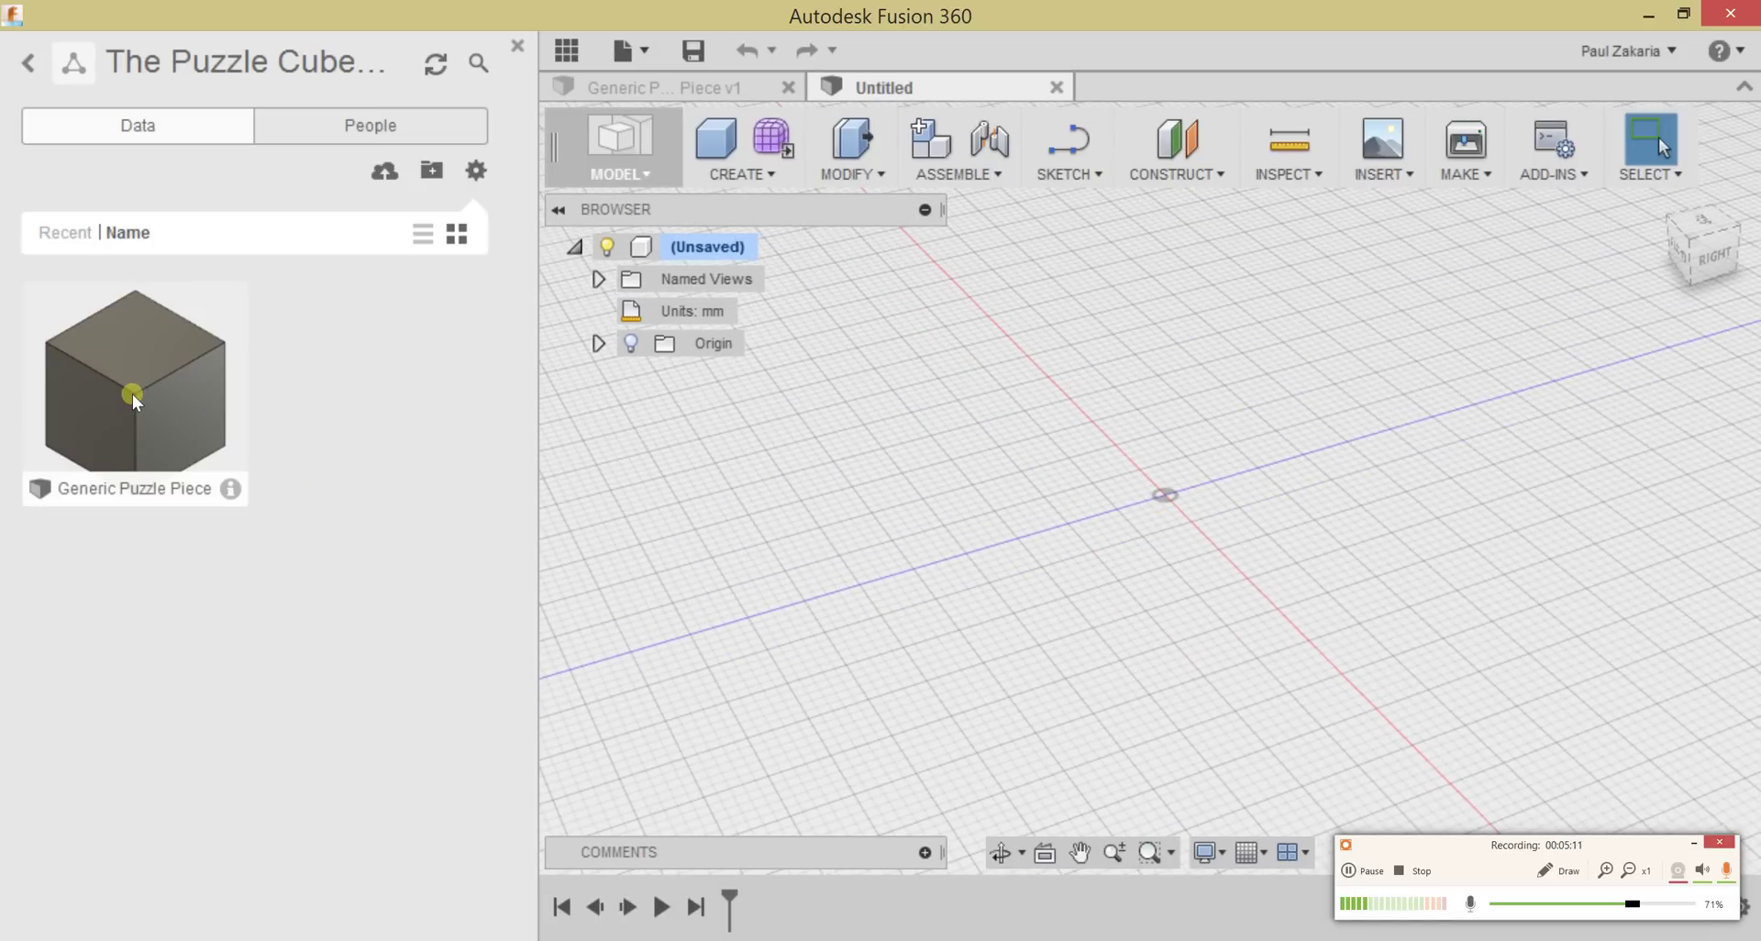
{"action": "left_click_drag", "start_coordinate": [132, 393], "coordinate": [888, 445]}
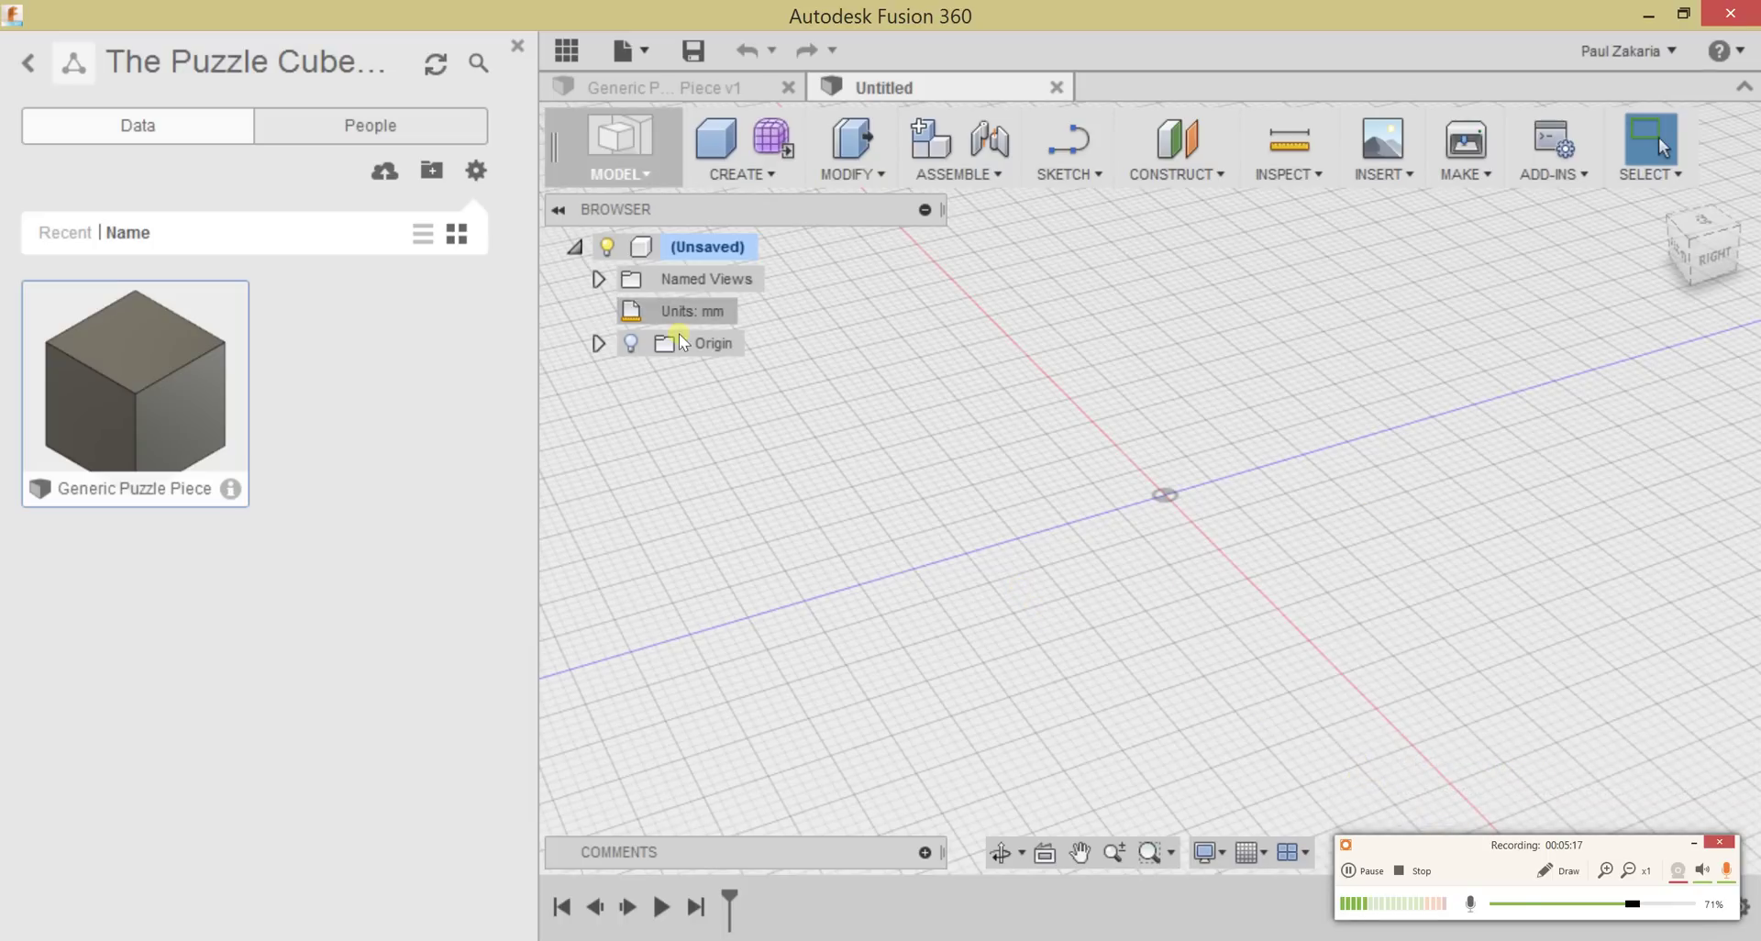
Step: Save the new design as 'Puzzle Piece 1' in The Puzzle Cube Project
{"action": "left_click", "coordinate": [690, 57]}
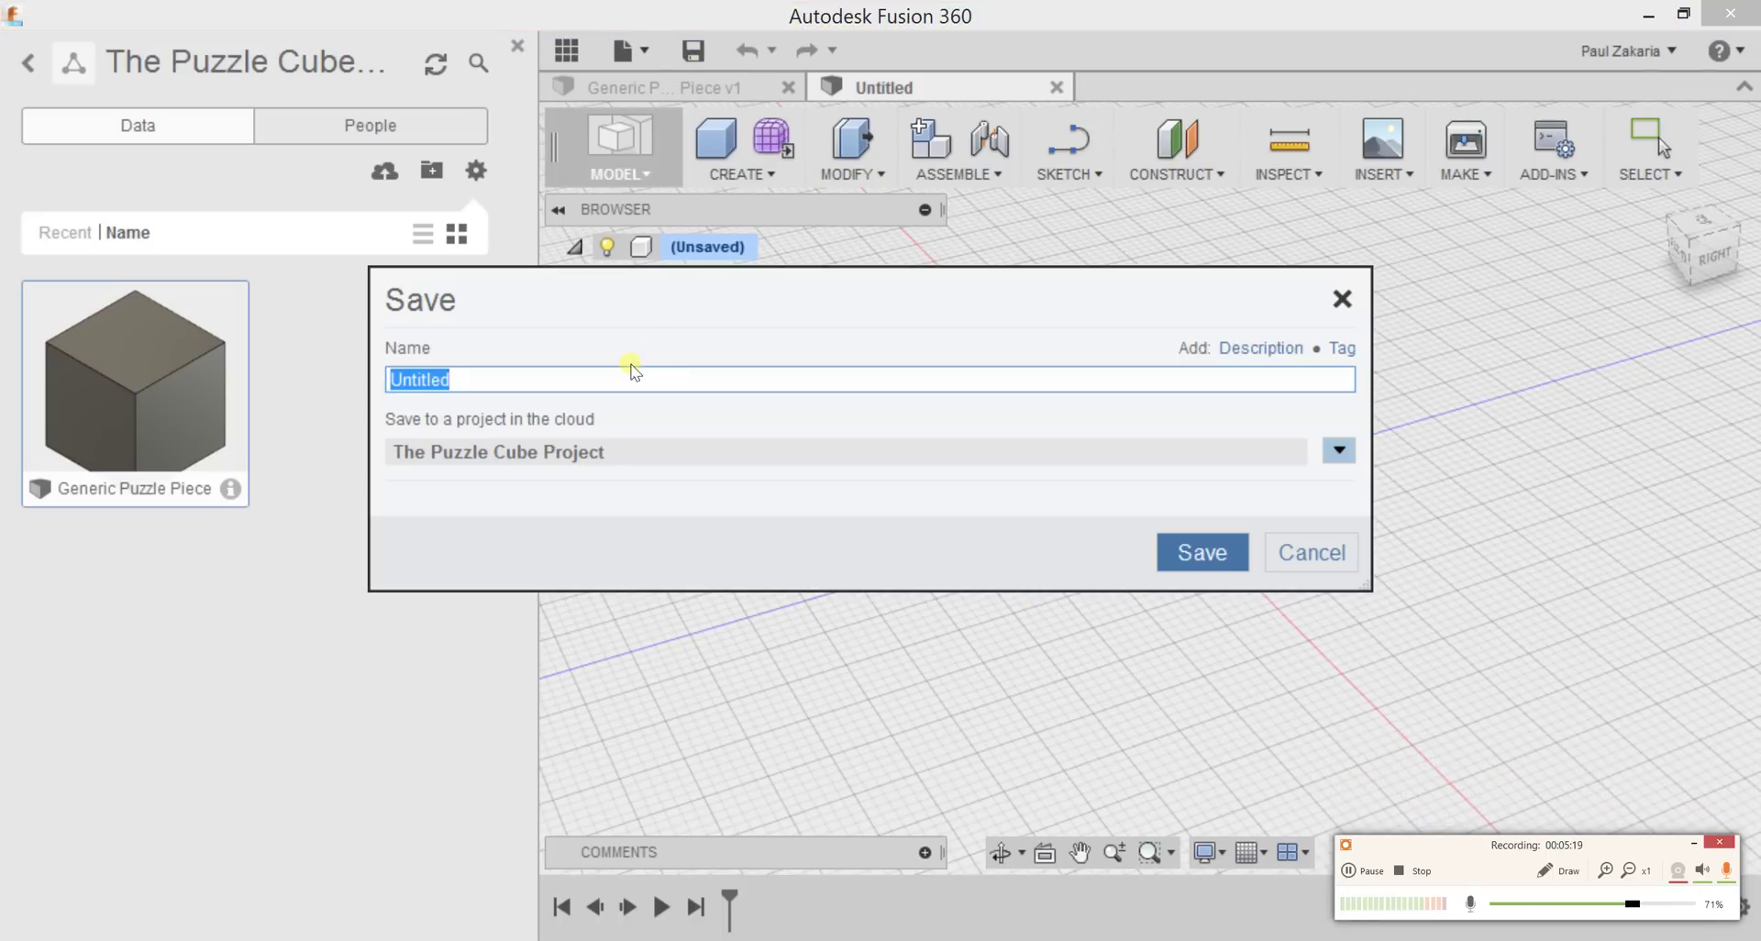
{"action": "type", "text": "Puzzle Piece 1"}
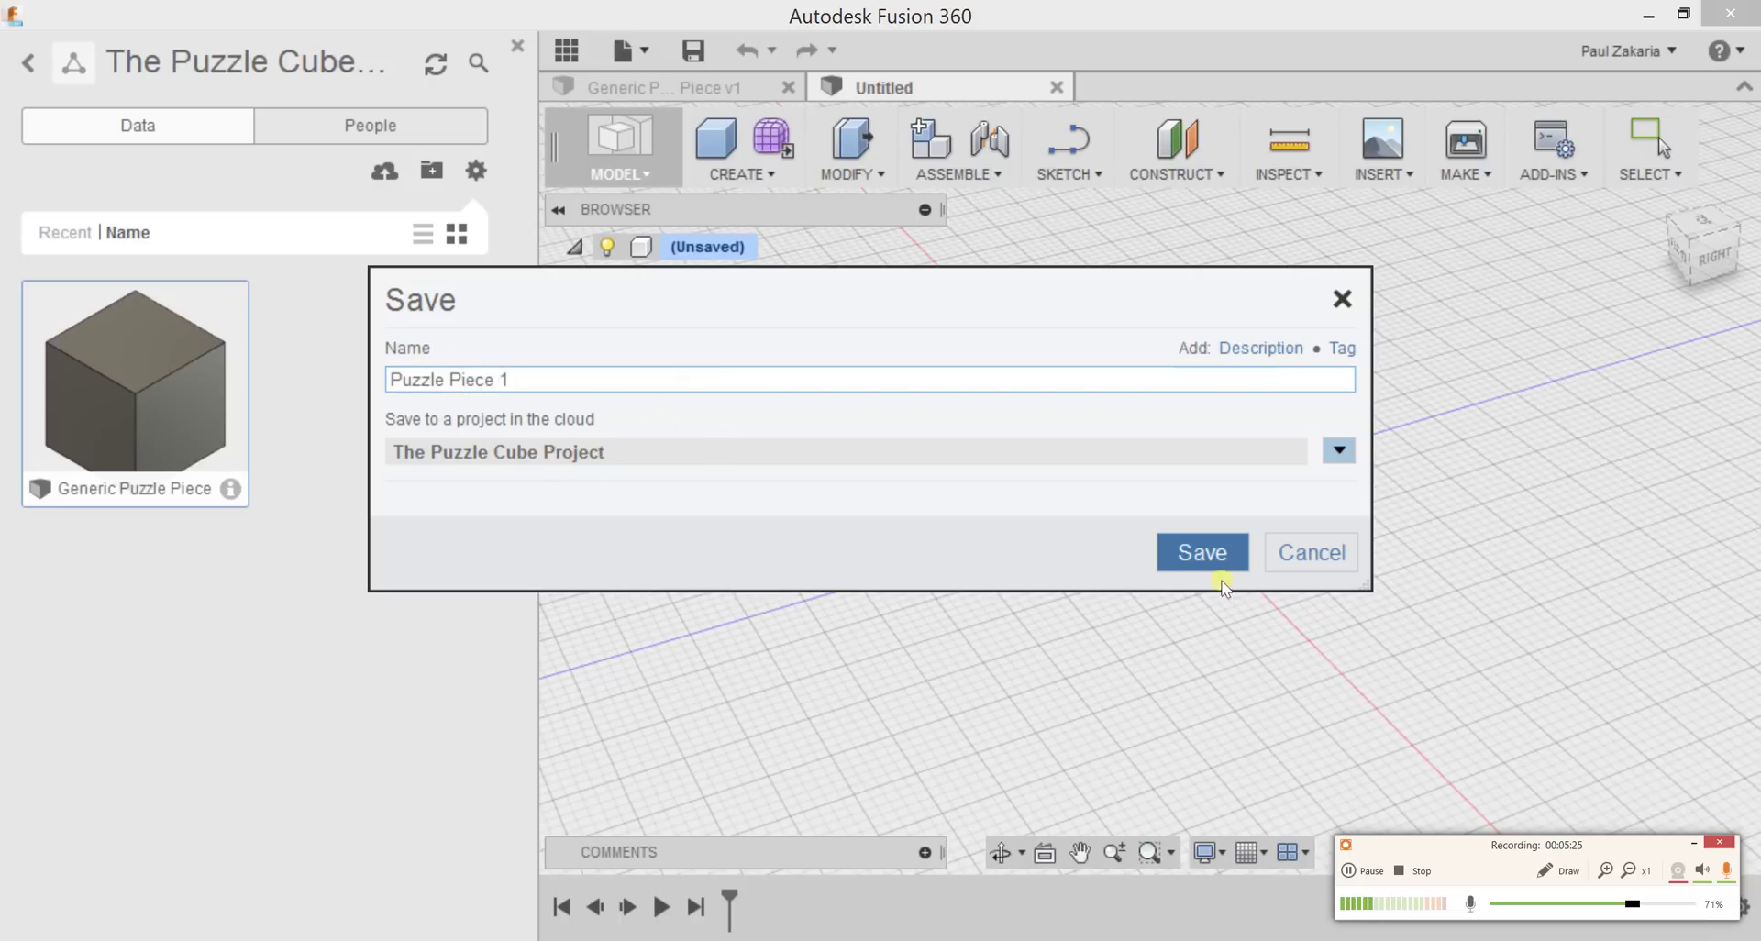
{"action": "left_click", "coordinate": [1204, 554]}
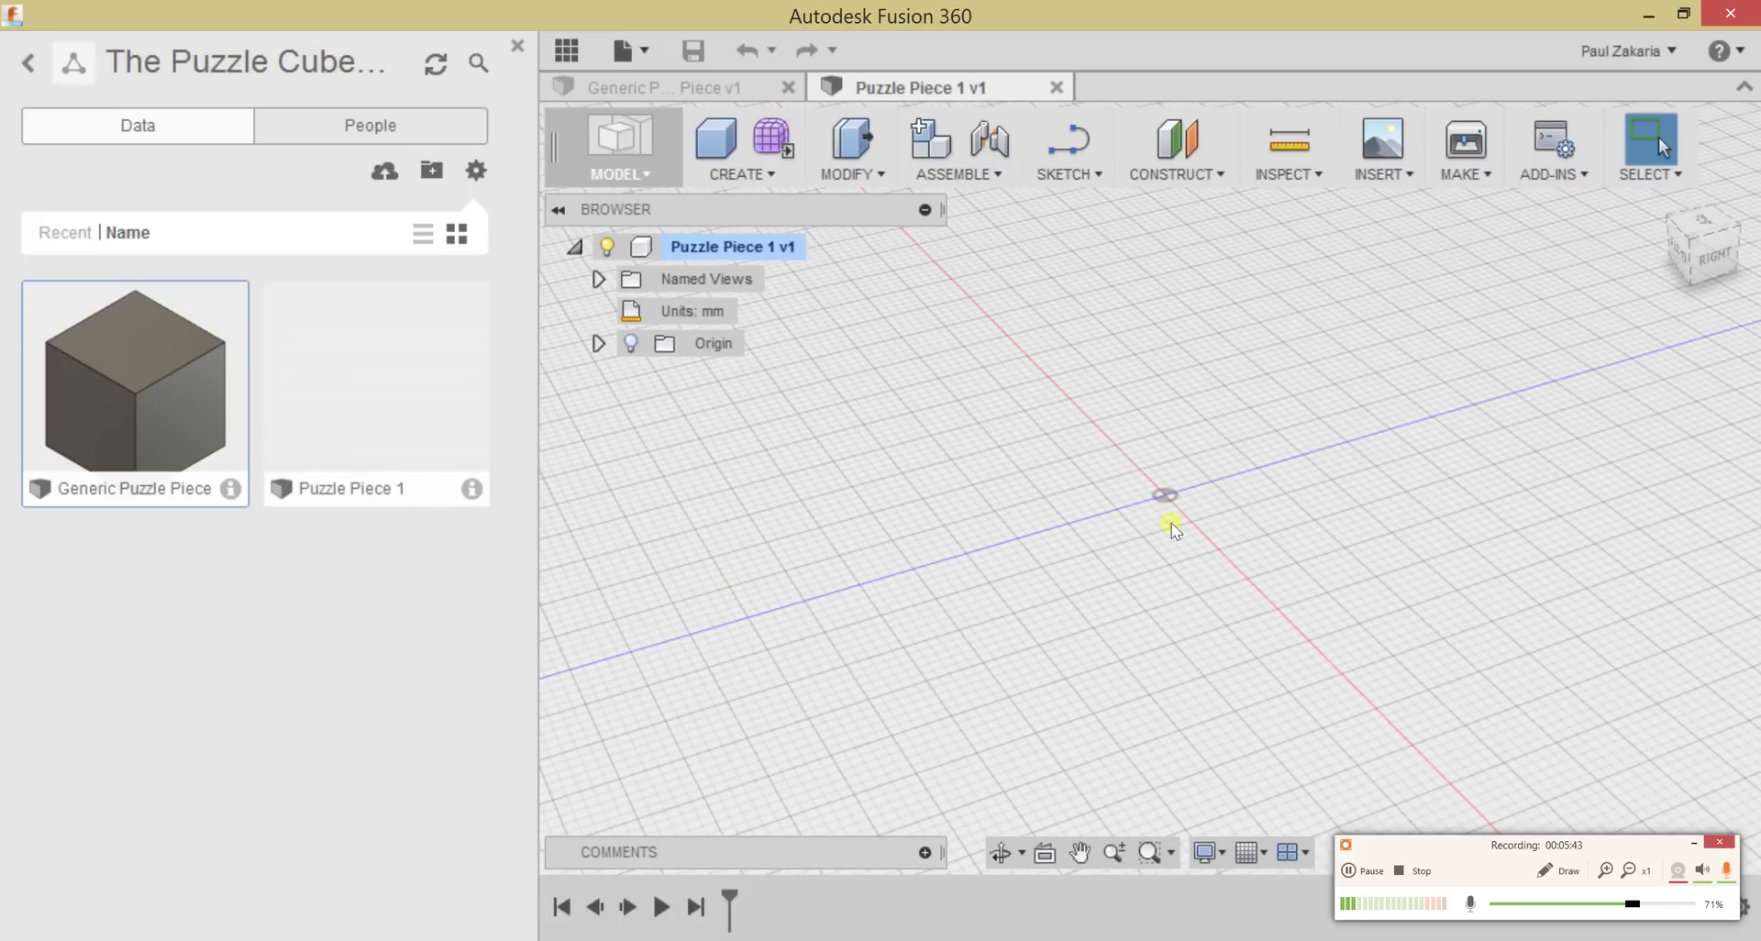
Step: Insert two Generic Puzzle Piece cubes from the Data Panel into Puzzle Piece 1
{"action": "left_click_drag", "start_coordinate": [105, 390], "coordinate": [1110, 695]}
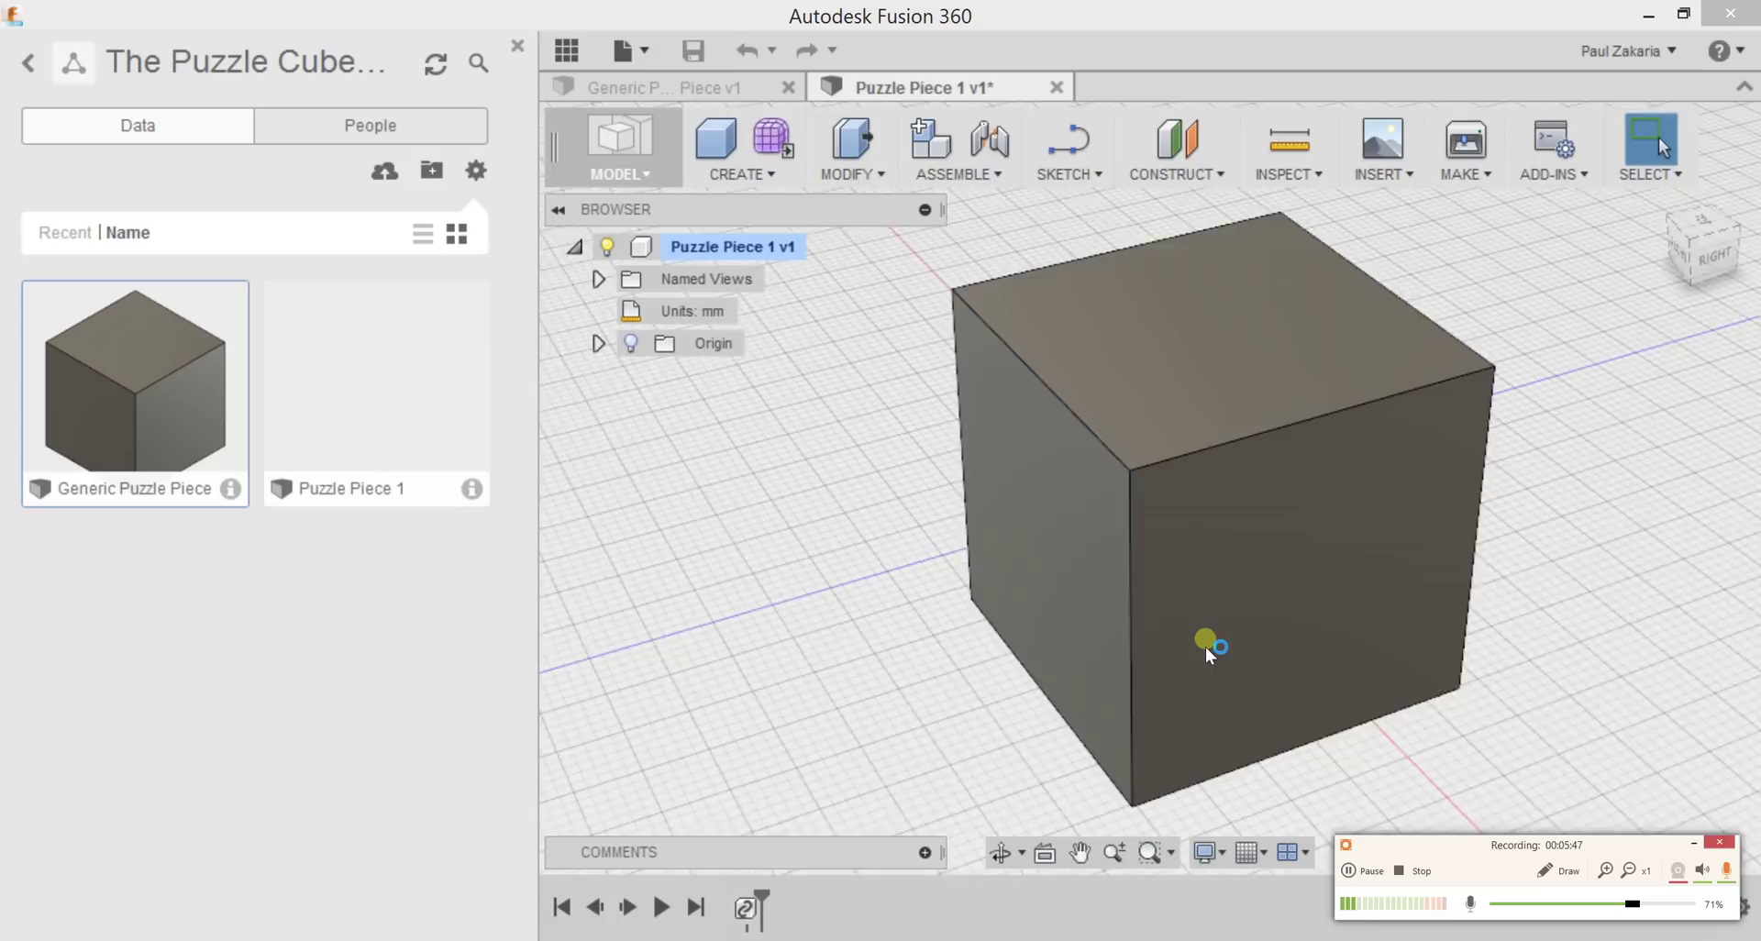
{"action": "scroll", "coordinate": [1183, 646], "scroll_direction": "down", "scroll_amount": 5}
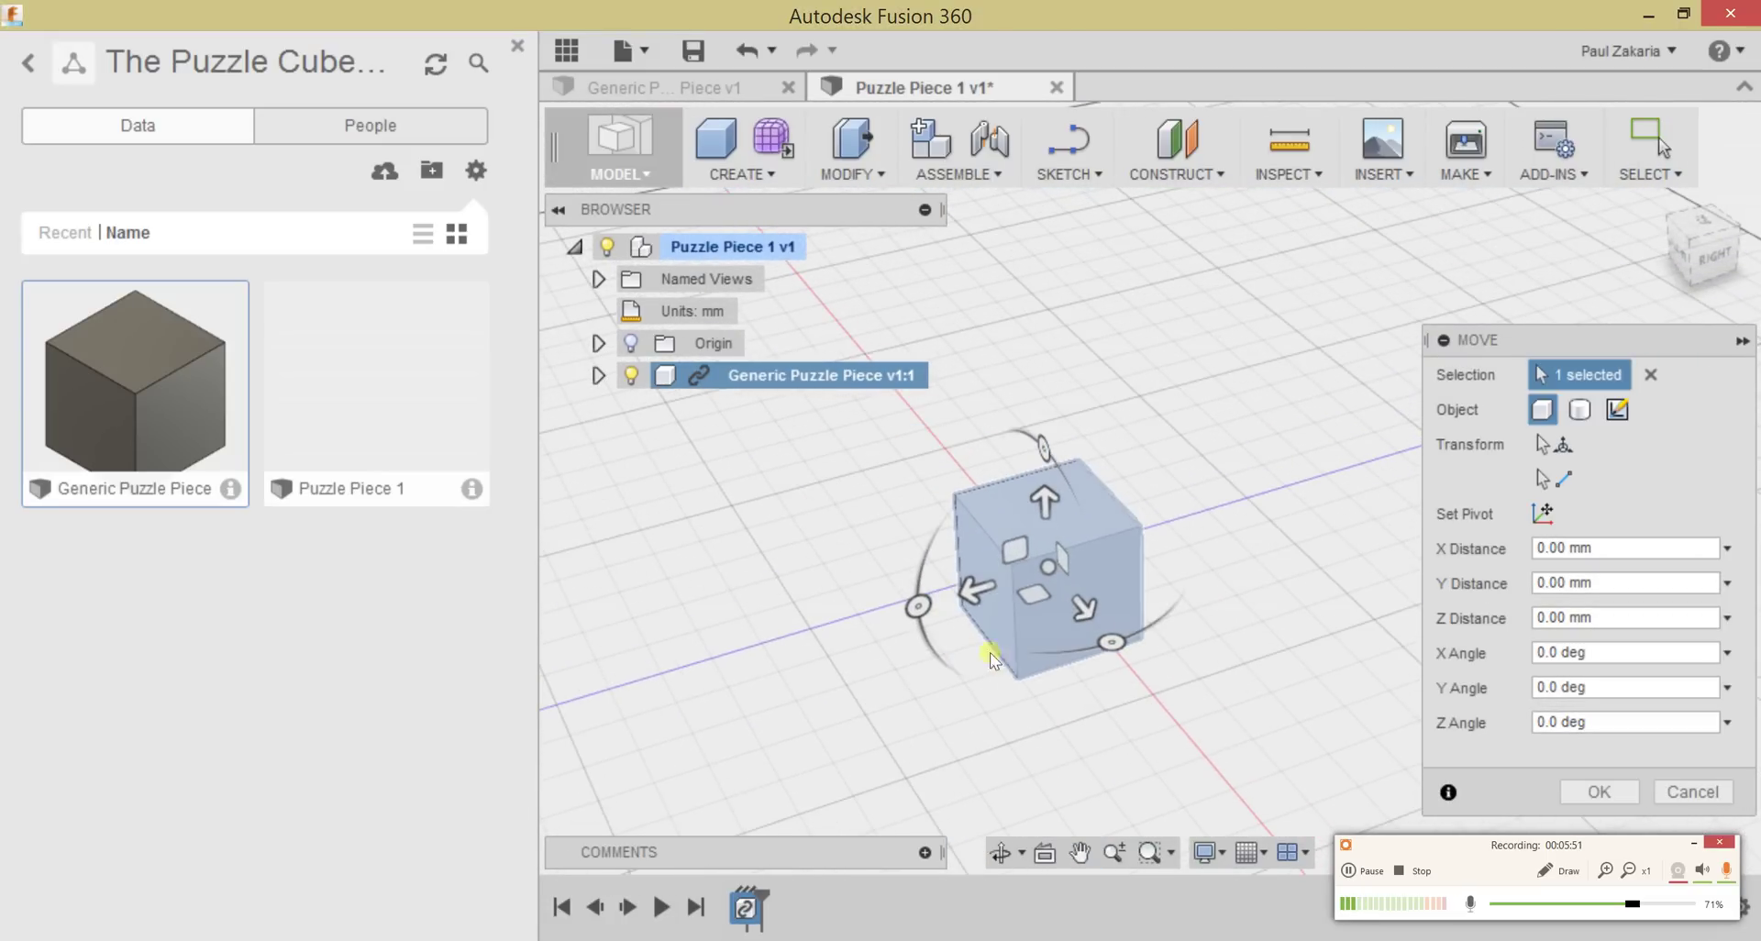
{"action": "left_click_drag", "start_coordinate": [155, 377], "coordinate": [806, 747]}
{"action": "scroll", "coordinate": [818, 695], "scroll_direction": "down", "scroll_amount": 6}
Step: Move the second cube 40 mm from the first and compare with the reference drawing
{"action": "middle_click_drag", "start_coordinate": [823, 716], "coordinate": [1046, 559]}
{"action": "left_click_drag", "start_coordinate": [1042, 562], "coordinate": [821, 626]}
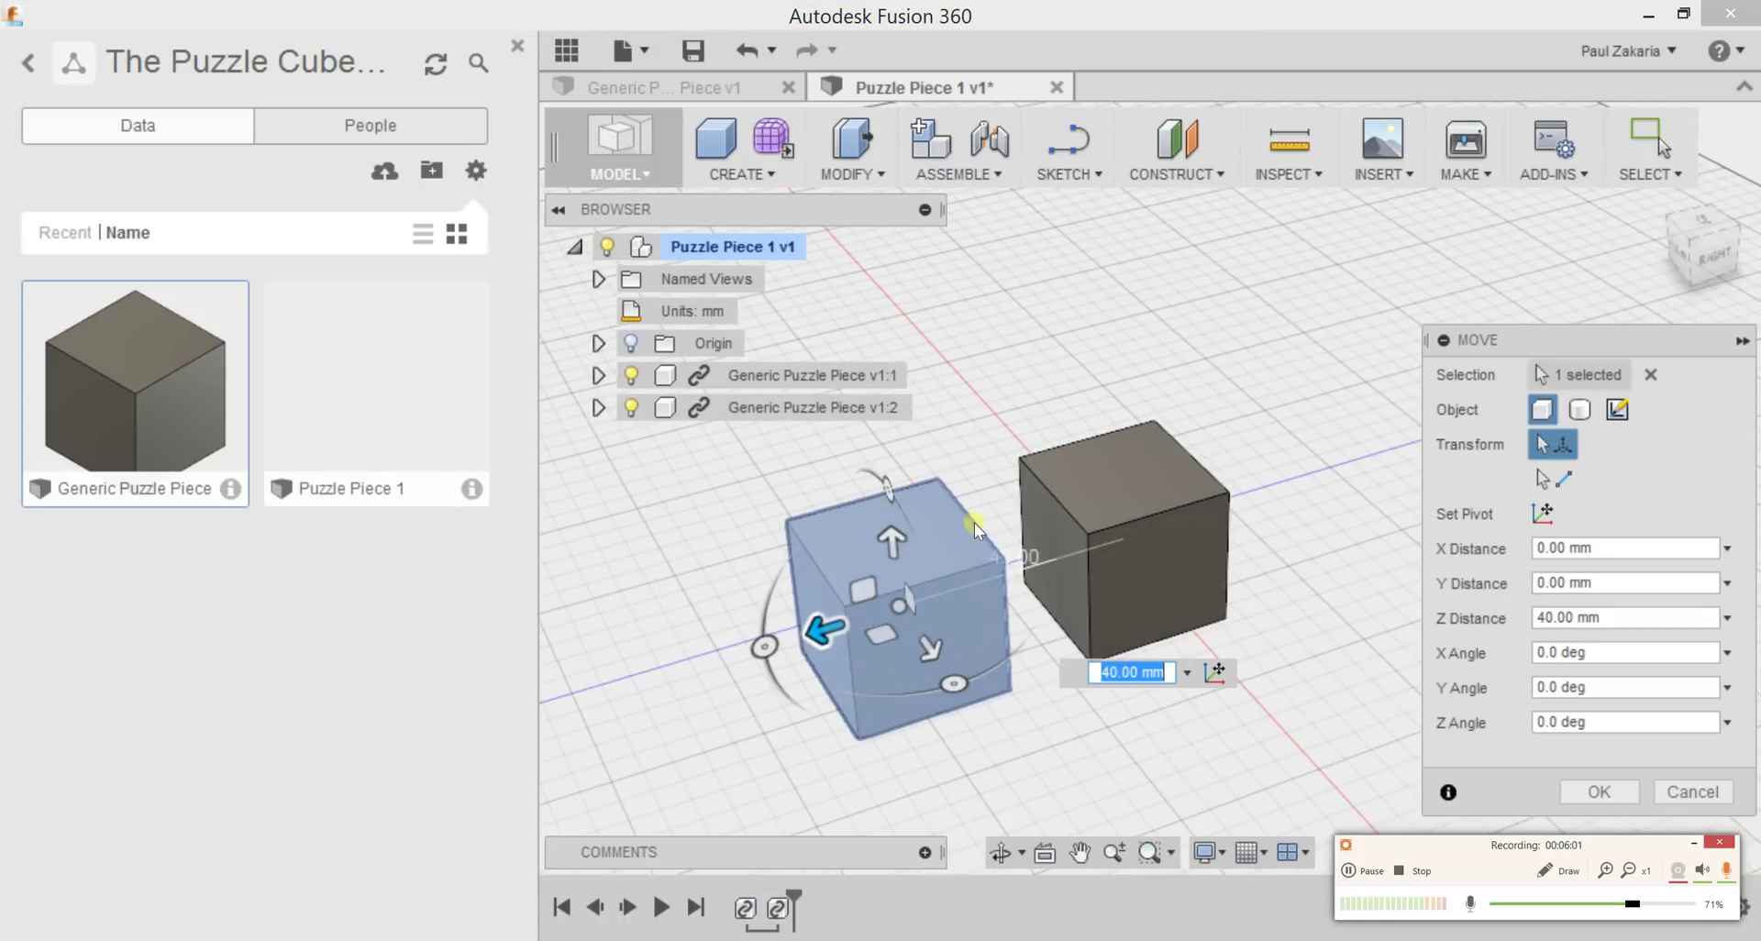
{"action": "key", "text": "Return"}
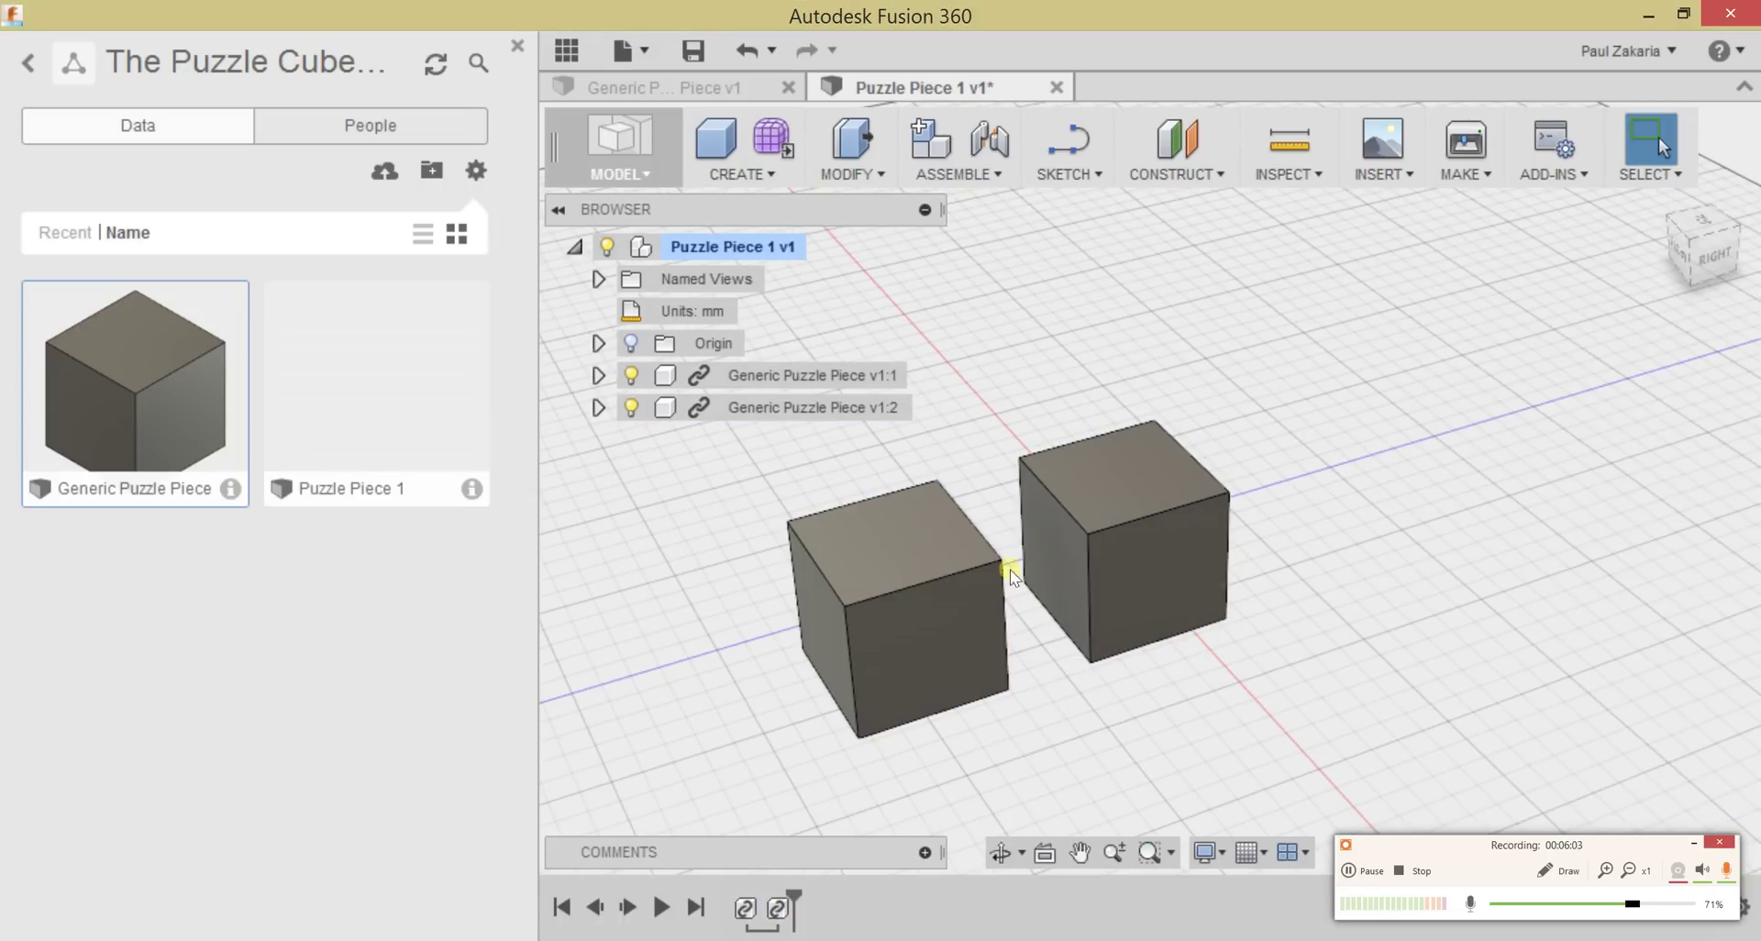
{"action": "middle_click_drag", "start_coordinate": [1009, 549], "coordinate": [1027, 506]}
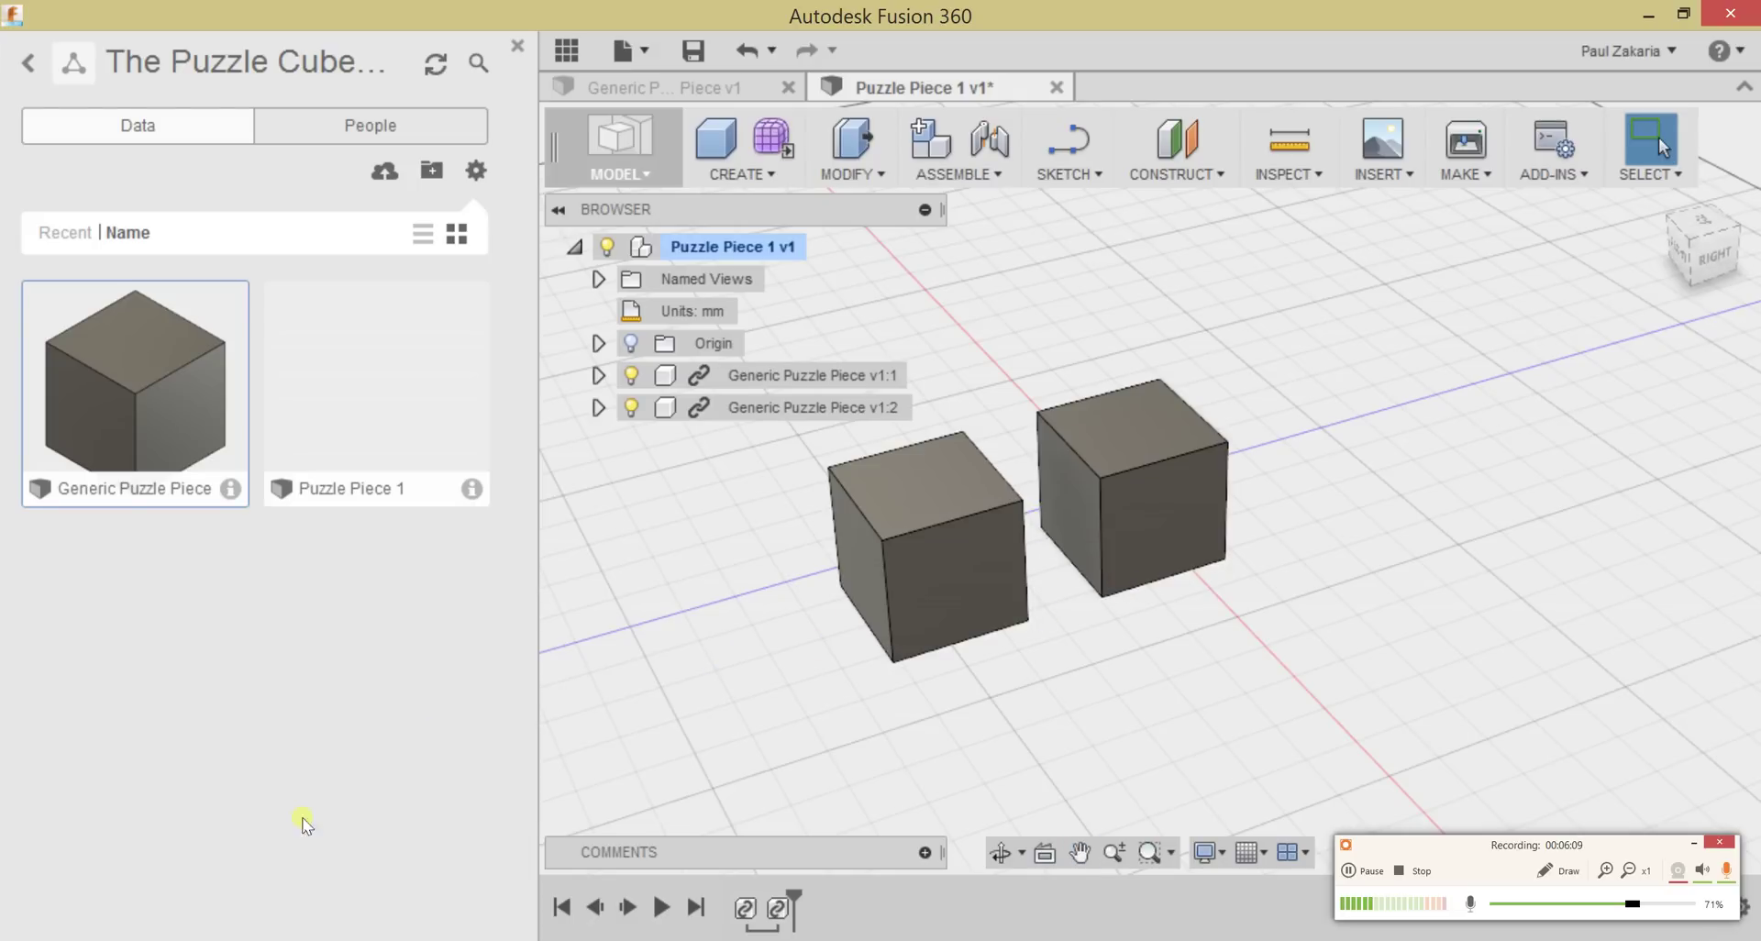
{"action": "key", "text": "alt+Tab"}
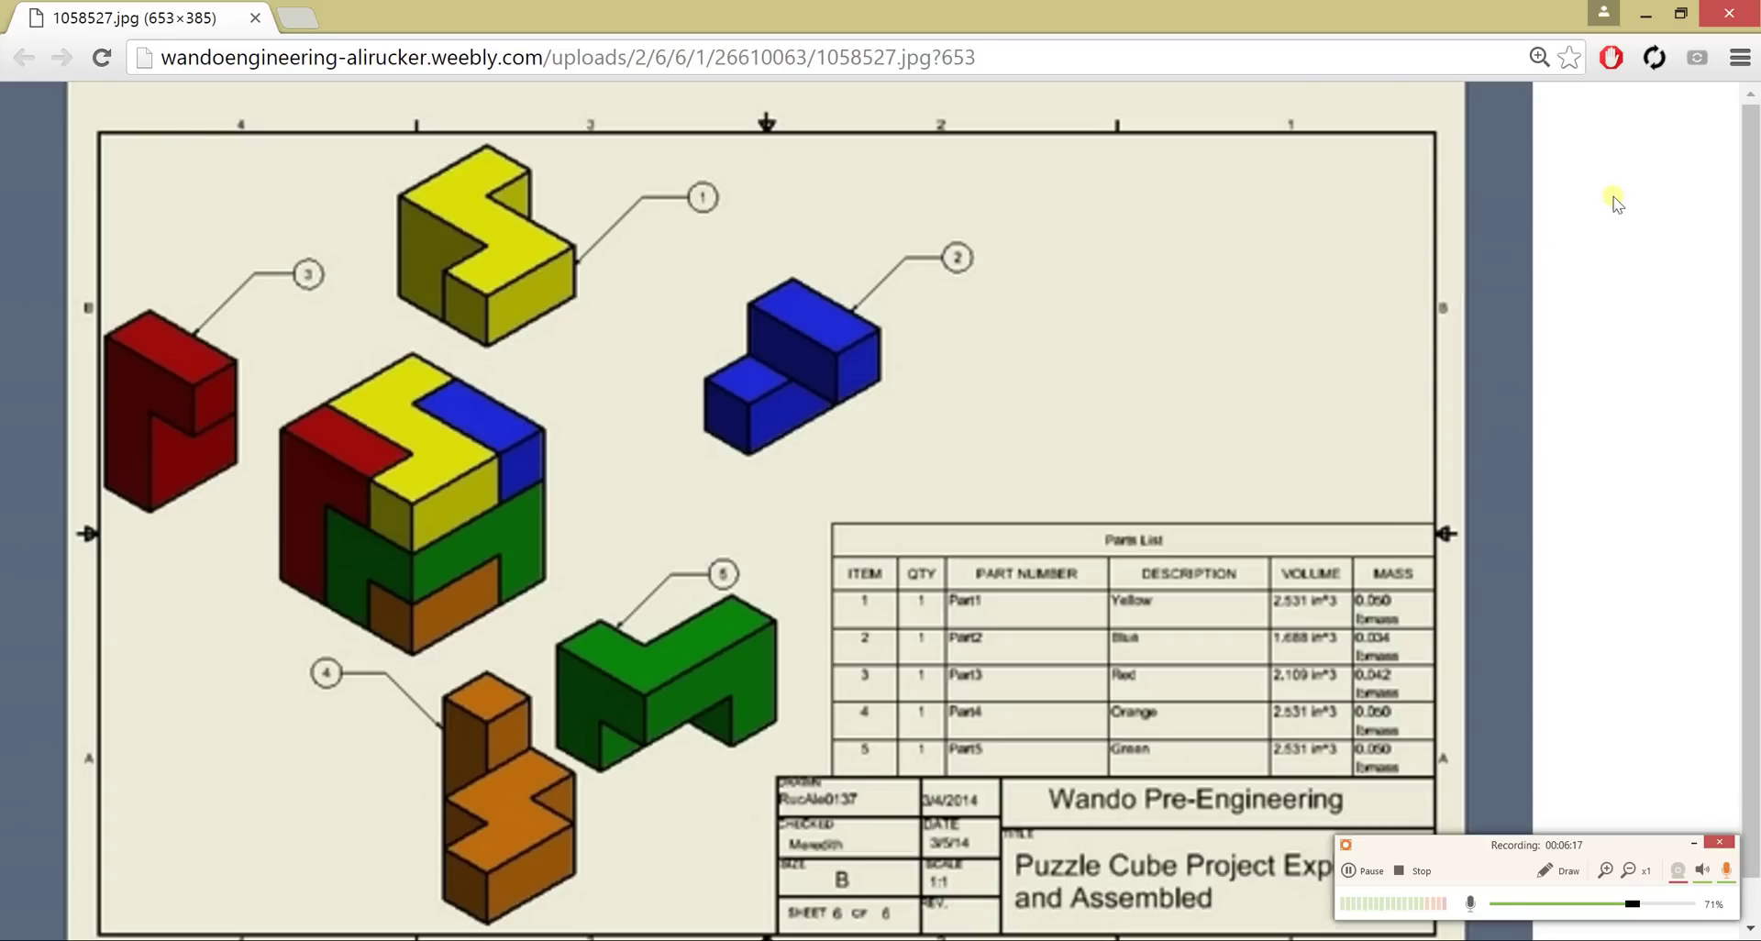
{"action": "left_click", "coordinate": [1645, 13]}
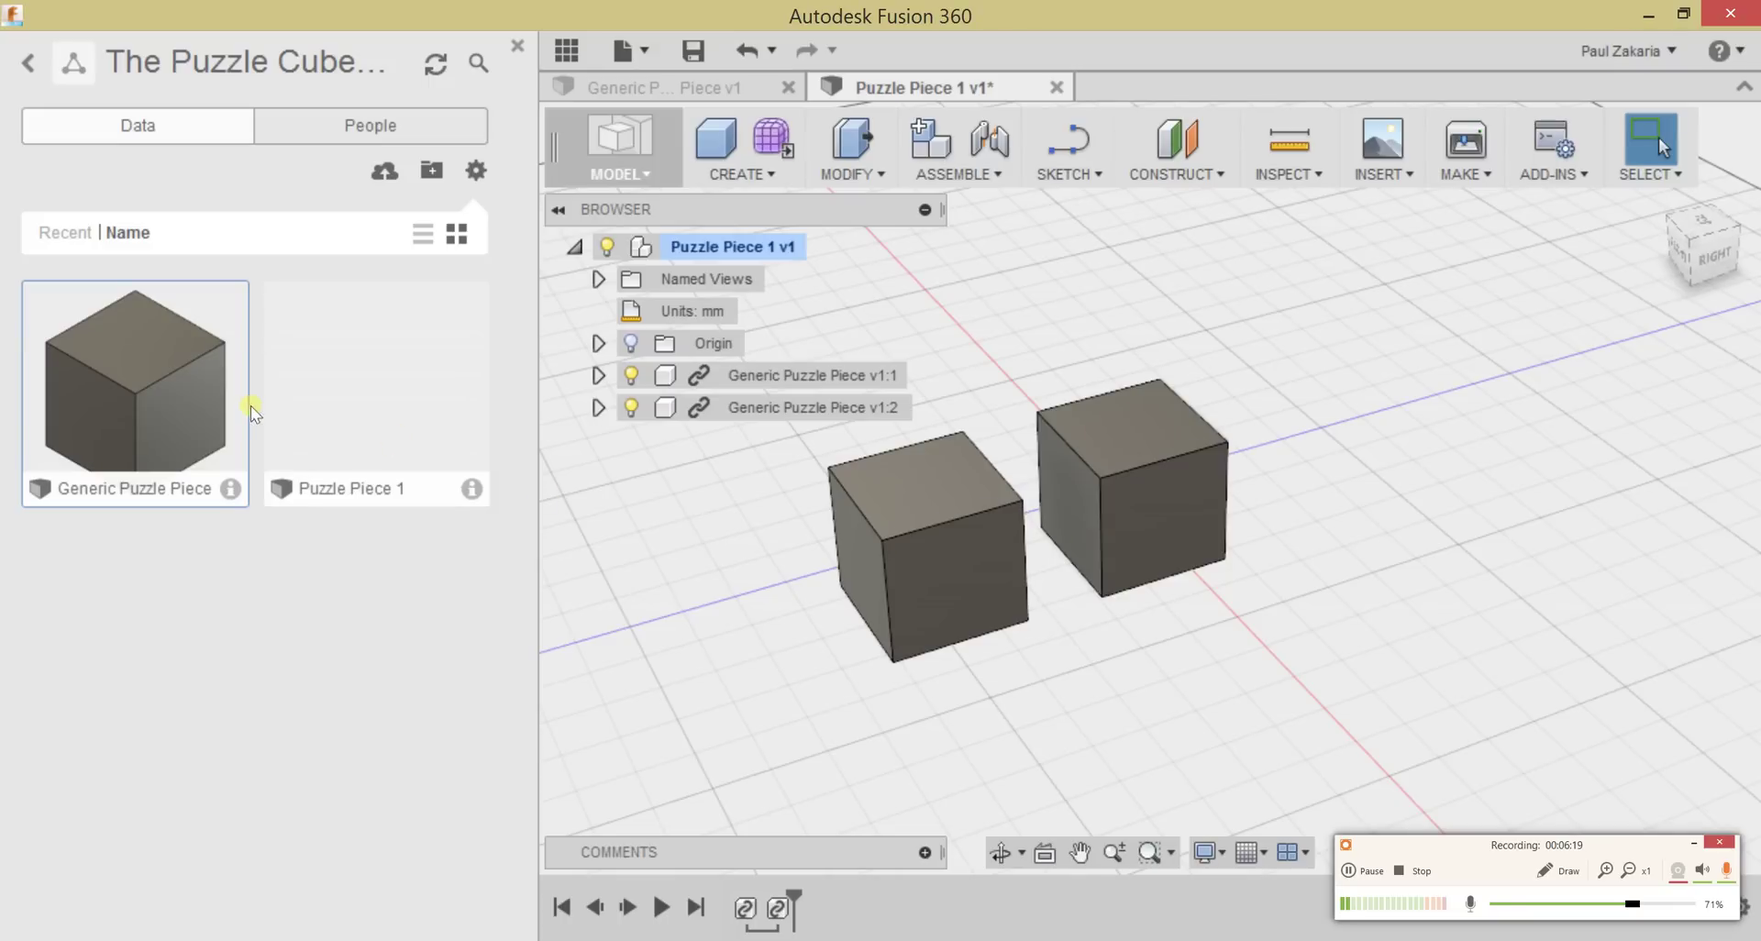
Step: Insert a third and fourth Generic Puzzle Piece cube, moving each beside the others
{"action": "left_click_drag", "start_coordinate": [129, 394], "coordinate": [1332, 550]}
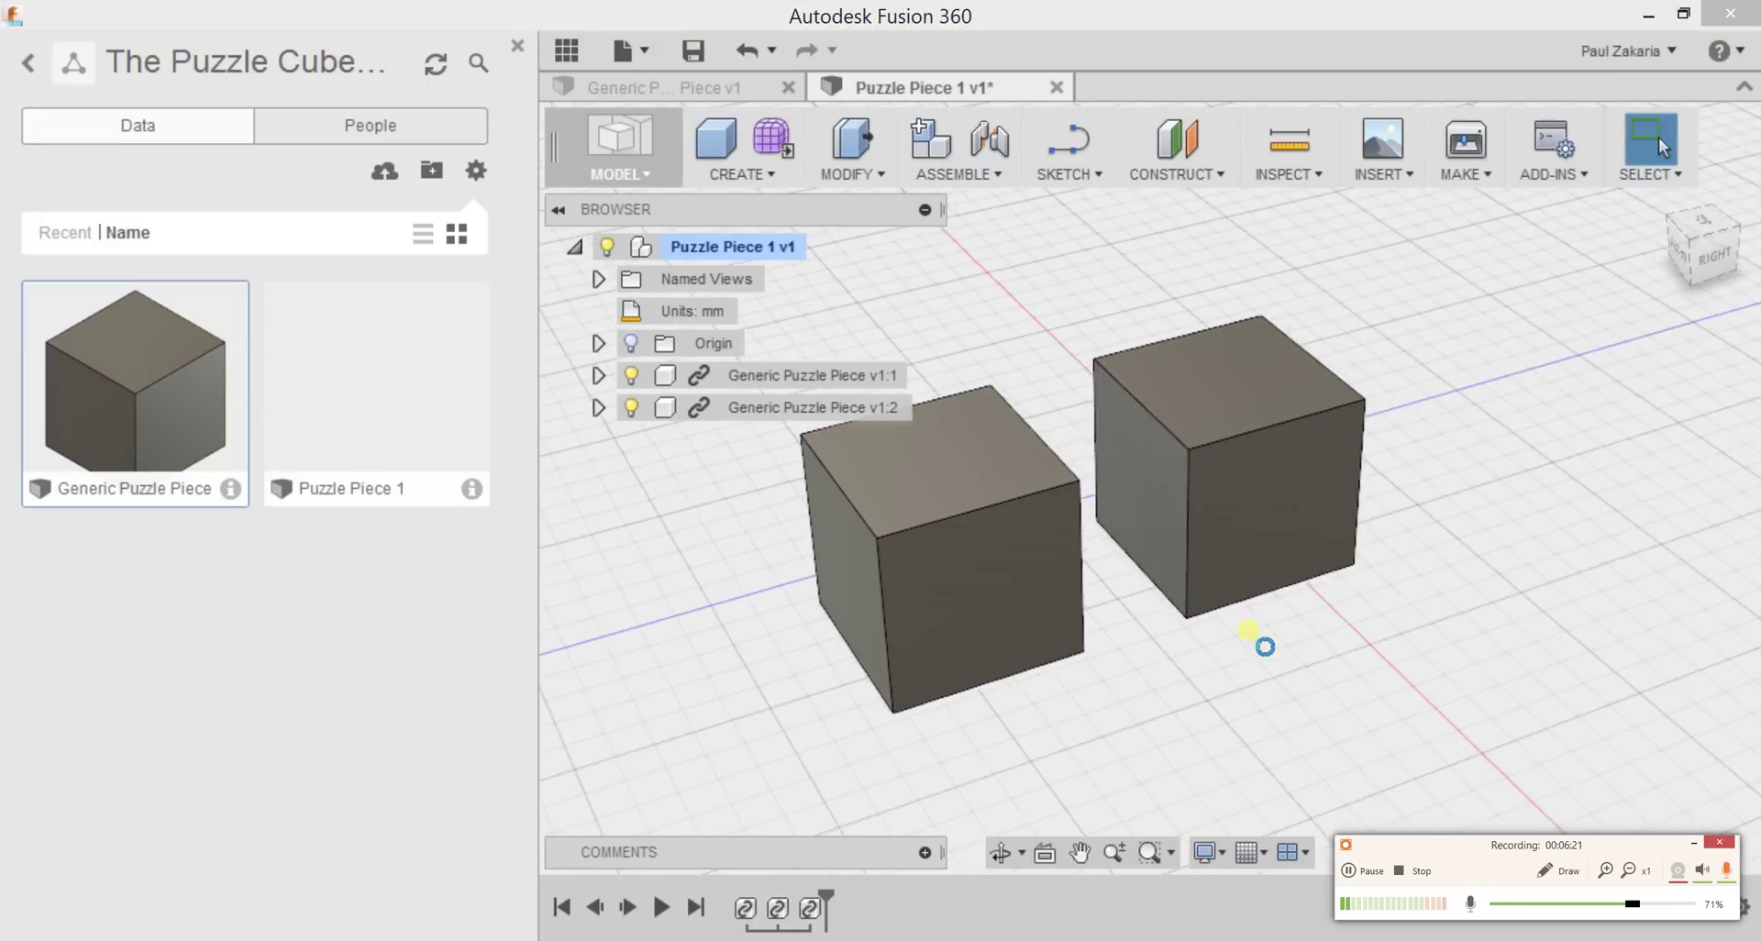
{"action": "middle_click_drag", "start_coordinate": [1214, 663], "coordinate": [1088, 319]}
{"action": "left_click", "coordinate": [1082, 319]}
{"action": "left_click_drag", "start_coordinate": [1078, 321], "coordinate": [1202, 482]}
{"action": "key", "text": "Return"}
{"action": "left_click_drag", "start_coordinate": [137, 428], "coordinate": [1175, 682]}
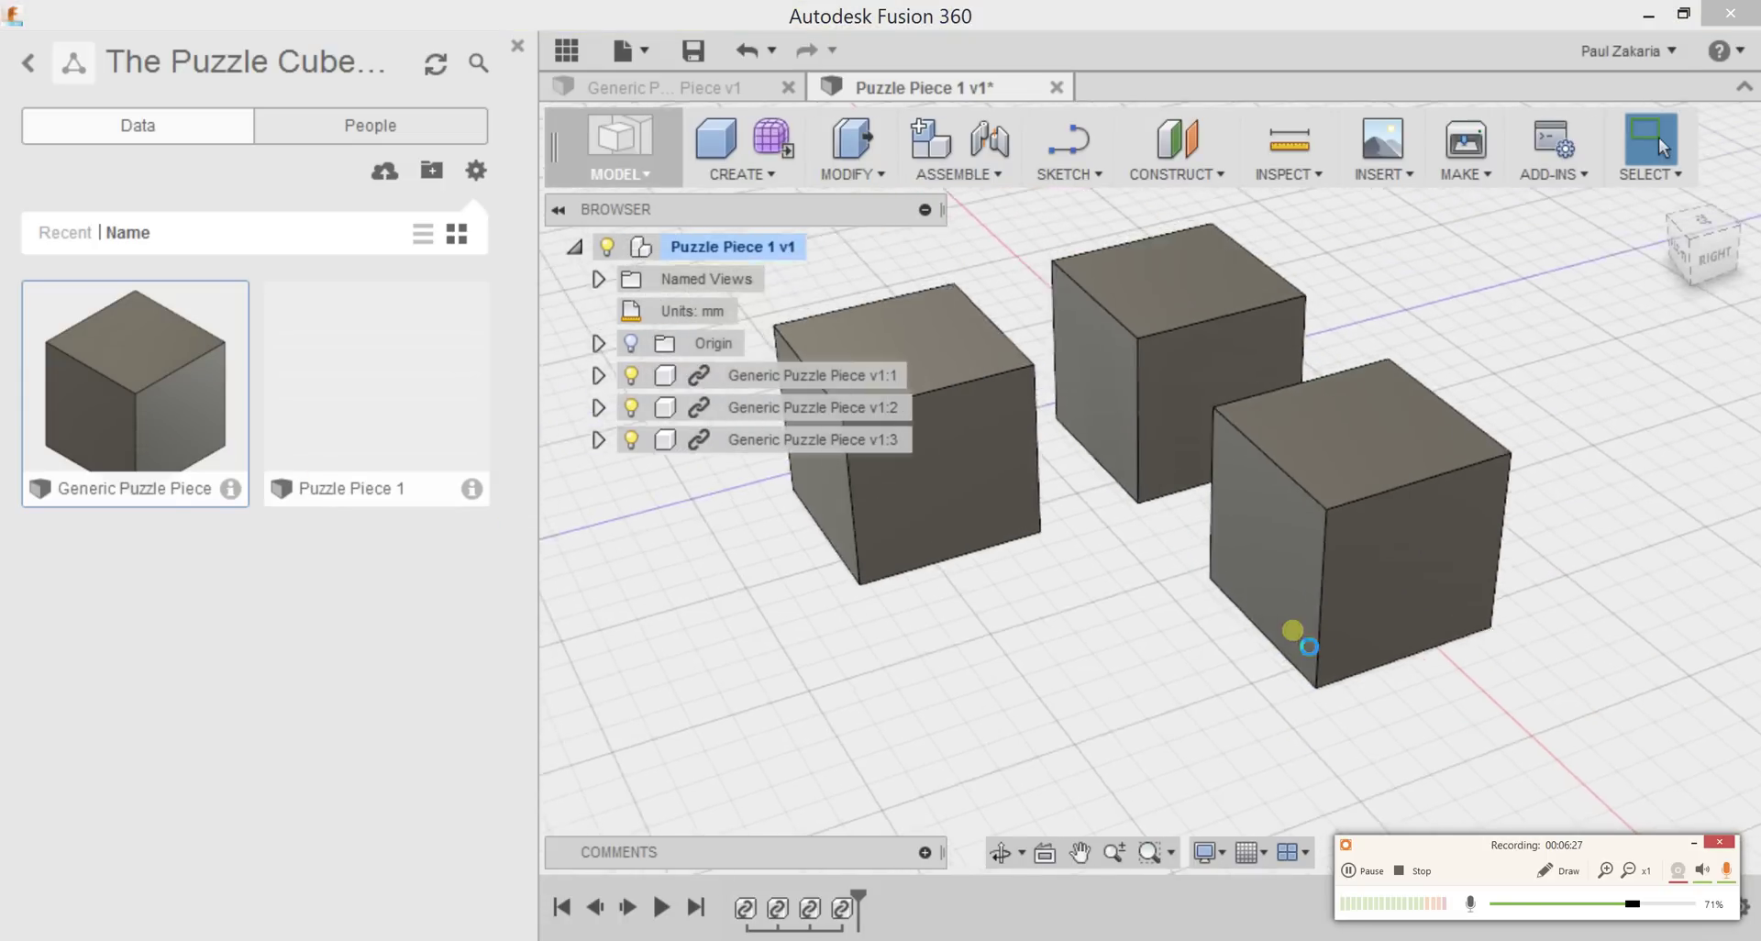
{"action": "left_click_drag", "start_coordinate": [1247, 415], "coordinate": [1431, 578]}
{"action": "key", "text": "Return"}
{"action": "middle_click_drag", "start_coordinate": [1167, 686], "coordinate": [1183, 743]}
Step: Insert a fifth cube, place it above the others, and check the reference drawing
{"action": "left_click_drag", "start_coordinate": [130, 428], "coordinate": [1073, 423]}
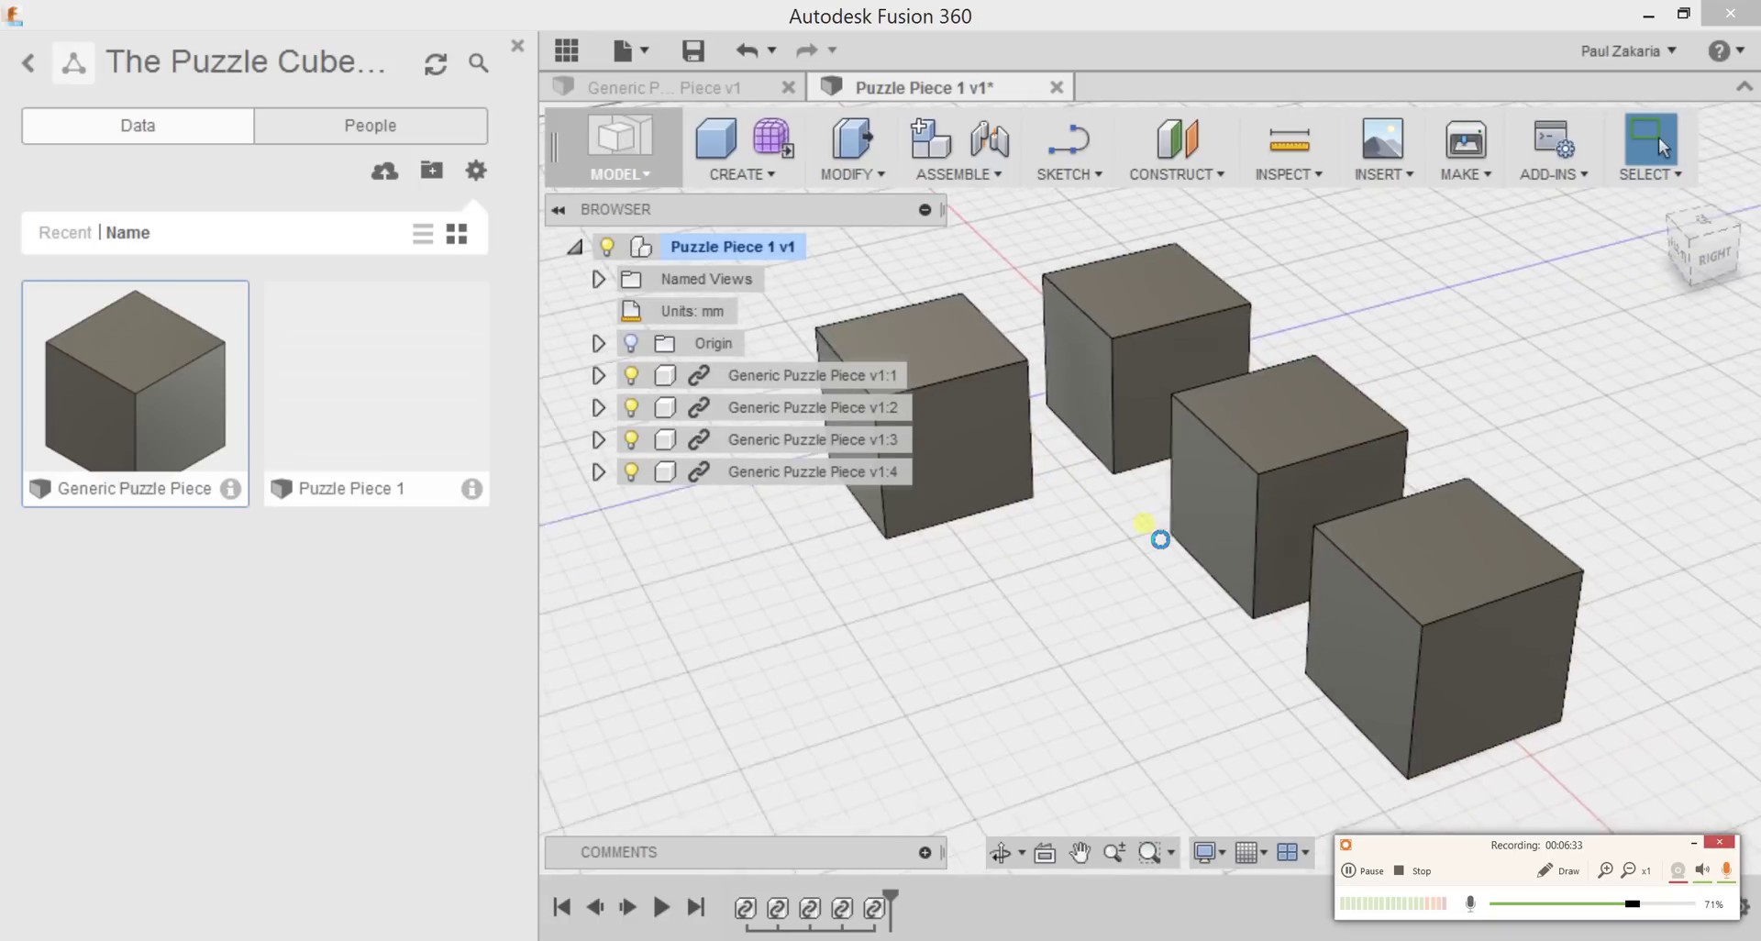
{"action": "left_click_drag", "start_coordinate": [1132, 717], "coordinate": [986, 510]}
{"action": "key", "text": "Return"}
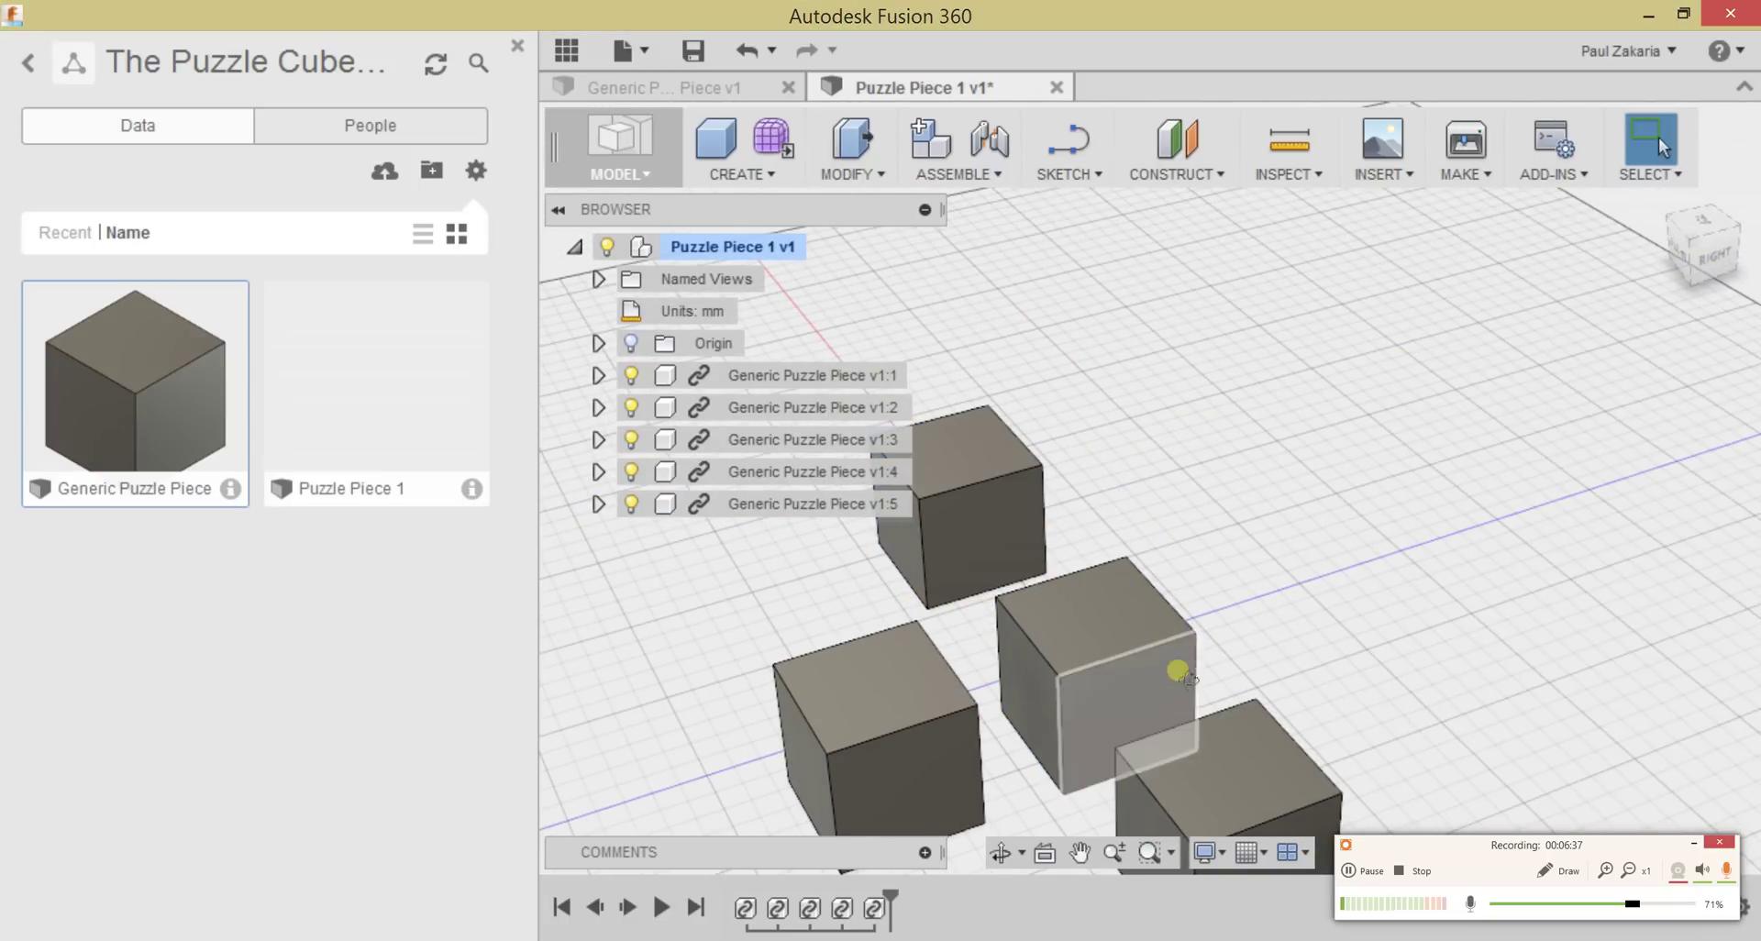
{"action": "mouse_move", "coordinate": [1171, 664]}
{"action": "middle_mouse_down", "text": "shift"}
{"action": "mouse_move", "coordinate": [935, 700]}
{"action": "mouse_move", "coordinate": [1240, 616]}
{"action": "mouse_move", "coordinate": [1162, 635]}
{"action": "middle_mouse_up", "text": "shift"}
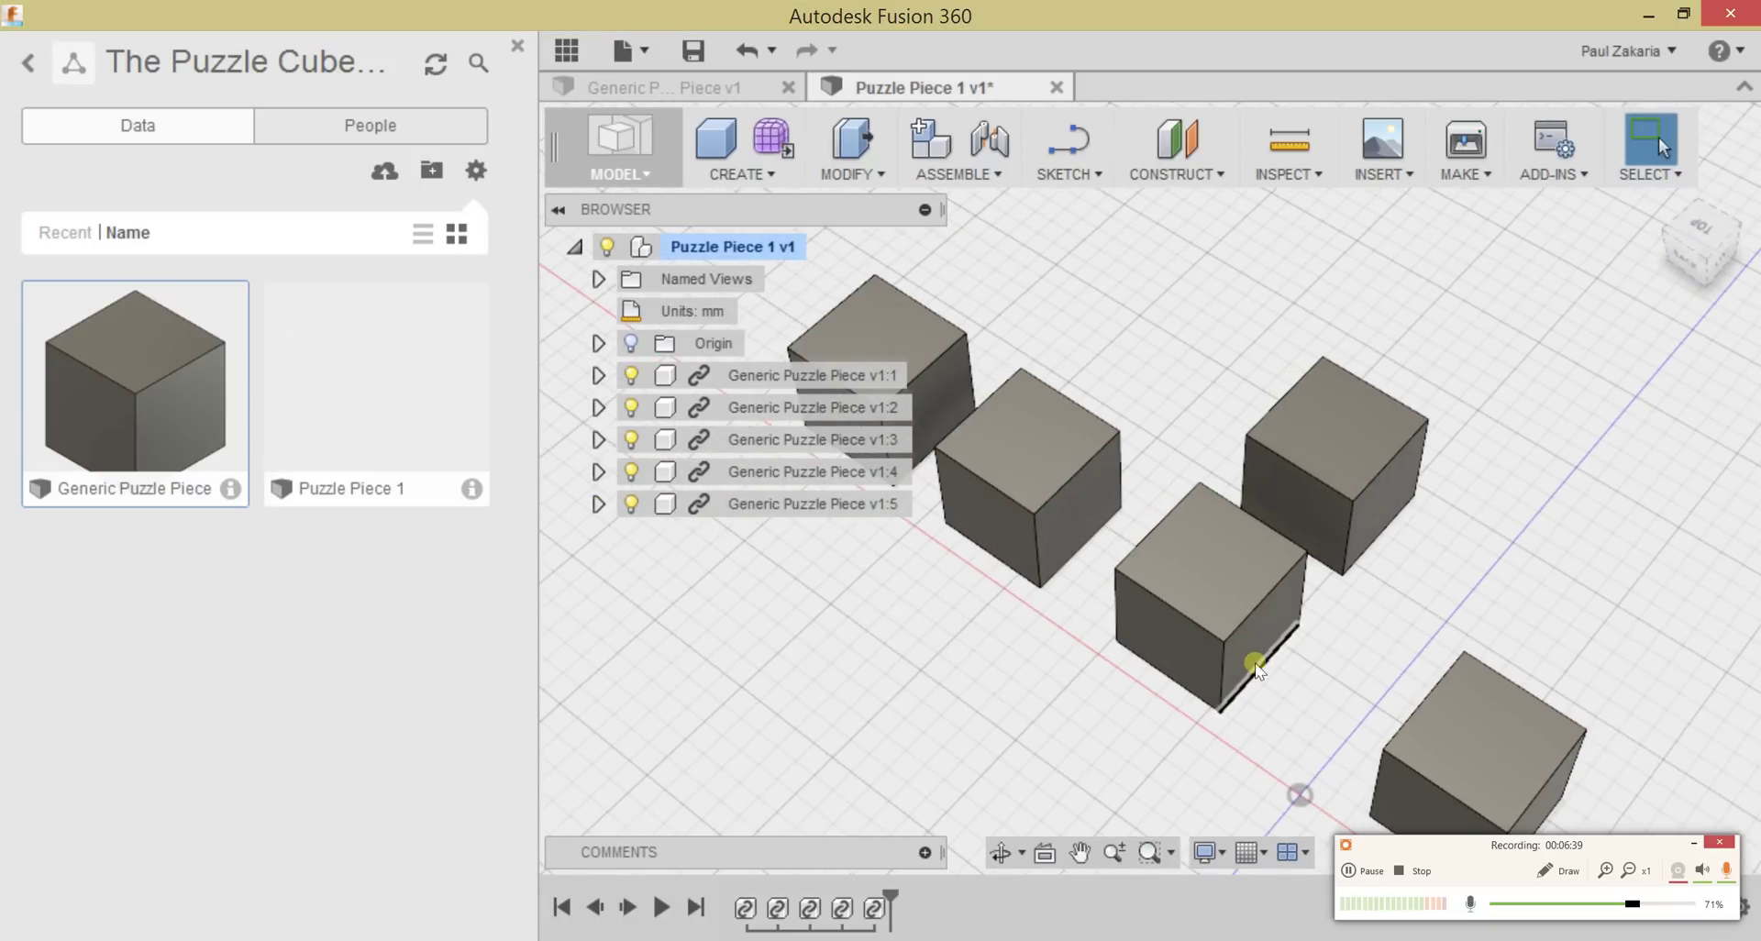
{"action": "mouse_move", "coordinate": [1256, 667]}
{"action": "middle_mouse_down", "text": "shift"}
{"action": "mouse_move", "coordinate": [1293, 629]}
{"action": "mouse_move", "coordinate": [1384, 708]}
{"action": "mouse_move", "coordinate": [1348, 676]}
{"action": "mouse_move", "coordinate": [1265, 666]}
{"action": "middle_mouse_up", "text": "shift"}
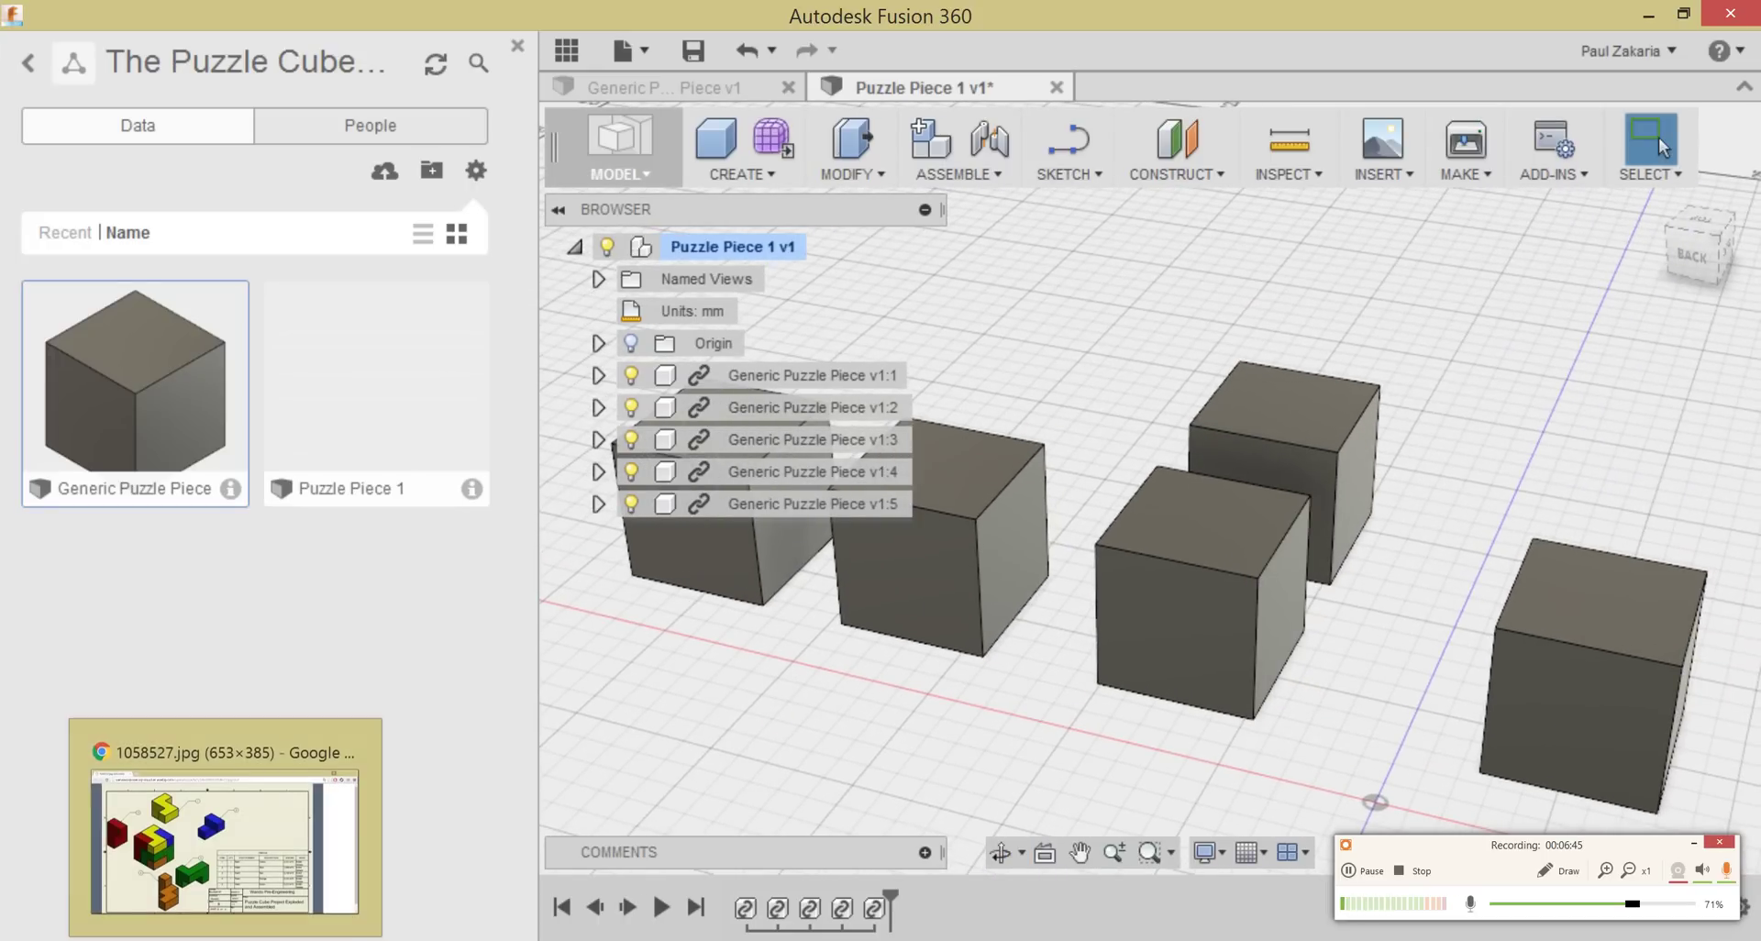
{"action": "left_click", "coordinate": [225, 830]}
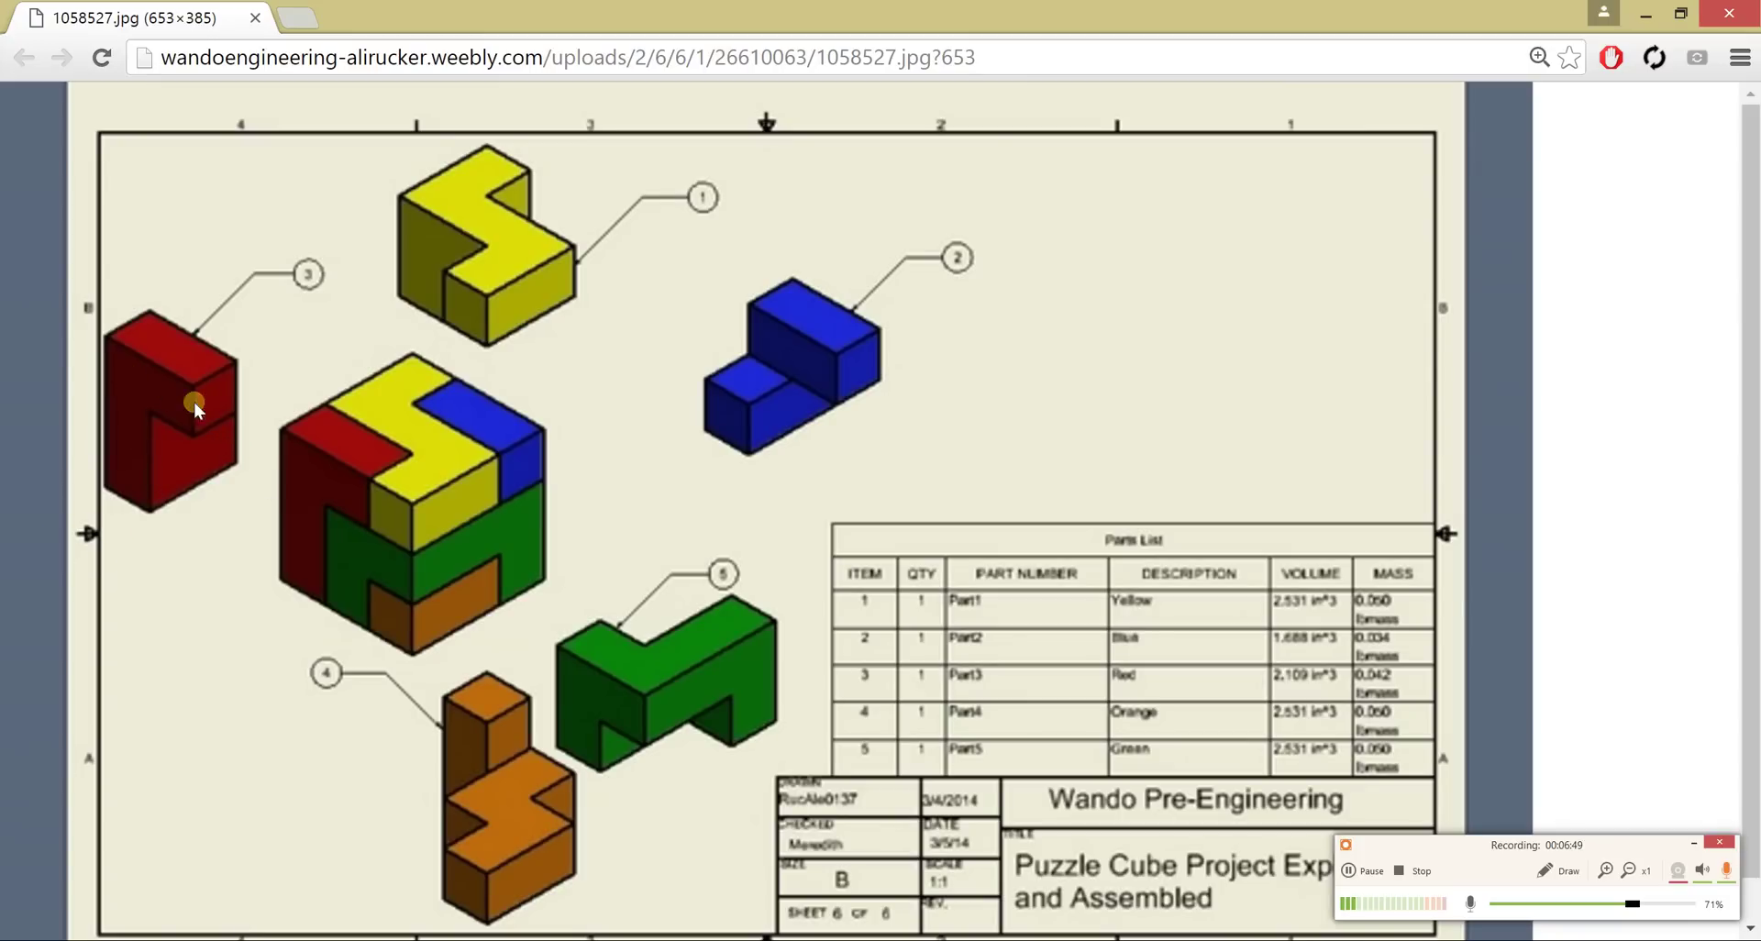
{"action": "left_click", "coordinate": [275, 929]}
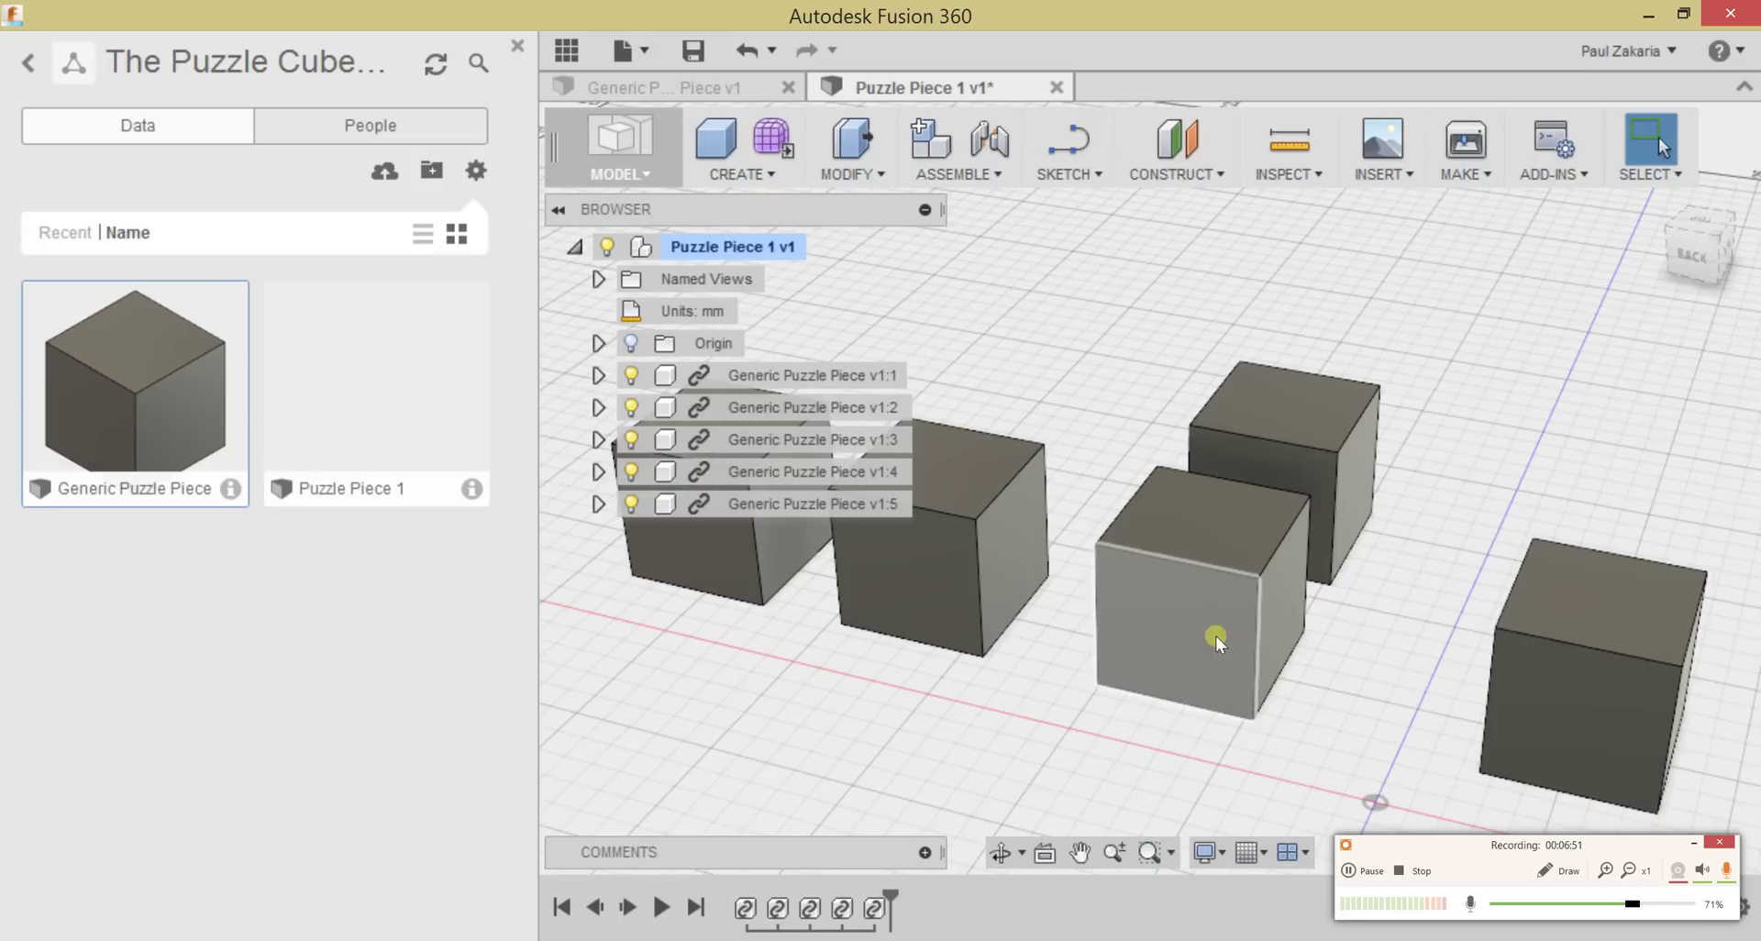
Step: Create a Rigid joint snapping the face centres of two cubes together
{"action": "middle_click_drag", "start_coordinate": [1218, 633], "coordinate": [1036, 677], "text": "shift"}
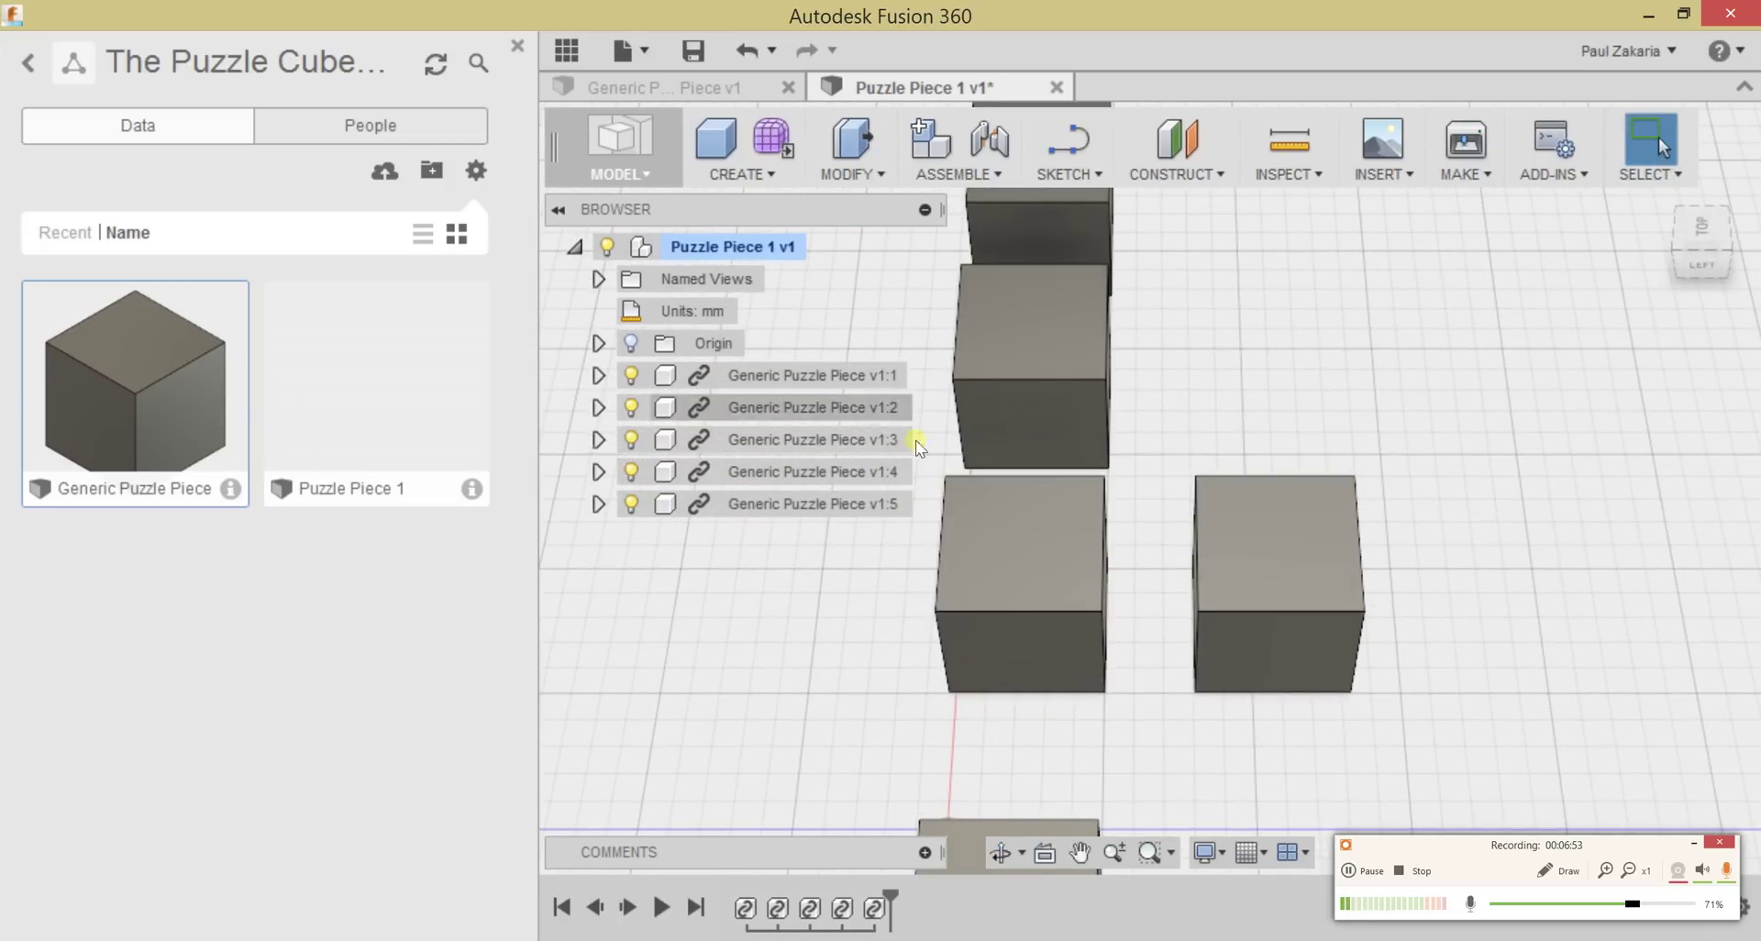
{"action": "left_click", "coordinate": [517, 50]}
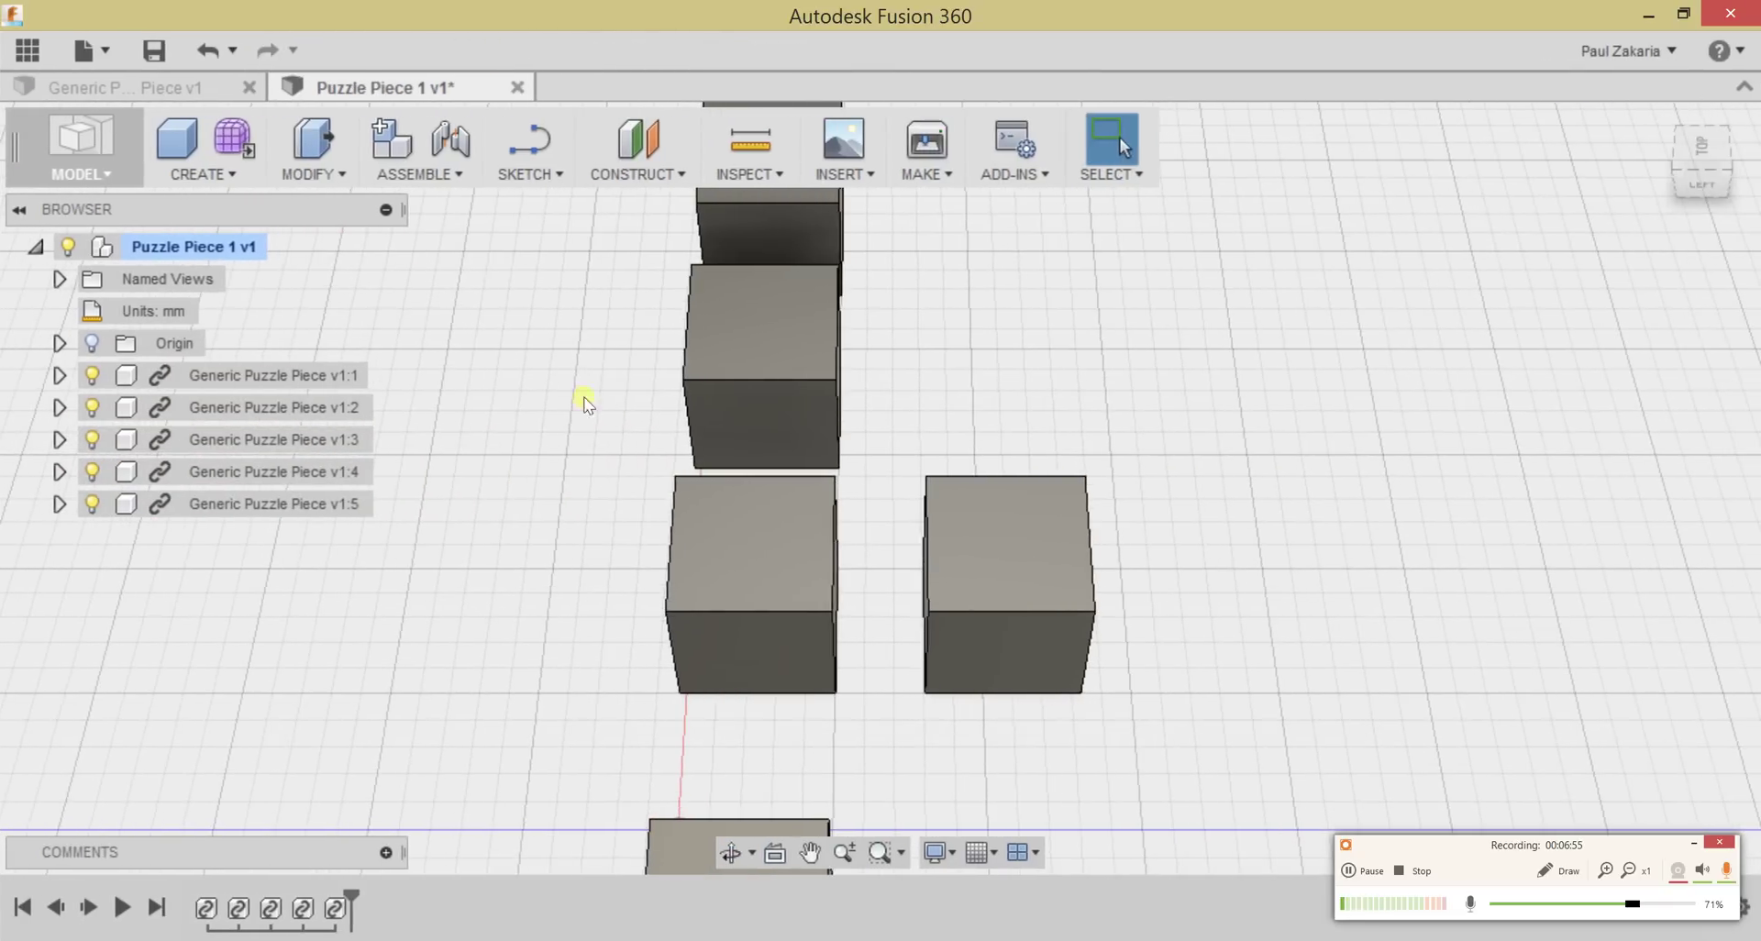
{"action": "middle_click_drag", "start_coordinate": [924, 690], "coordinate": [905, 657], "text": "shift"}
{"action": "middle_click_drag", "start_coordinate": [464, 369], "coordinate": [472, 271], "text": "shift"}
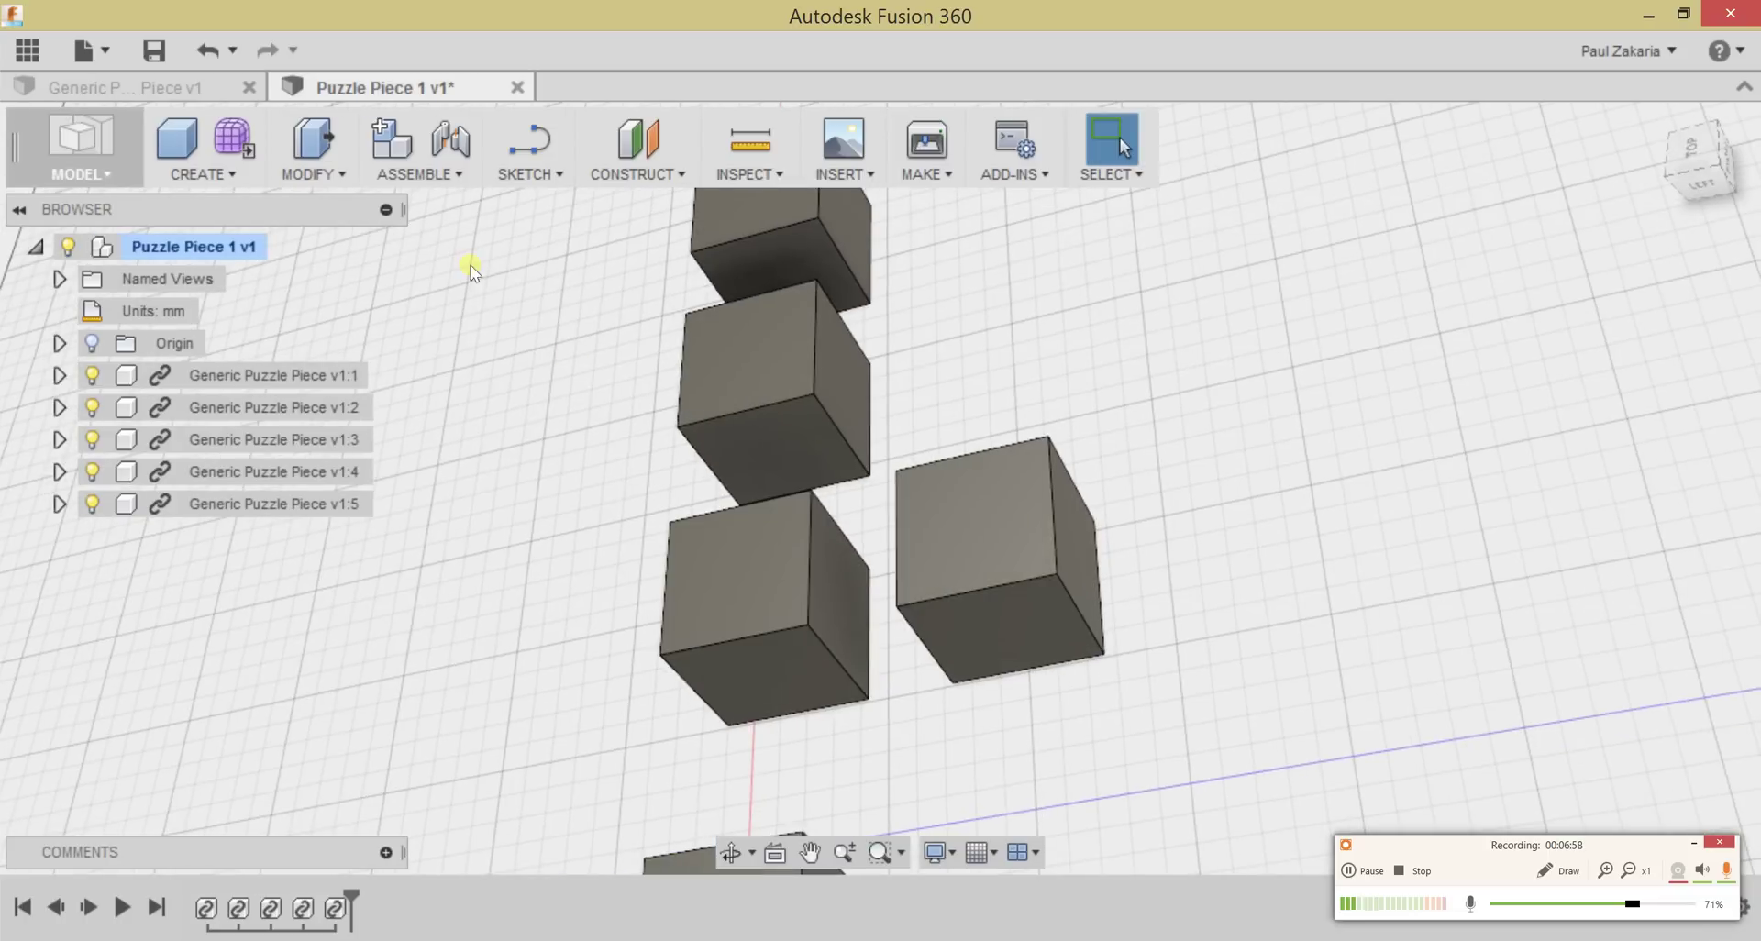
{"action": "left_click", "coordinate": [421, 172]}
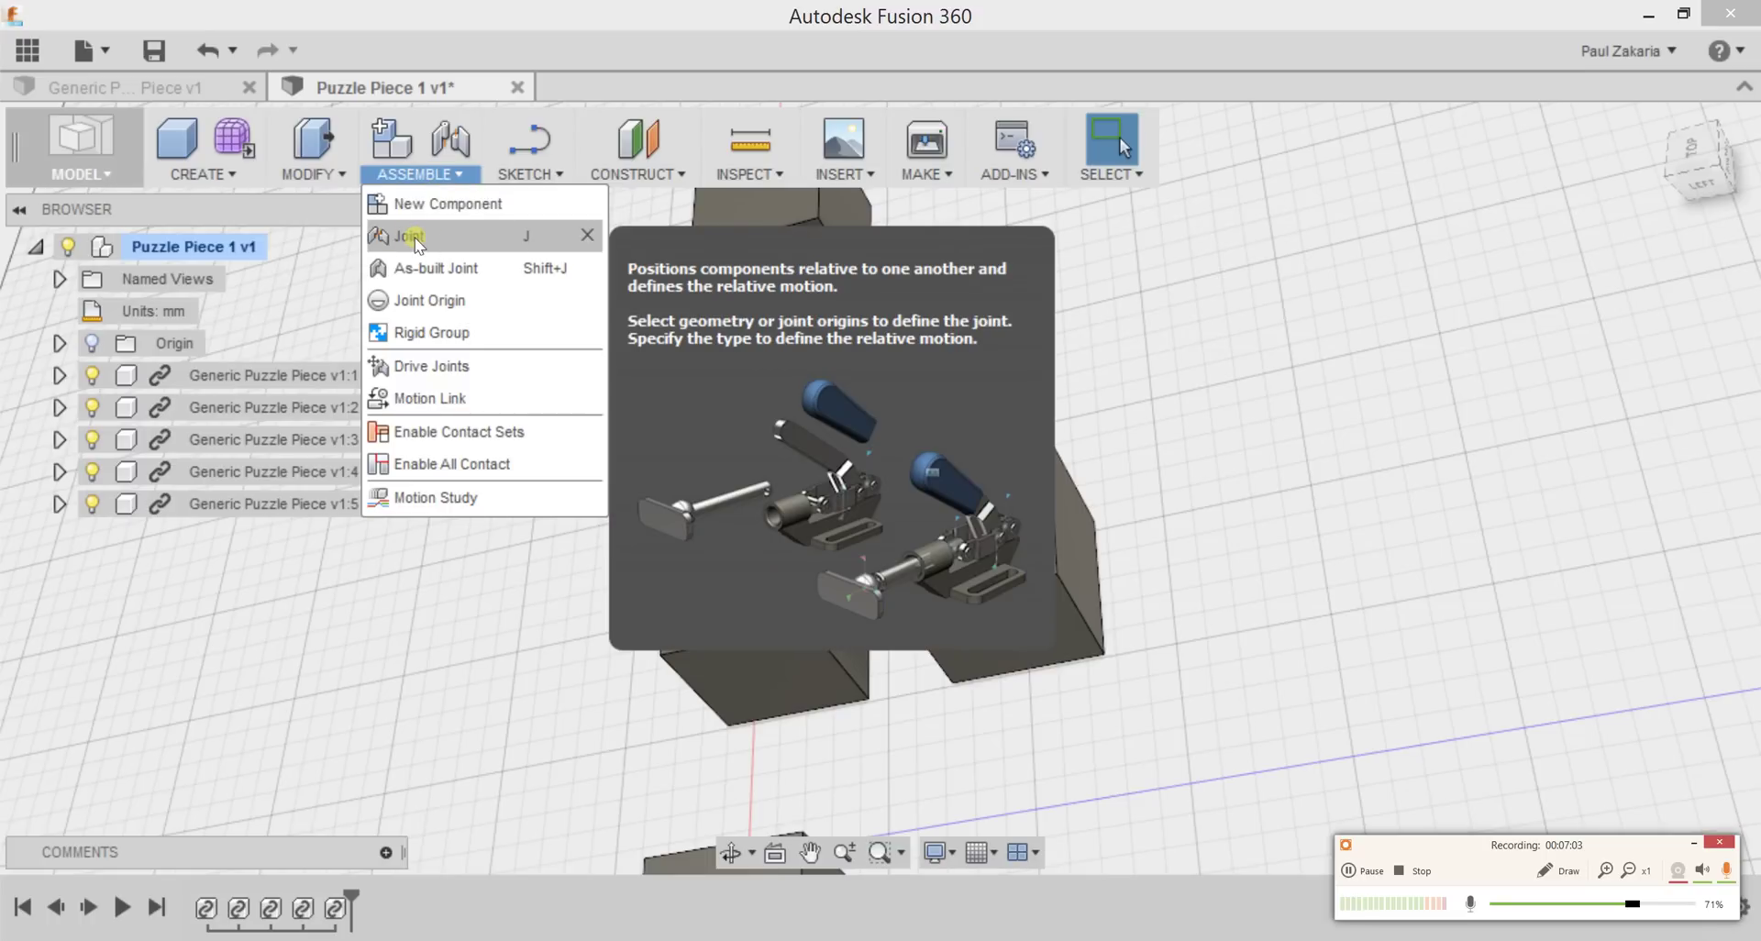
{"action": "left_click", "coordinate": [414, 240]}
{"action": "middle_click_drag", "start_coordinate": [930, 633], "coordinate": [927, 711], "text": "shift"}
{"action": "scroll", "coordinate": [876, 700], "scroll_direction": "up", "scroll_amount": 3}
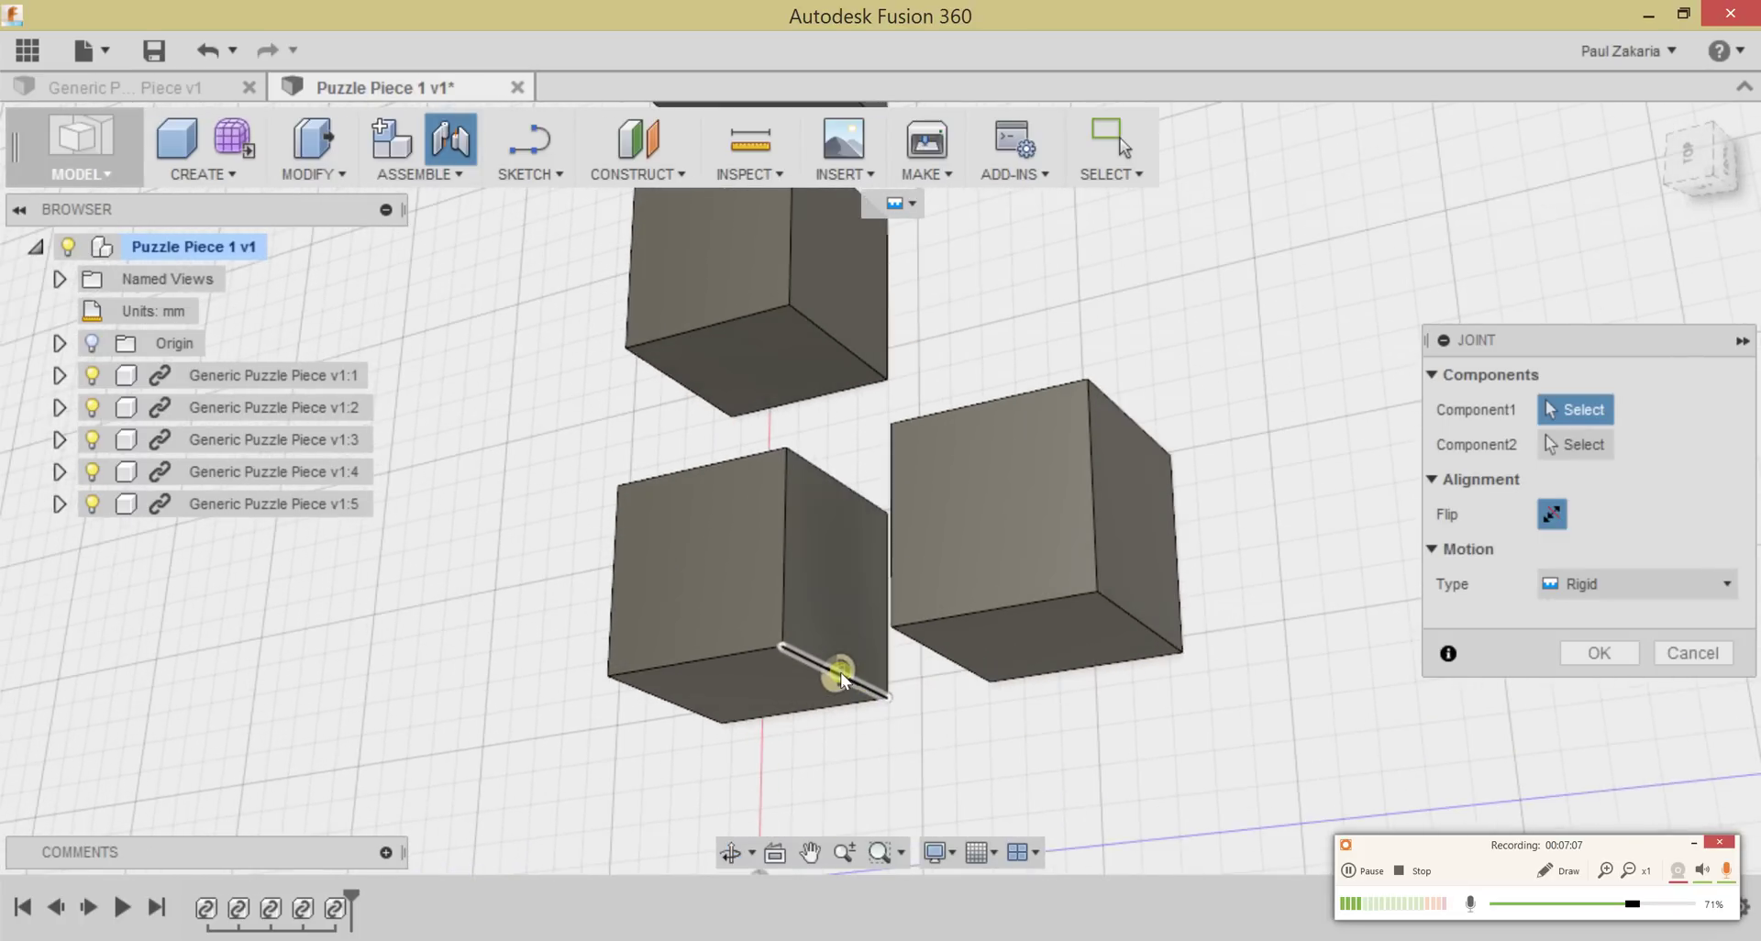
{"action": "left_click", "coordinate": [838, 581]}
{"action": "middle_click_drag", "start_coordinate": [927, 728], "coordinate": [1075, 724], "text": "shift"}
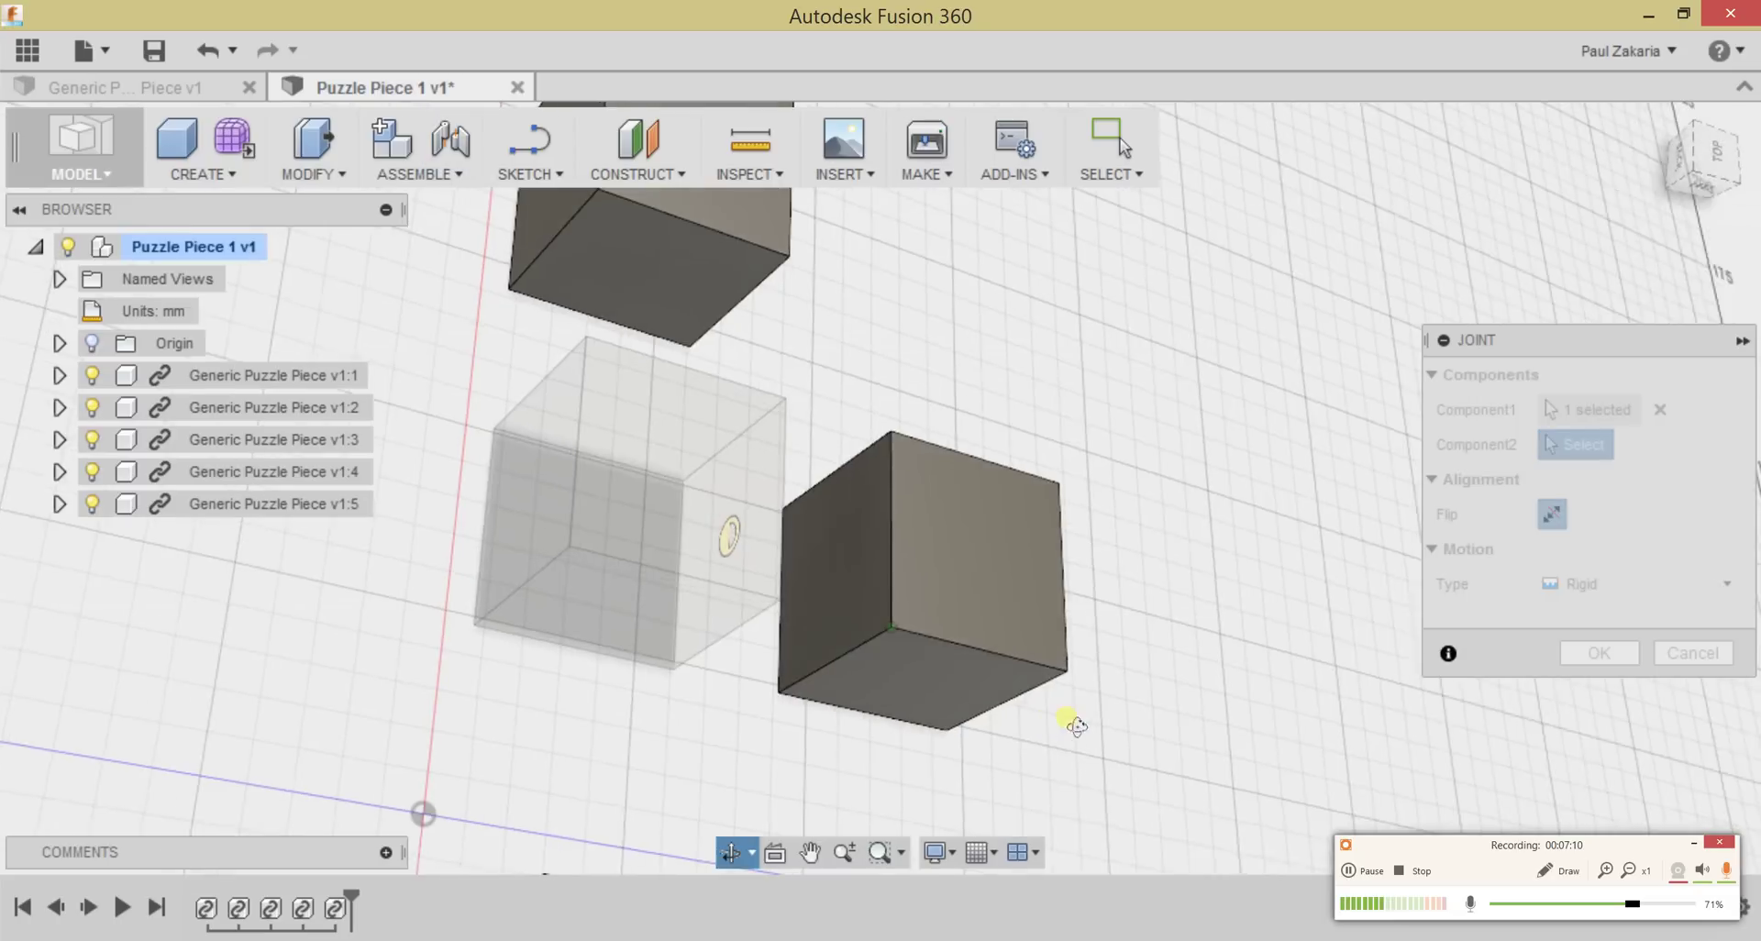
{"action": "left_click", "coordinate": [839, 559]}
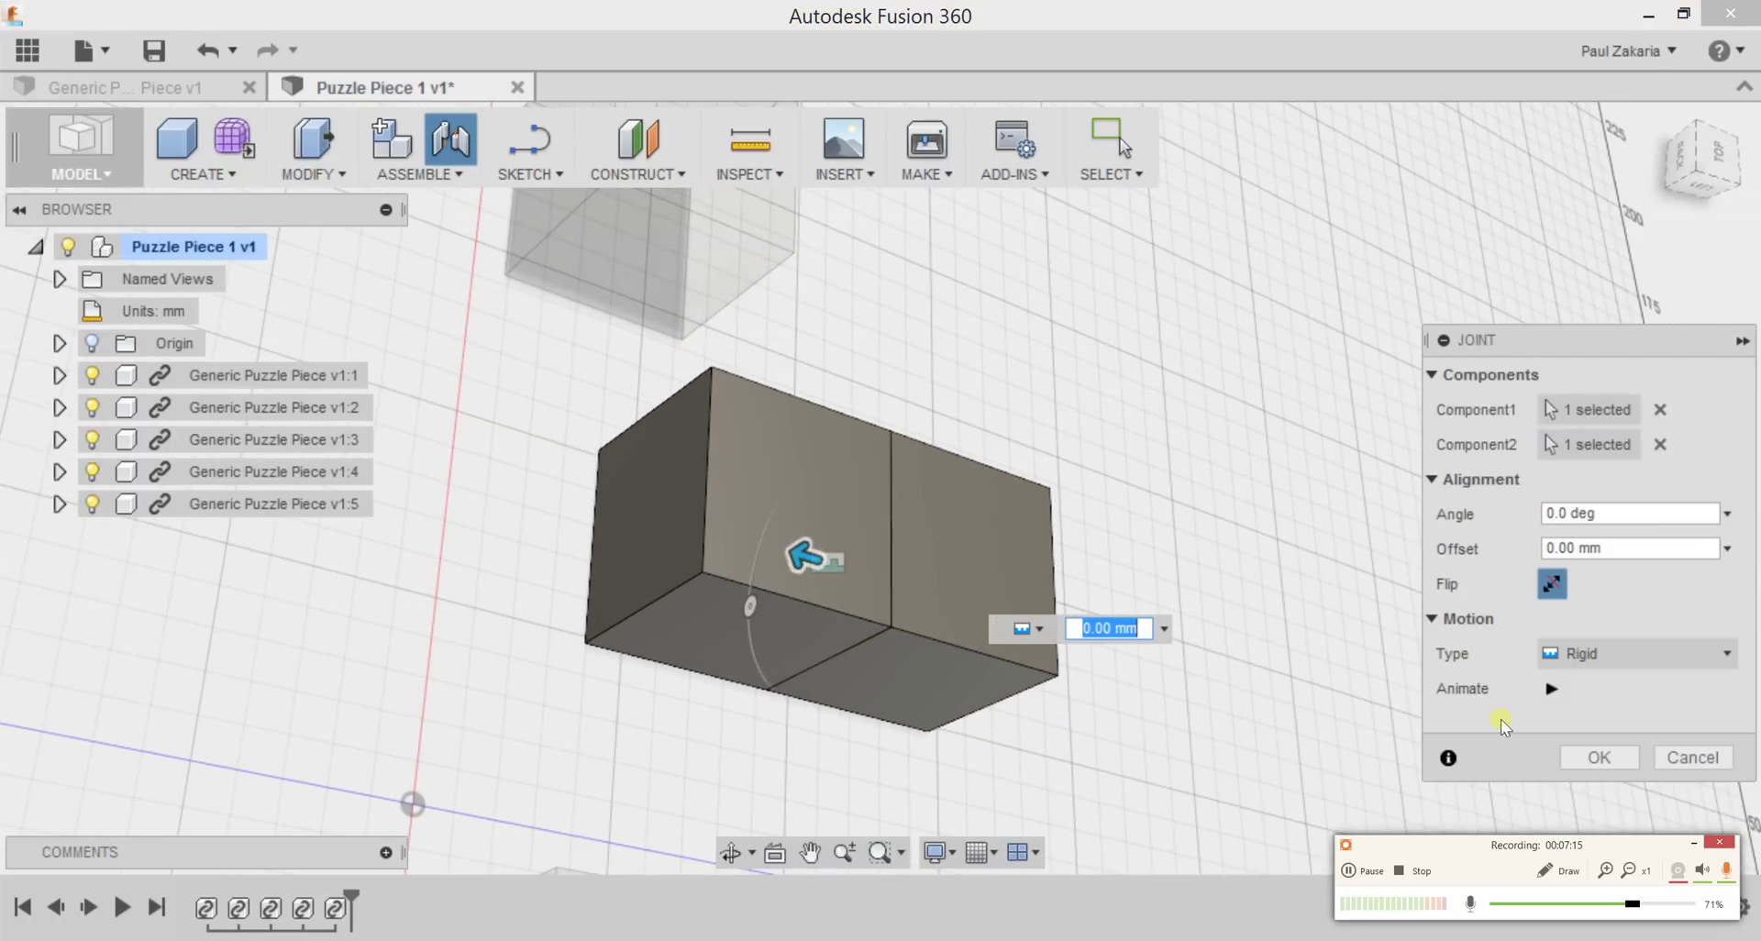
{"action": "left_click", "coordinate": [1611, 761]}
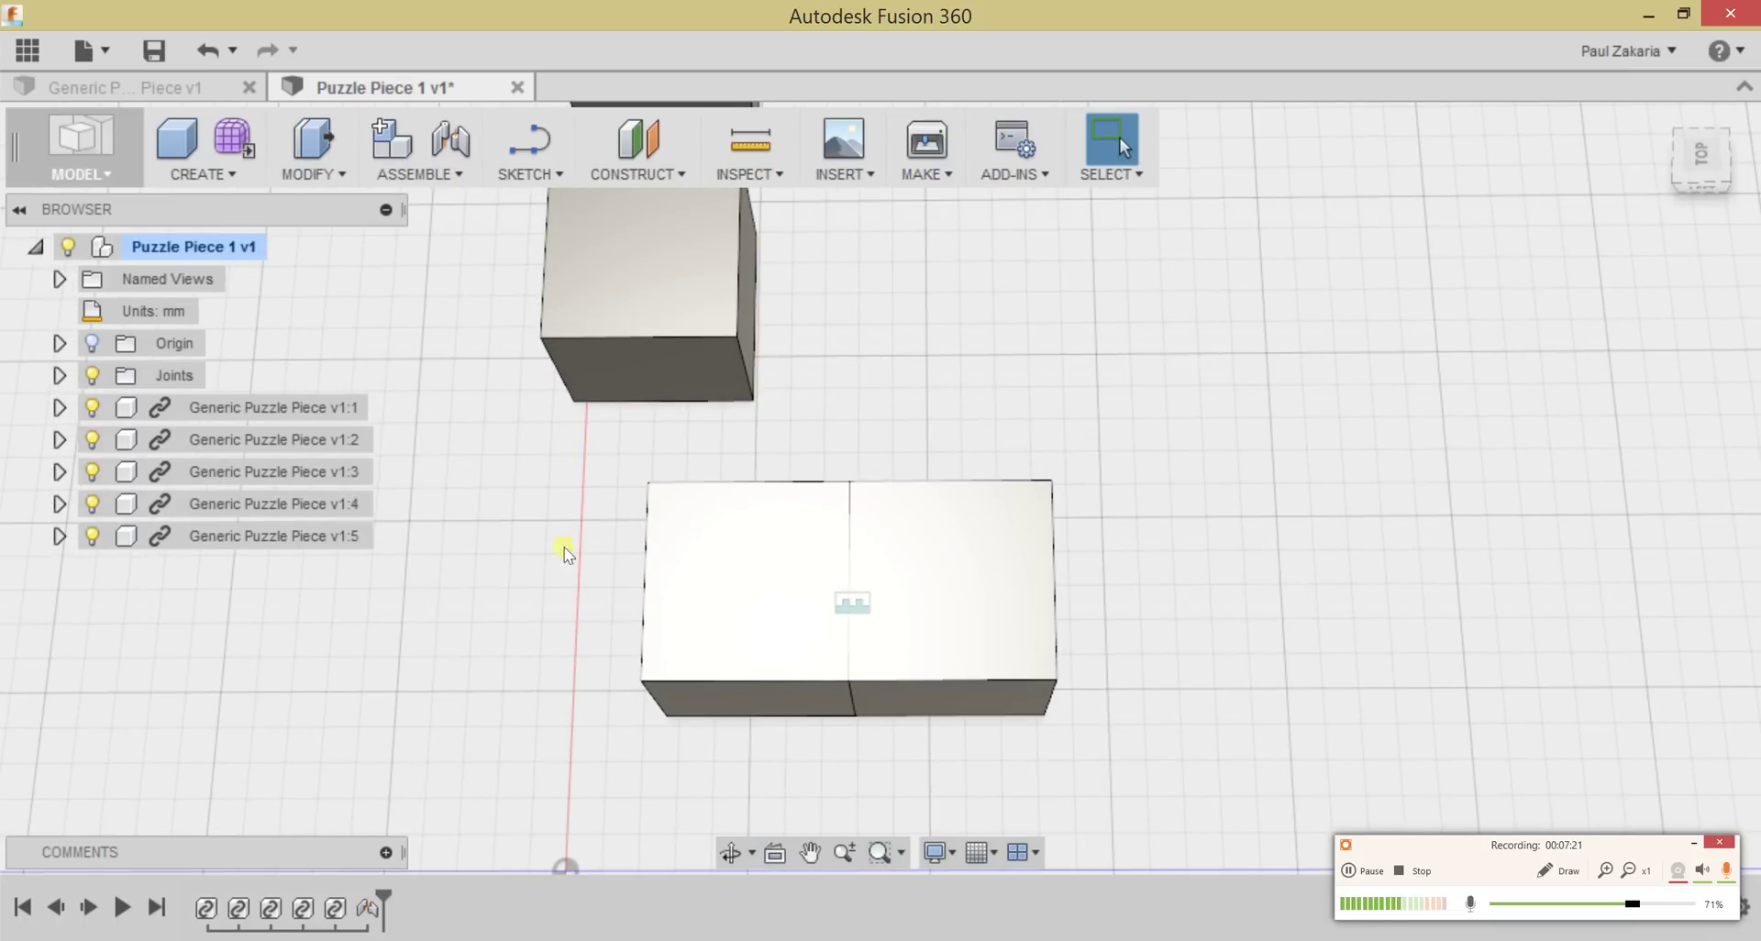
Step: Rigidly join a cube onto the base block's top face
{"action": "key", "text": "j"}
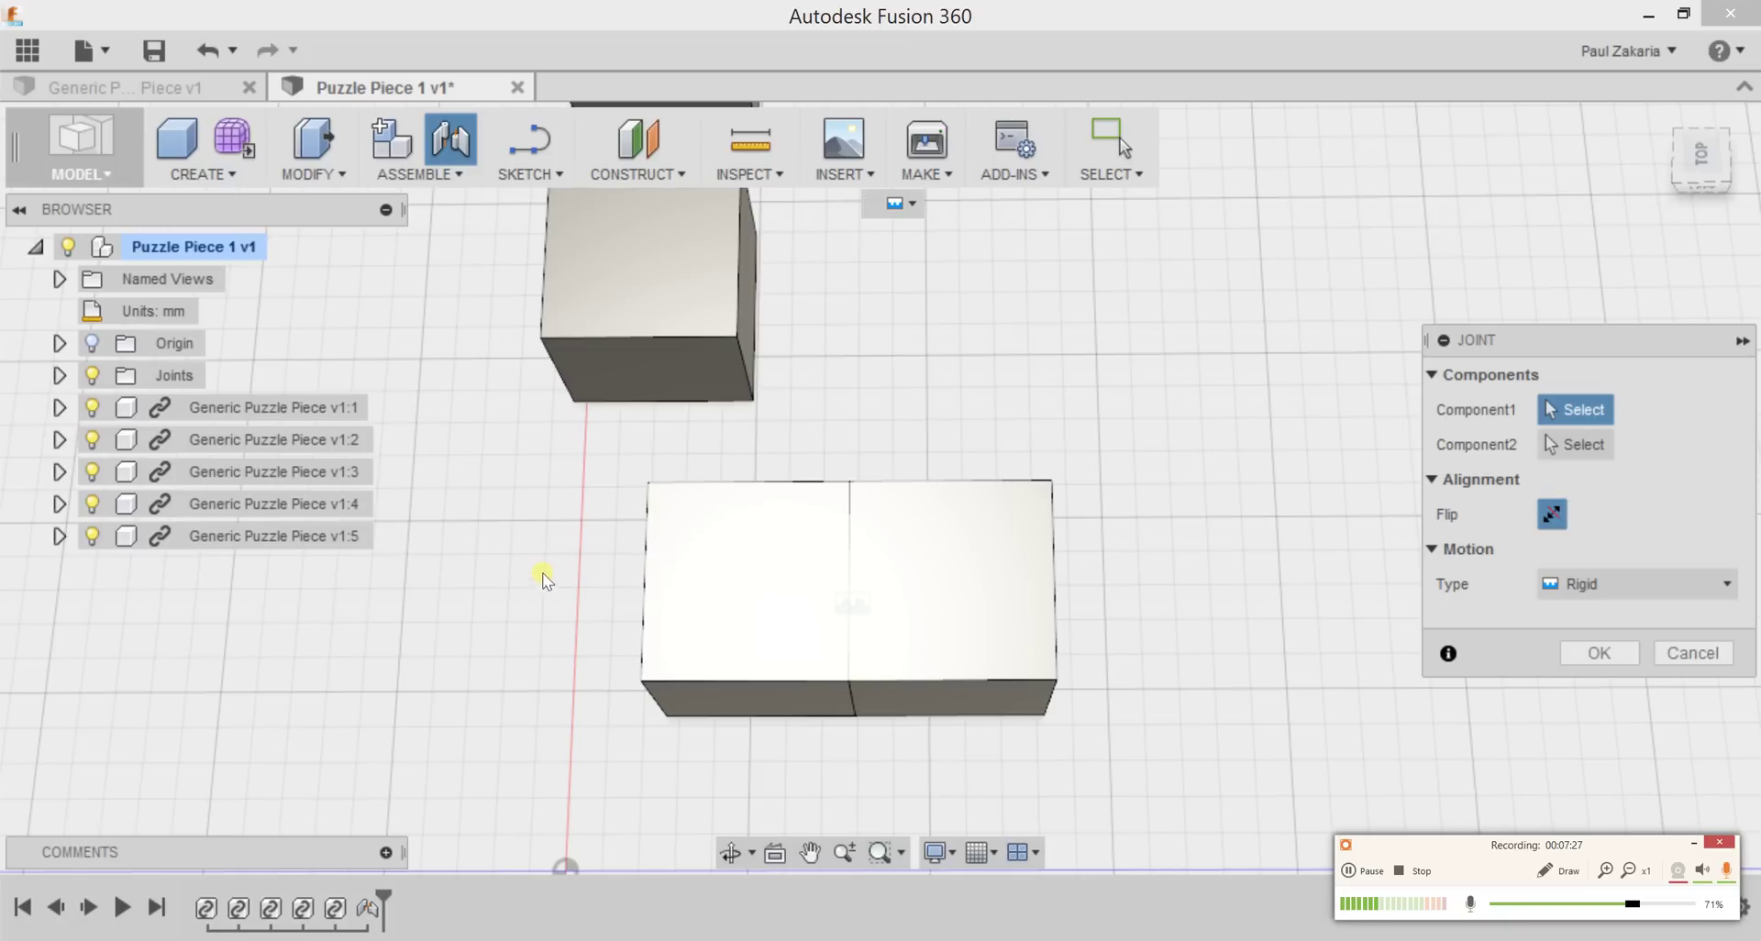
{"action": "mouse_move", "coordinate": [543, 578]}
{"action": "middle_mouse_down", "text": "shift"}
{"action": "mouse_move", "coordinate": [550, 637]}
{"action": "mouse_move", "coordinate": [562, 598]}
{"action": "middle_mouse_up", "text": "shift"}
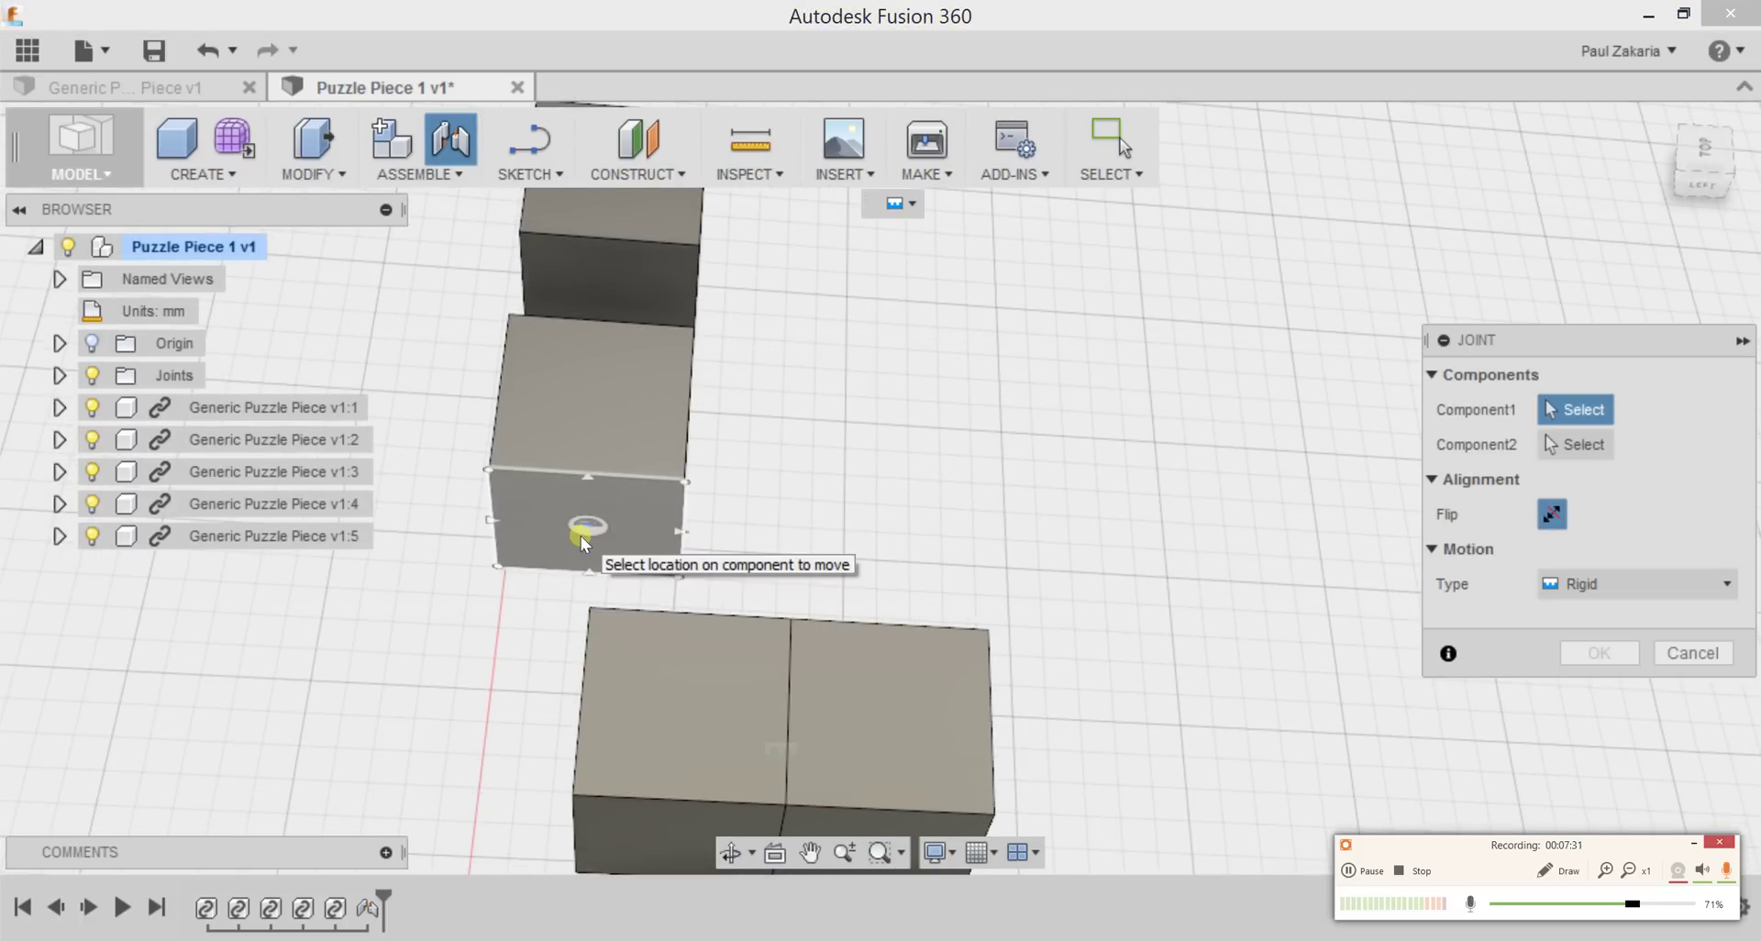
{"action": "left_click", "coordinate": [580, 535]}
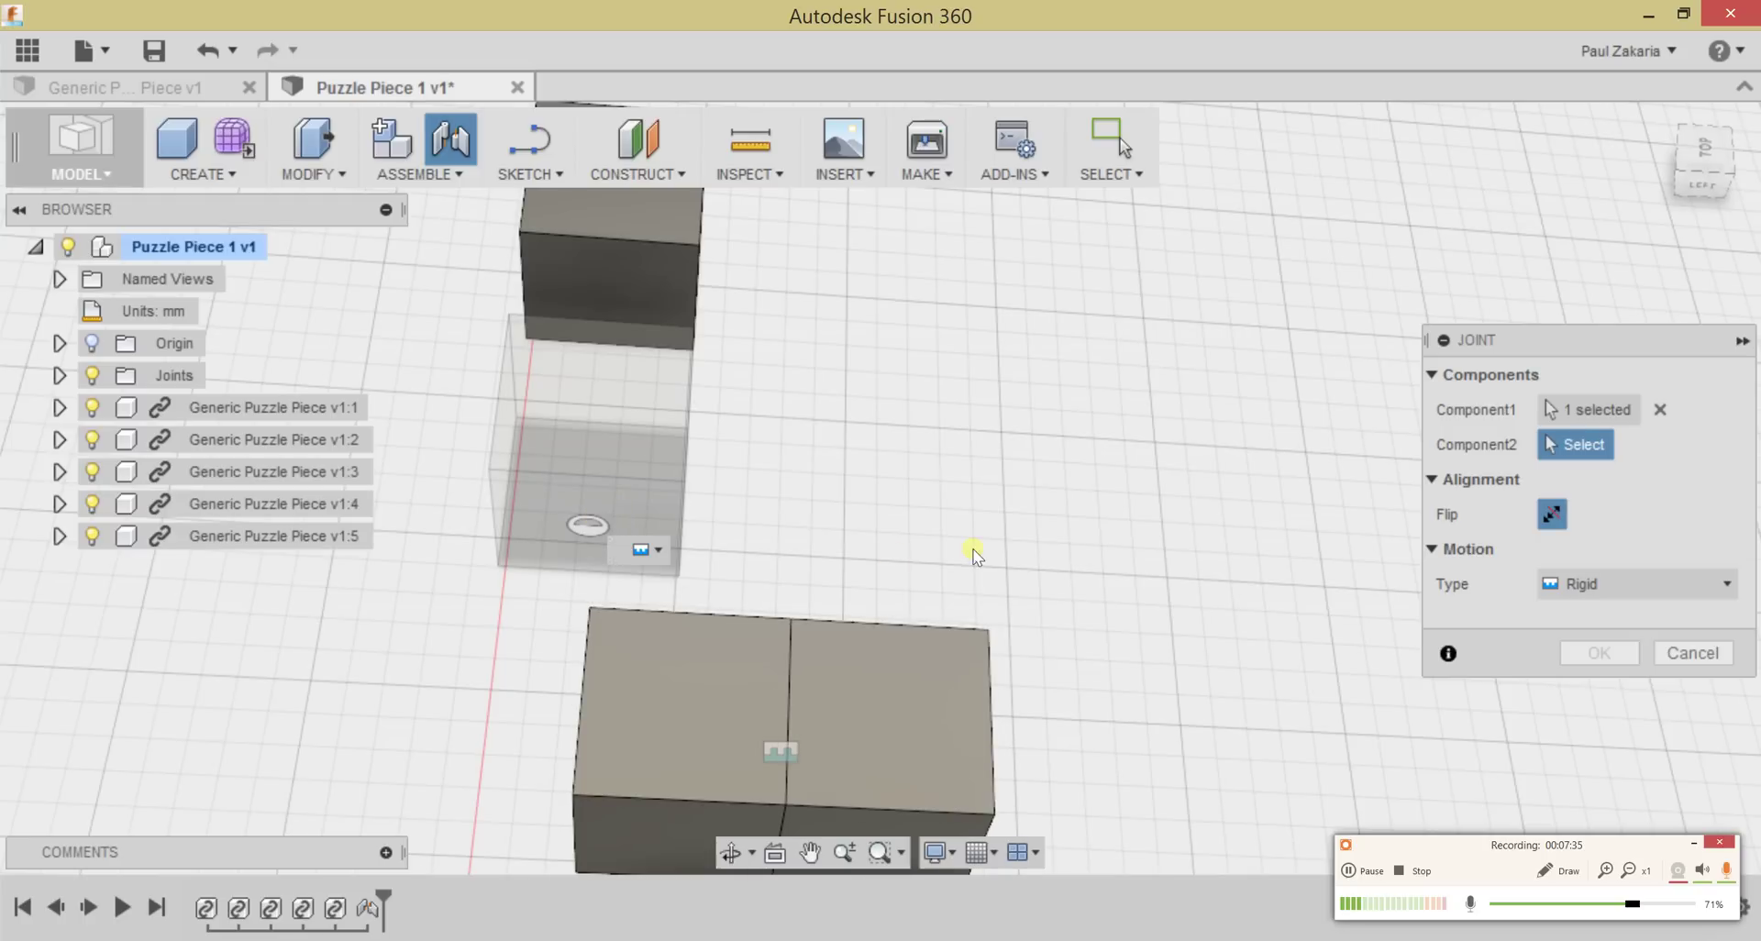
{"action": "middle_click_drag", "start_coordinate": [974, 554], "coordinate": [1156, 830], "text": "shift"}
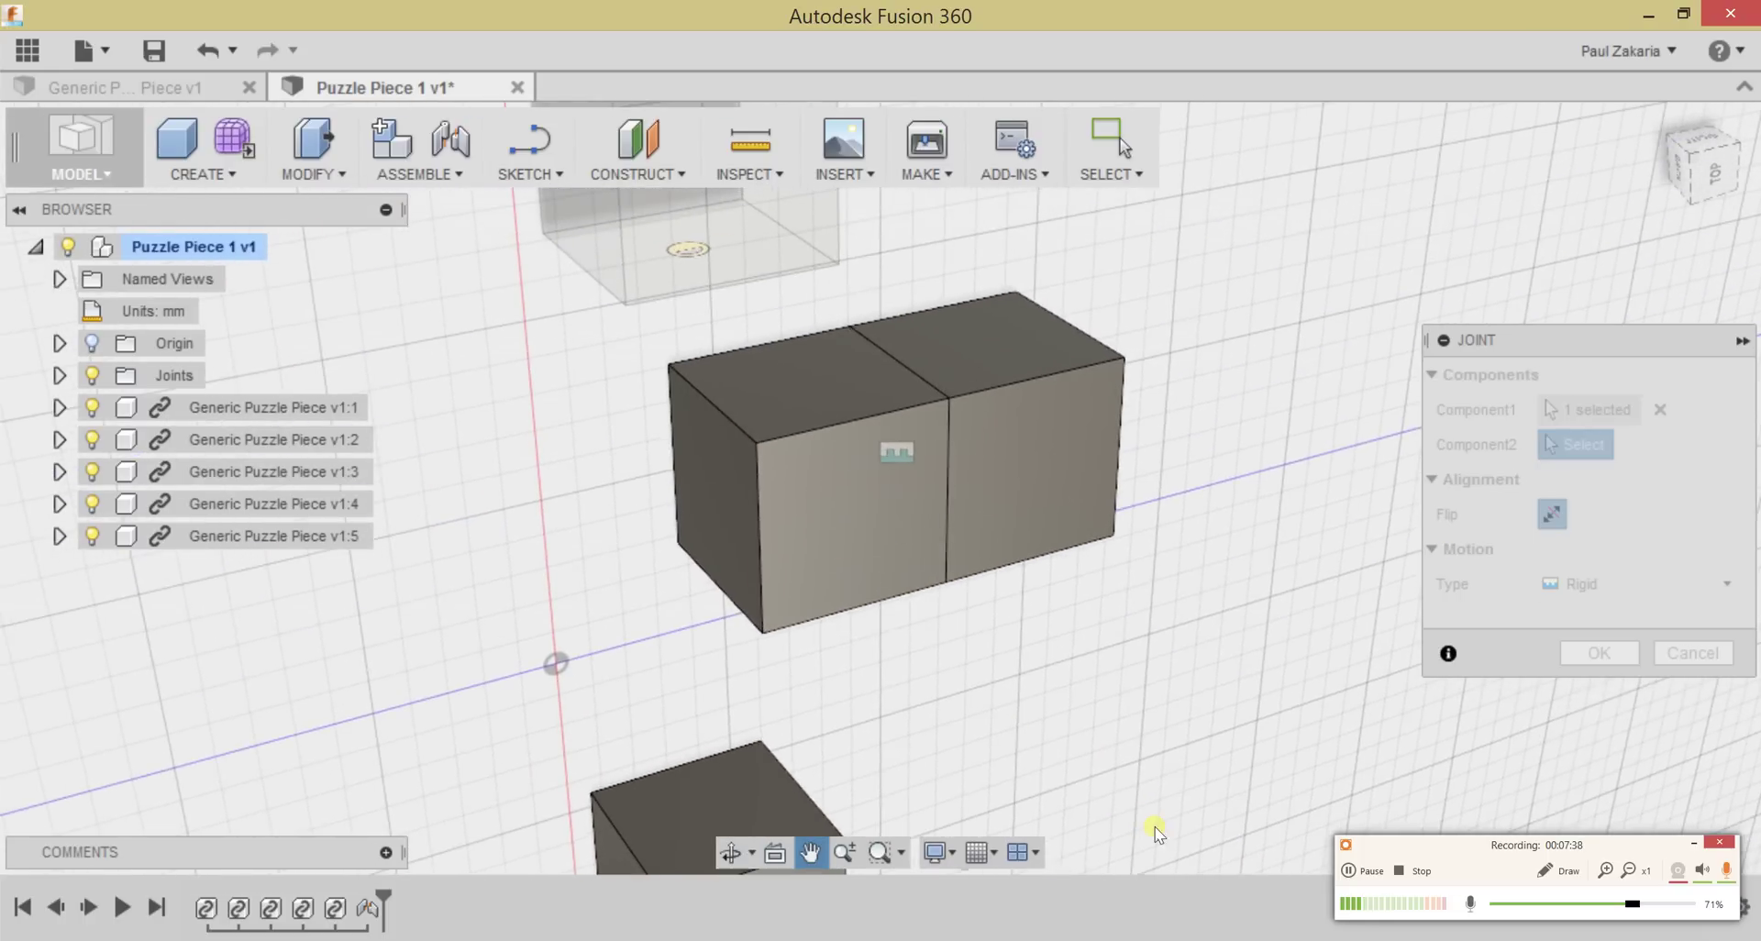
{"action": "left_click", "coordinate": [811, 389]}
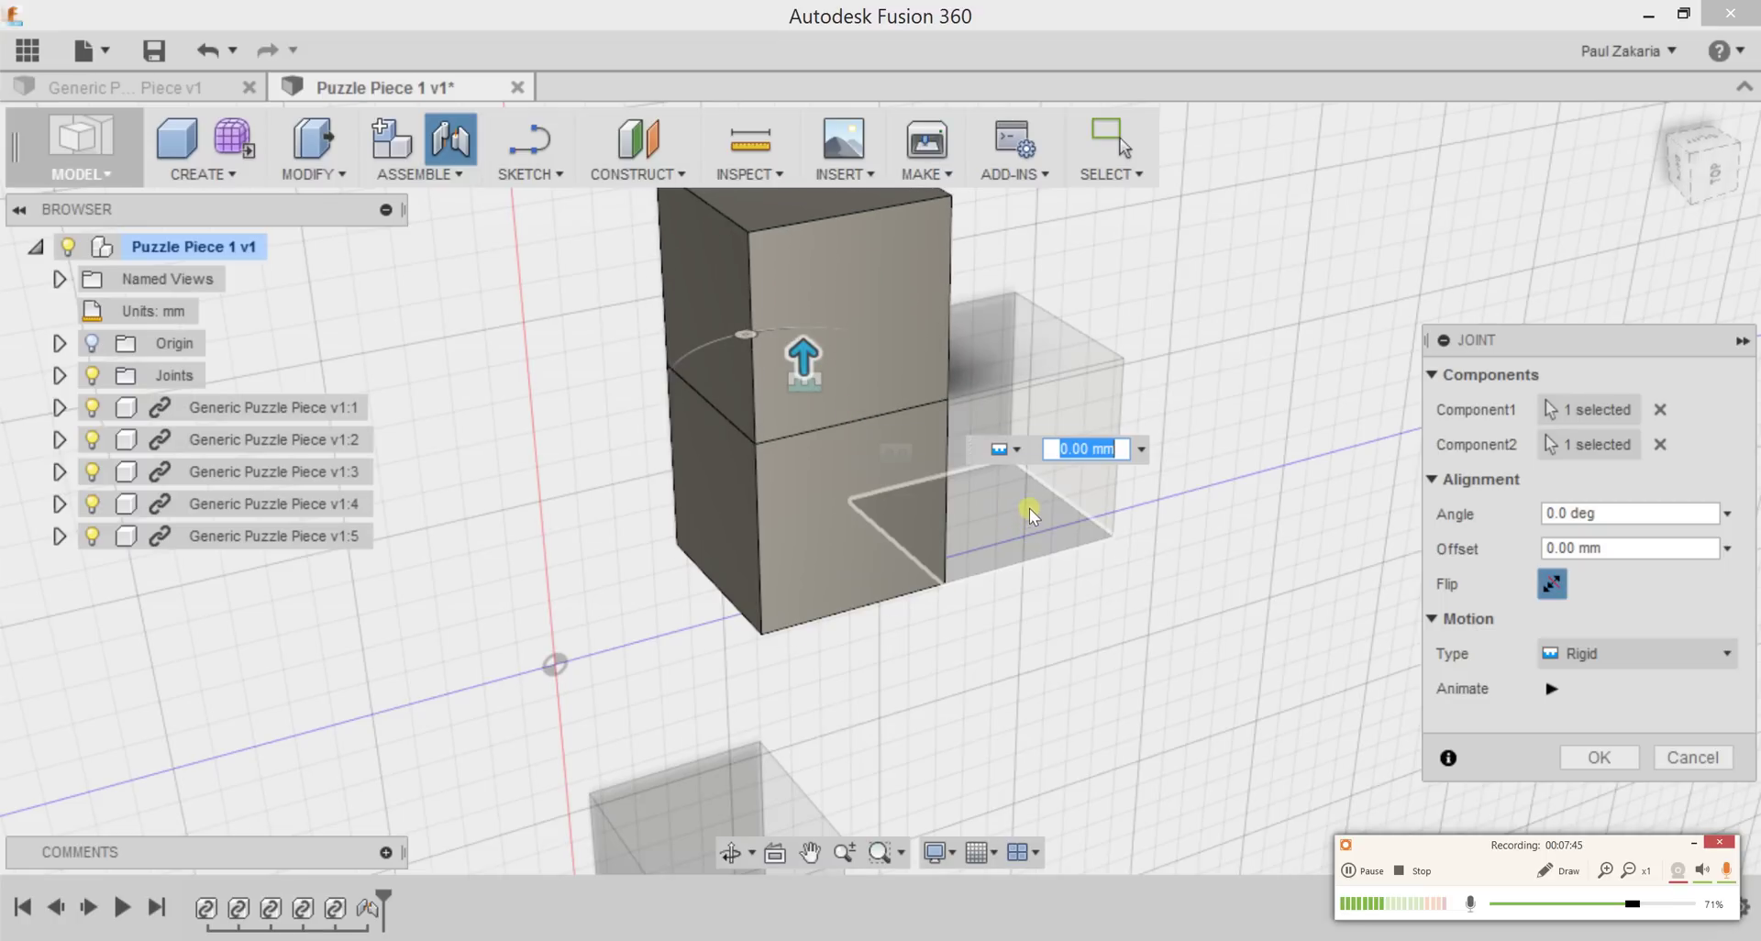
{"action": "key", "text": "Return"}
Step: Rigidly join the next cube's bottom face onto the stack's top face
{"action": "key", "text": "j"}
{"action": "scroll", "coordinate": [887, 472], "scroll_direction": "down", "scroll_amount": 1}
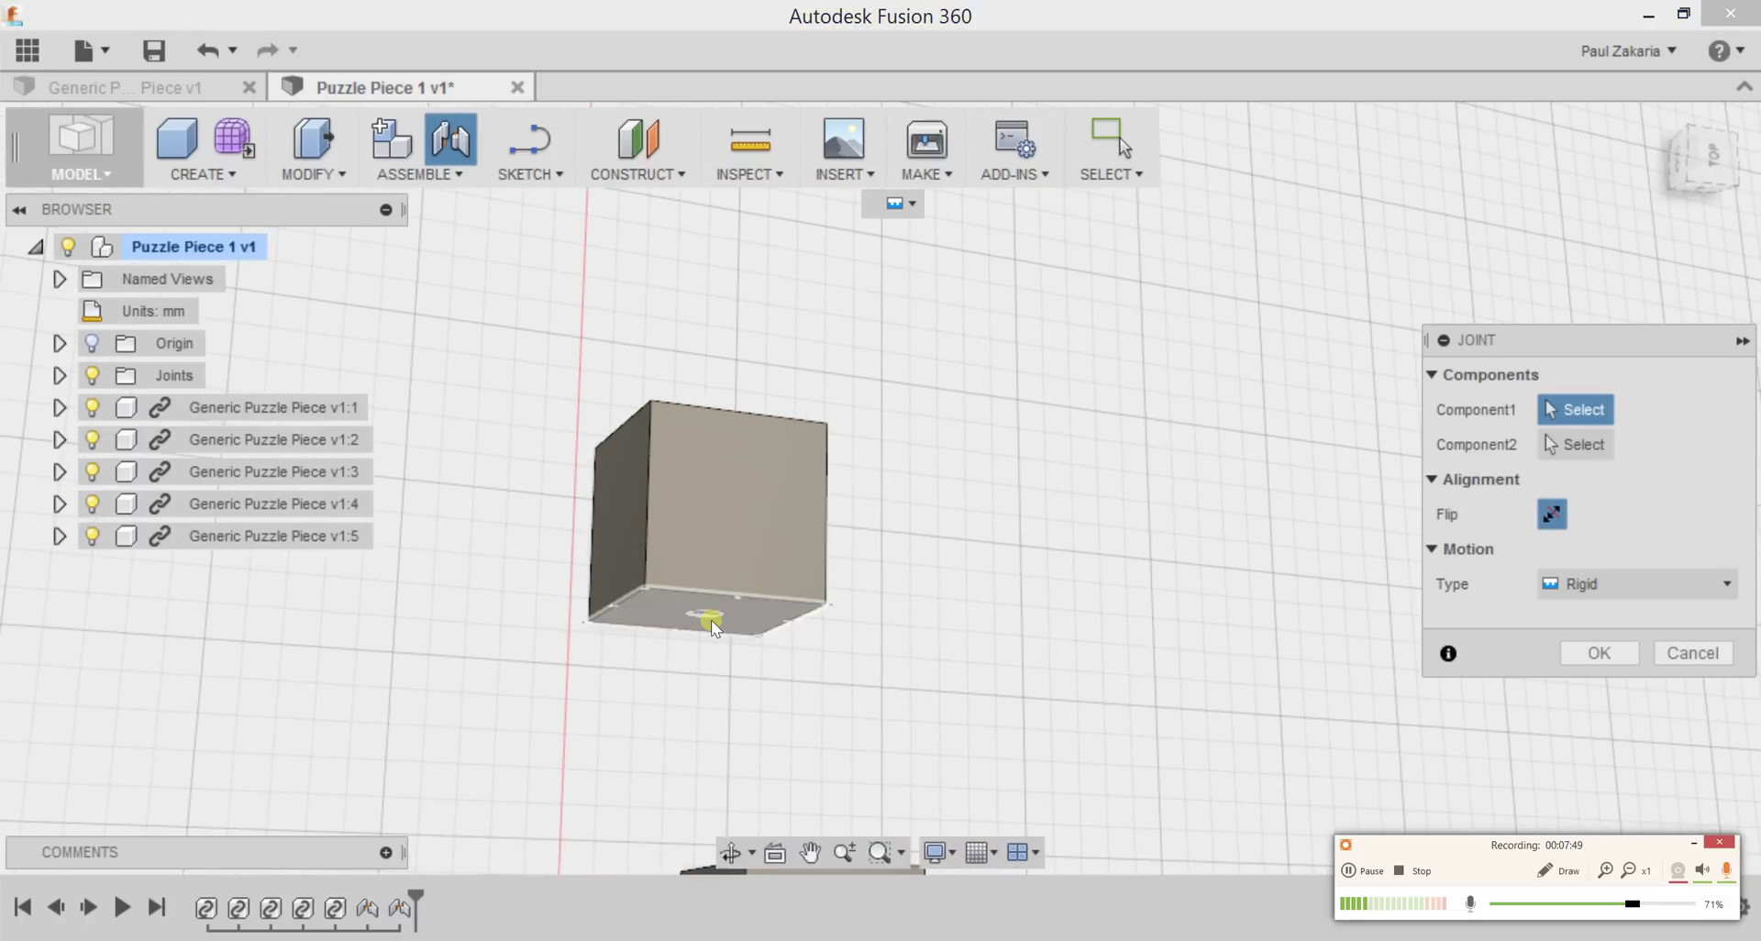
{"action": "left_click", "coordinate": [713, 627]}
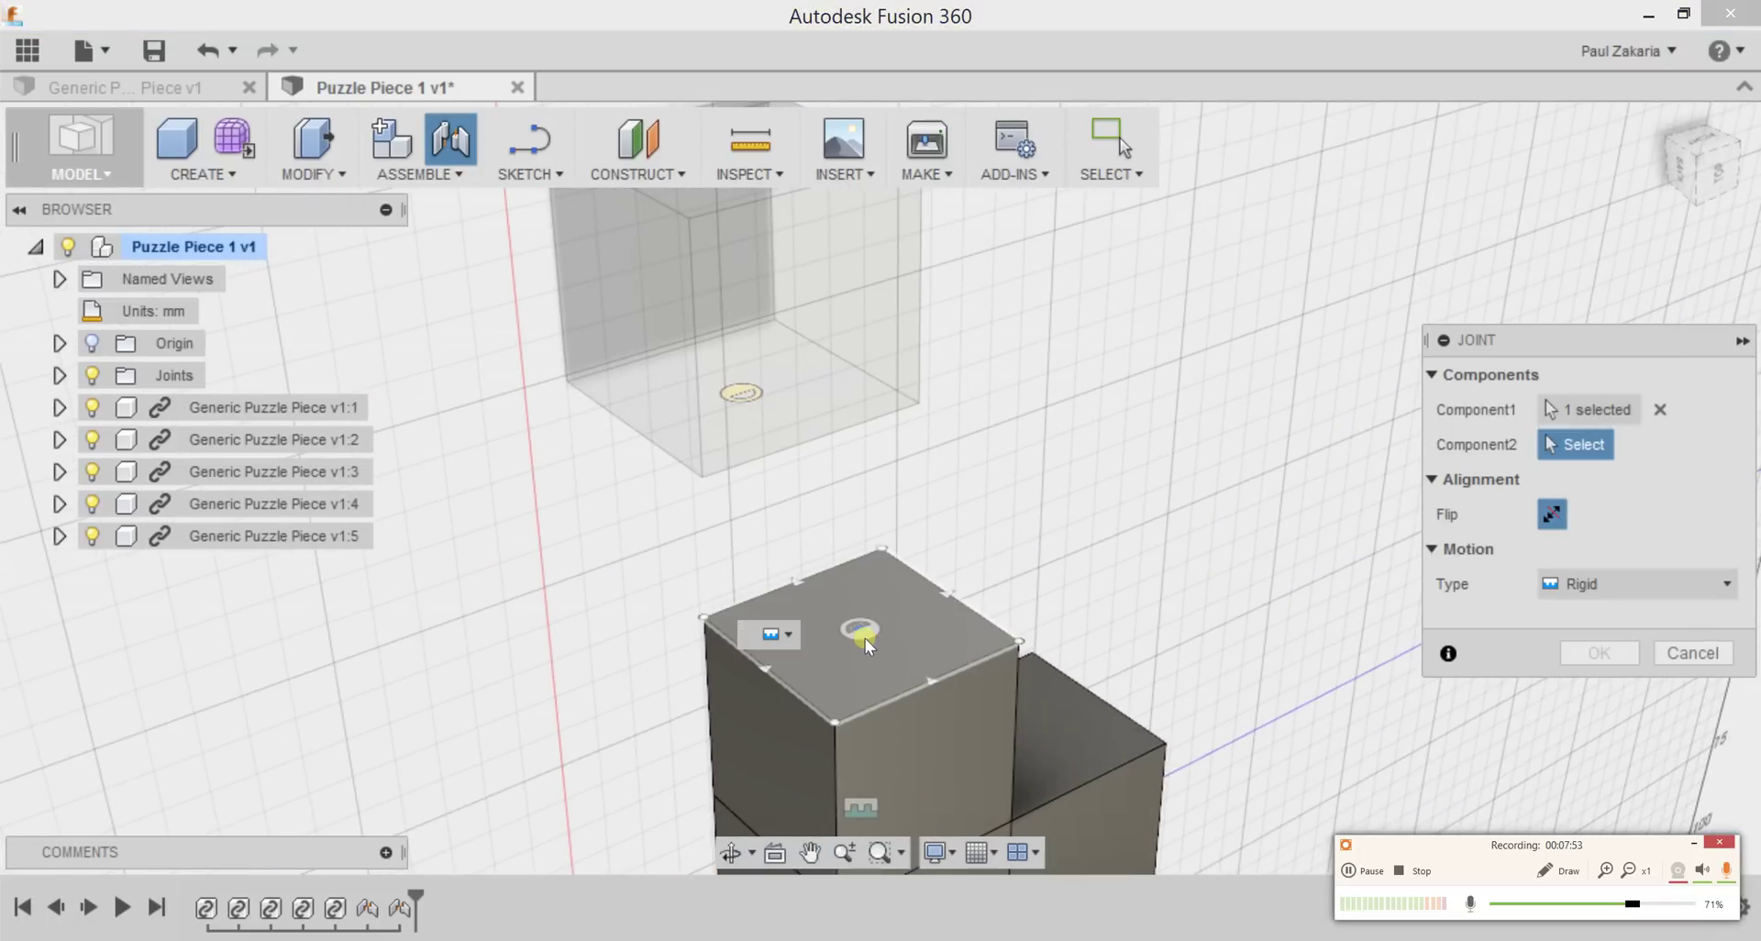
{"action": "left_click", "coordinate": [864, 634]}
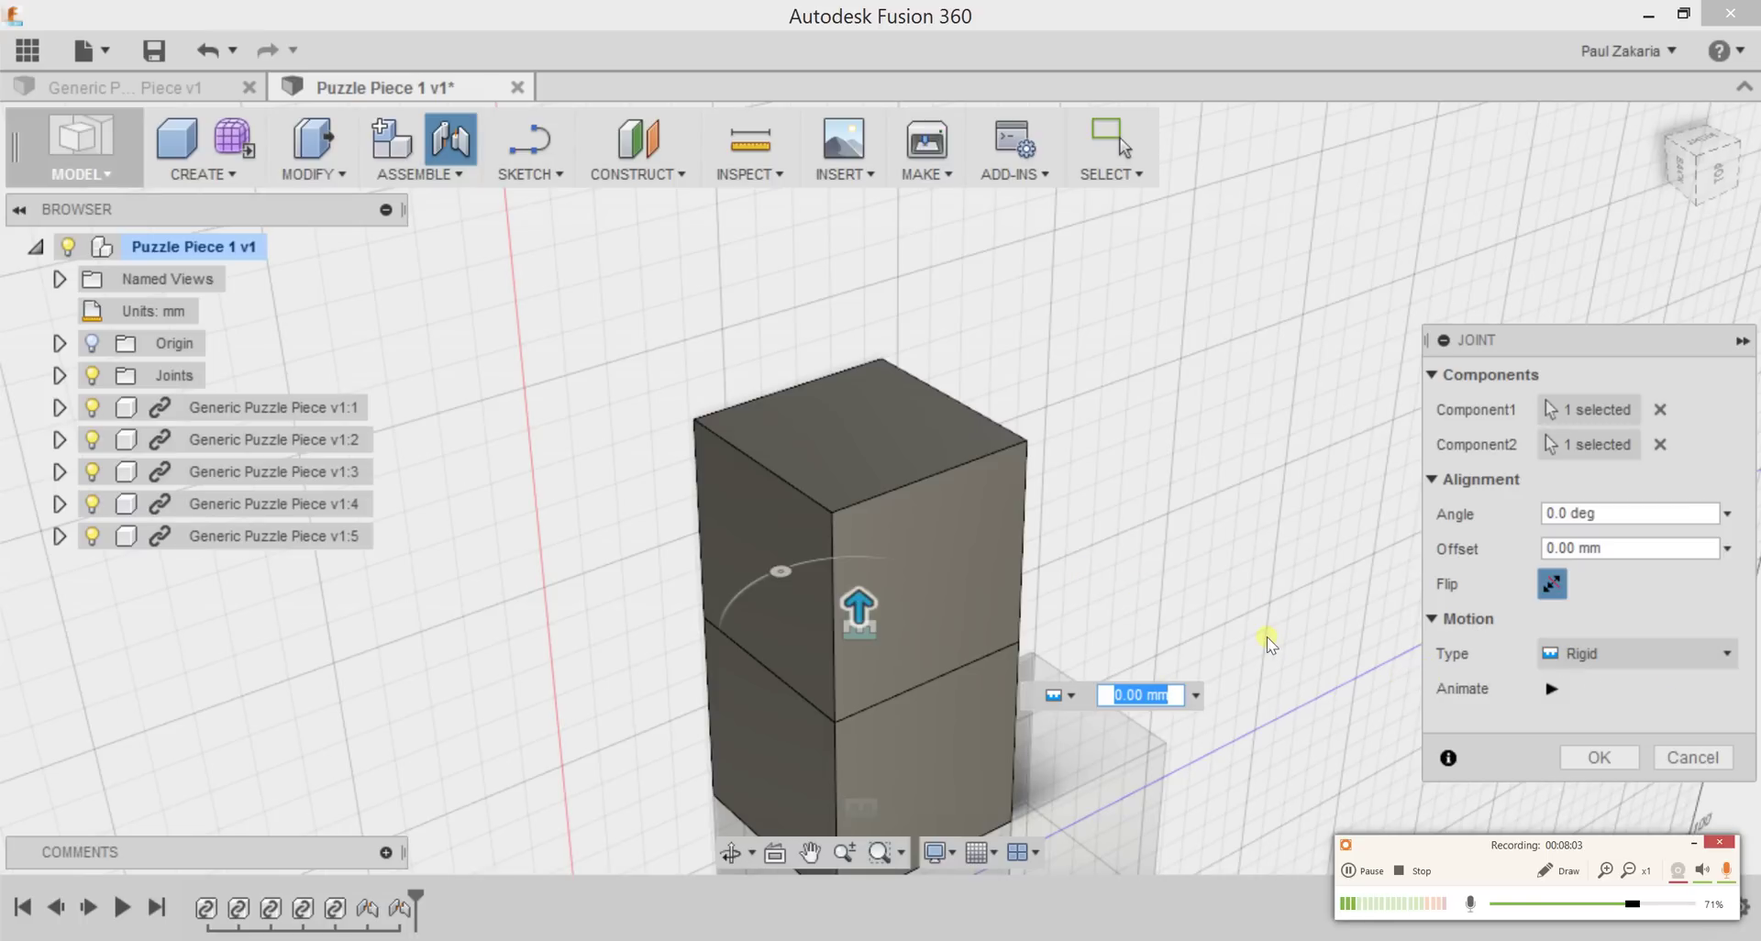
{"action": "key", "text": "Return"}
Step: Rigidly attach the last loose cube to the stack, completing the five-cube piece
{"action": "scroll", "coordinate": [1201, 591], "scroll_direction": "down", "scroll_amount": 2}
{"action": "middle_click_drag", "start_coordinate": [1171, 700], "coordinate": [1168, 424]}
{"action": "scroll", "coordinate": [1167, 424], "scroll_direction": "down", "scroll_amount": 2}
{"action": "middle_click_drag", "start_coordinate": [1092, 675], "coordinate": [1041, 568]}
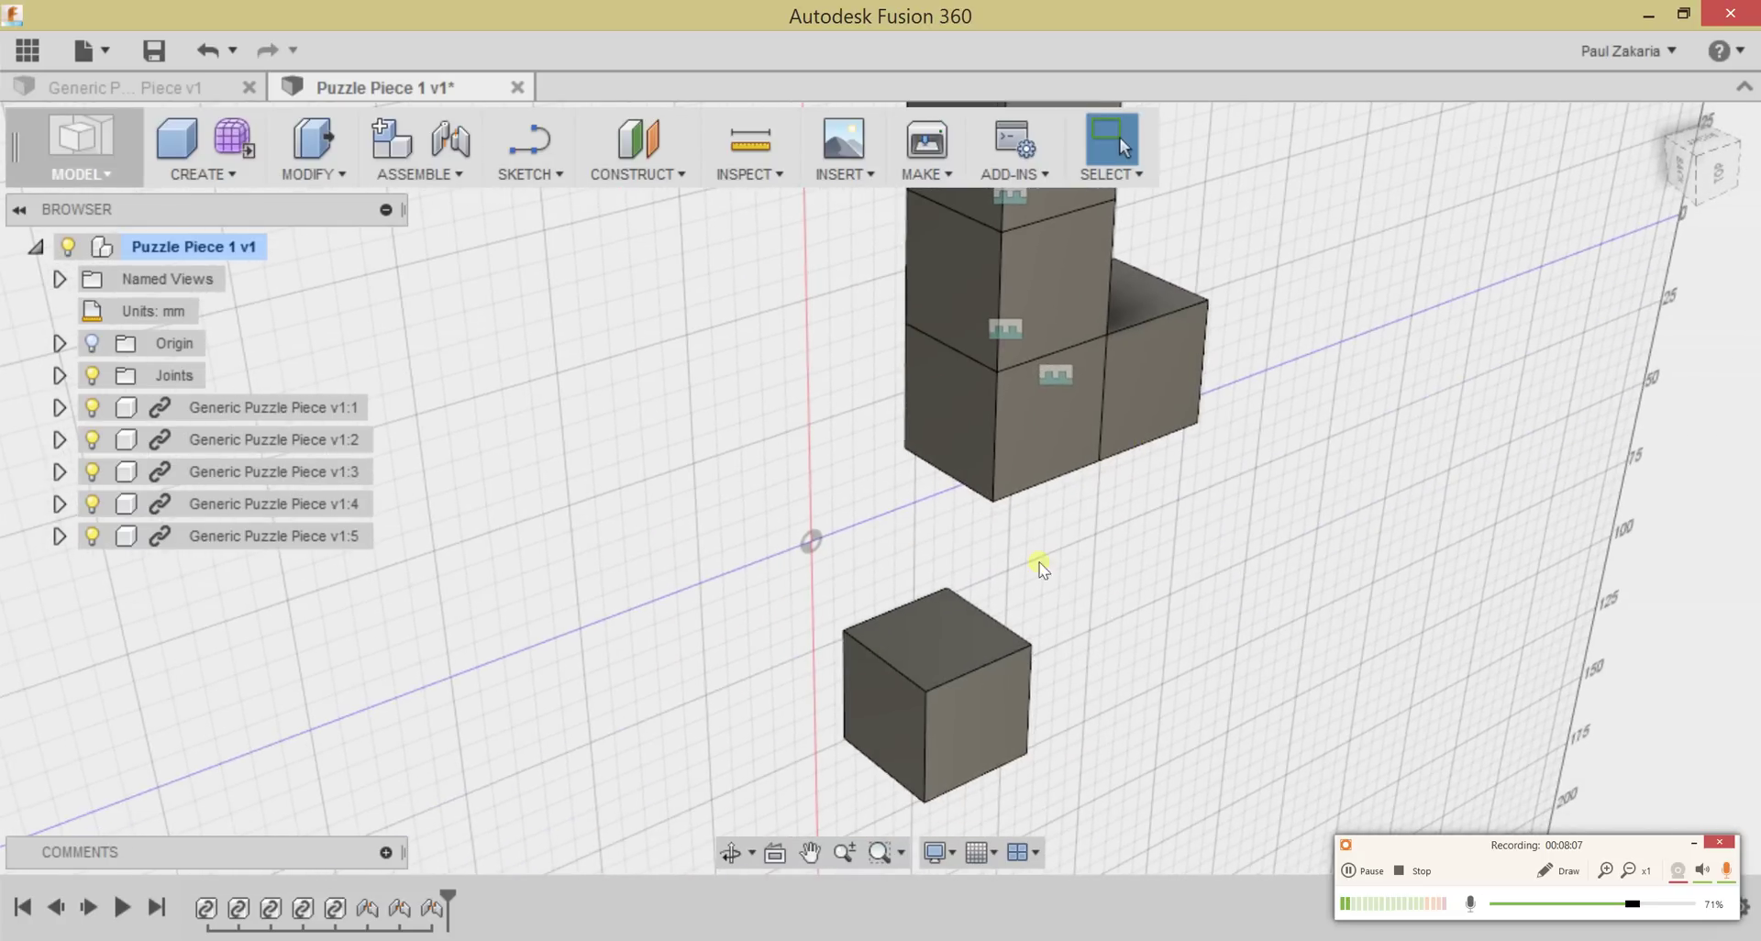
{"action": "key", "text": "j"}
{"action": "left_click", "coordinate": [967, 711]}
{"action": "middle_click_drag", "start_coordinate": [1106, 572], "coordinate": [1069, 802]}
{"action": "left_click", "coordinate": [1020, 422]}
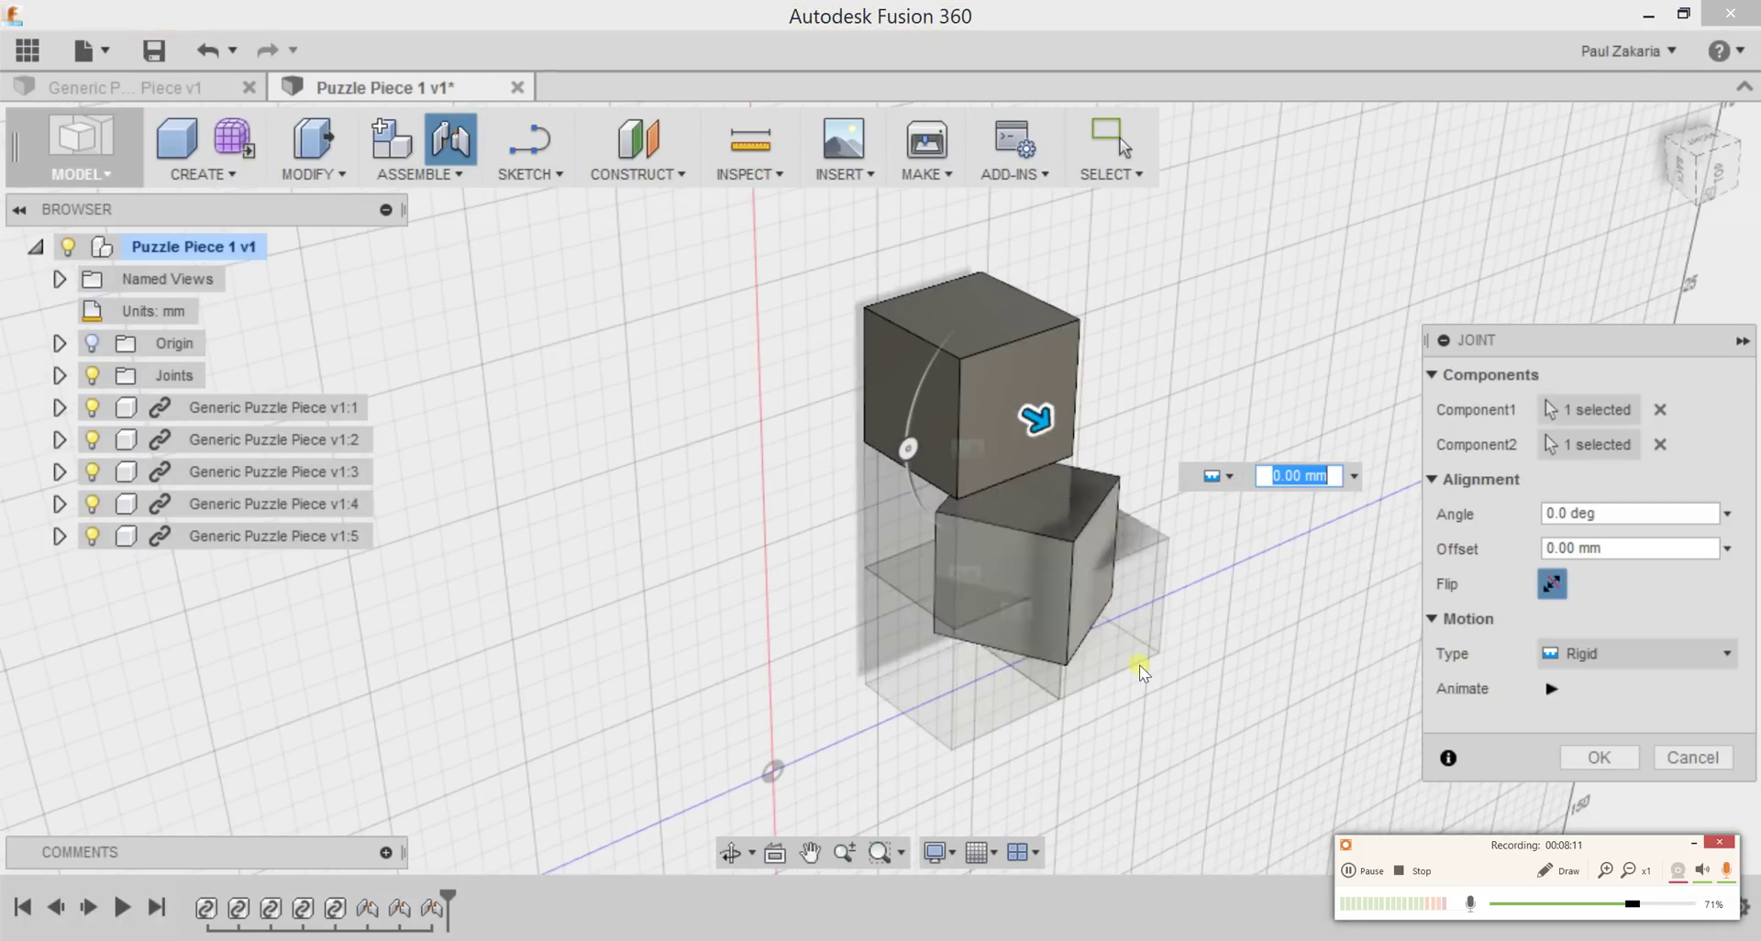
{"action": "key", "text": "Return"}
{"action": "middle_click_drag", "start_coordinate": [1158, 639], "coordinate": [1559, 683], "text": "shift"}
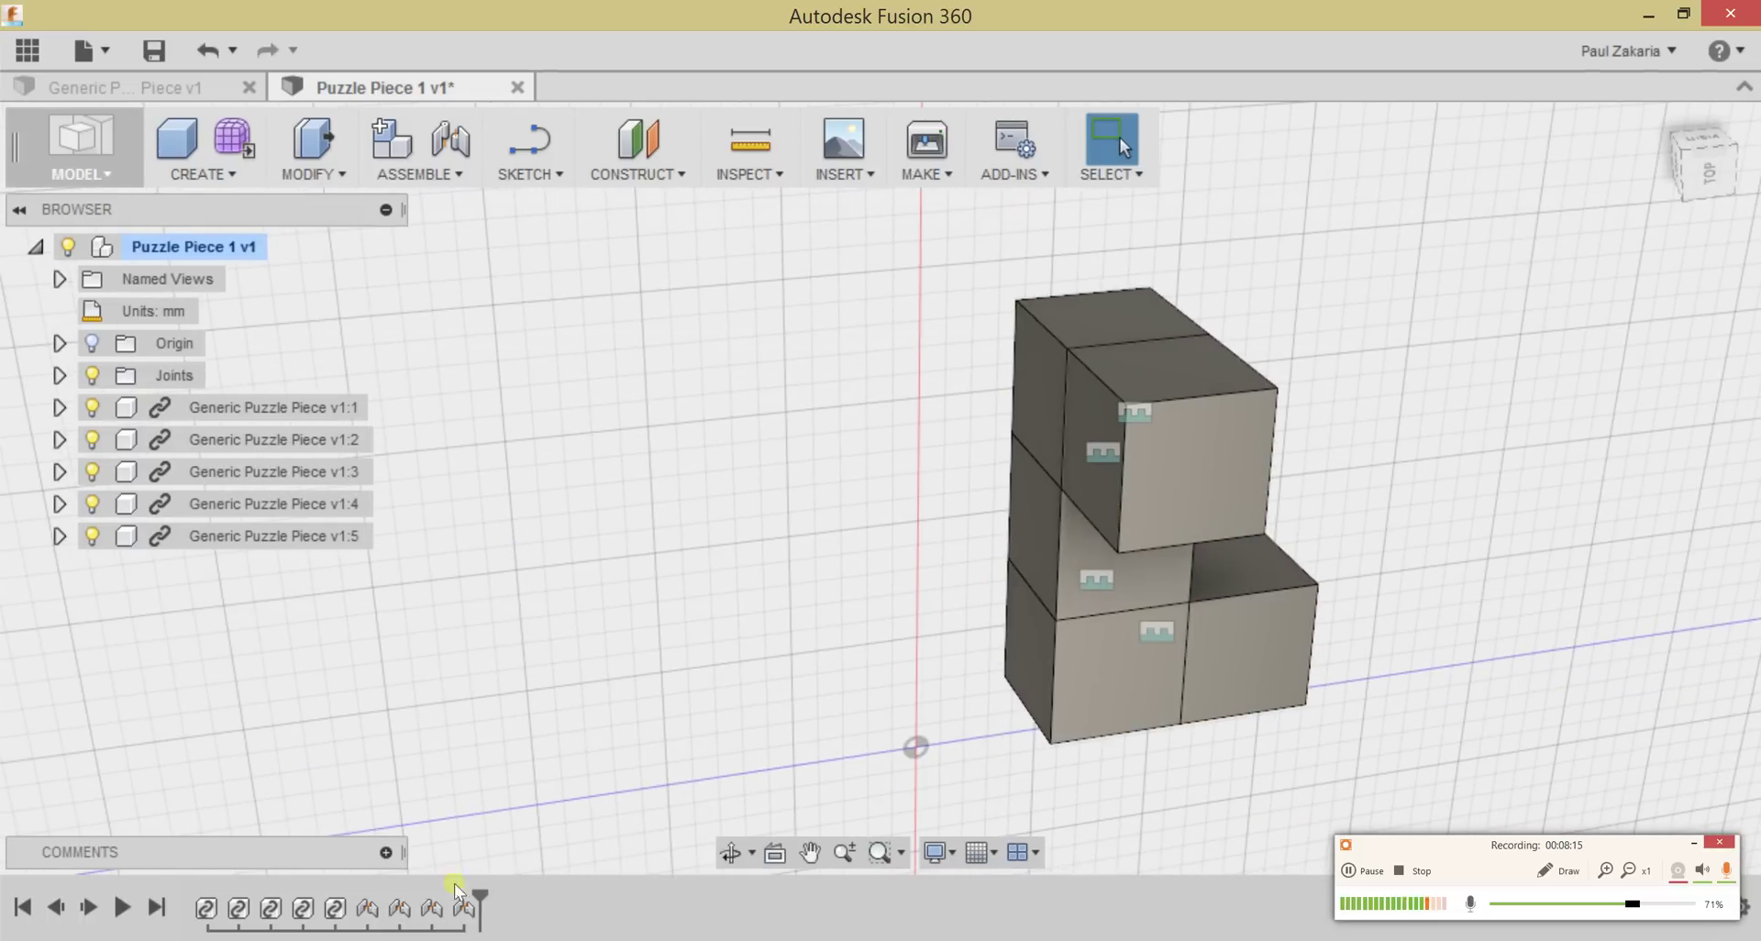
{"action": "key", "text": "alt+Tab"}
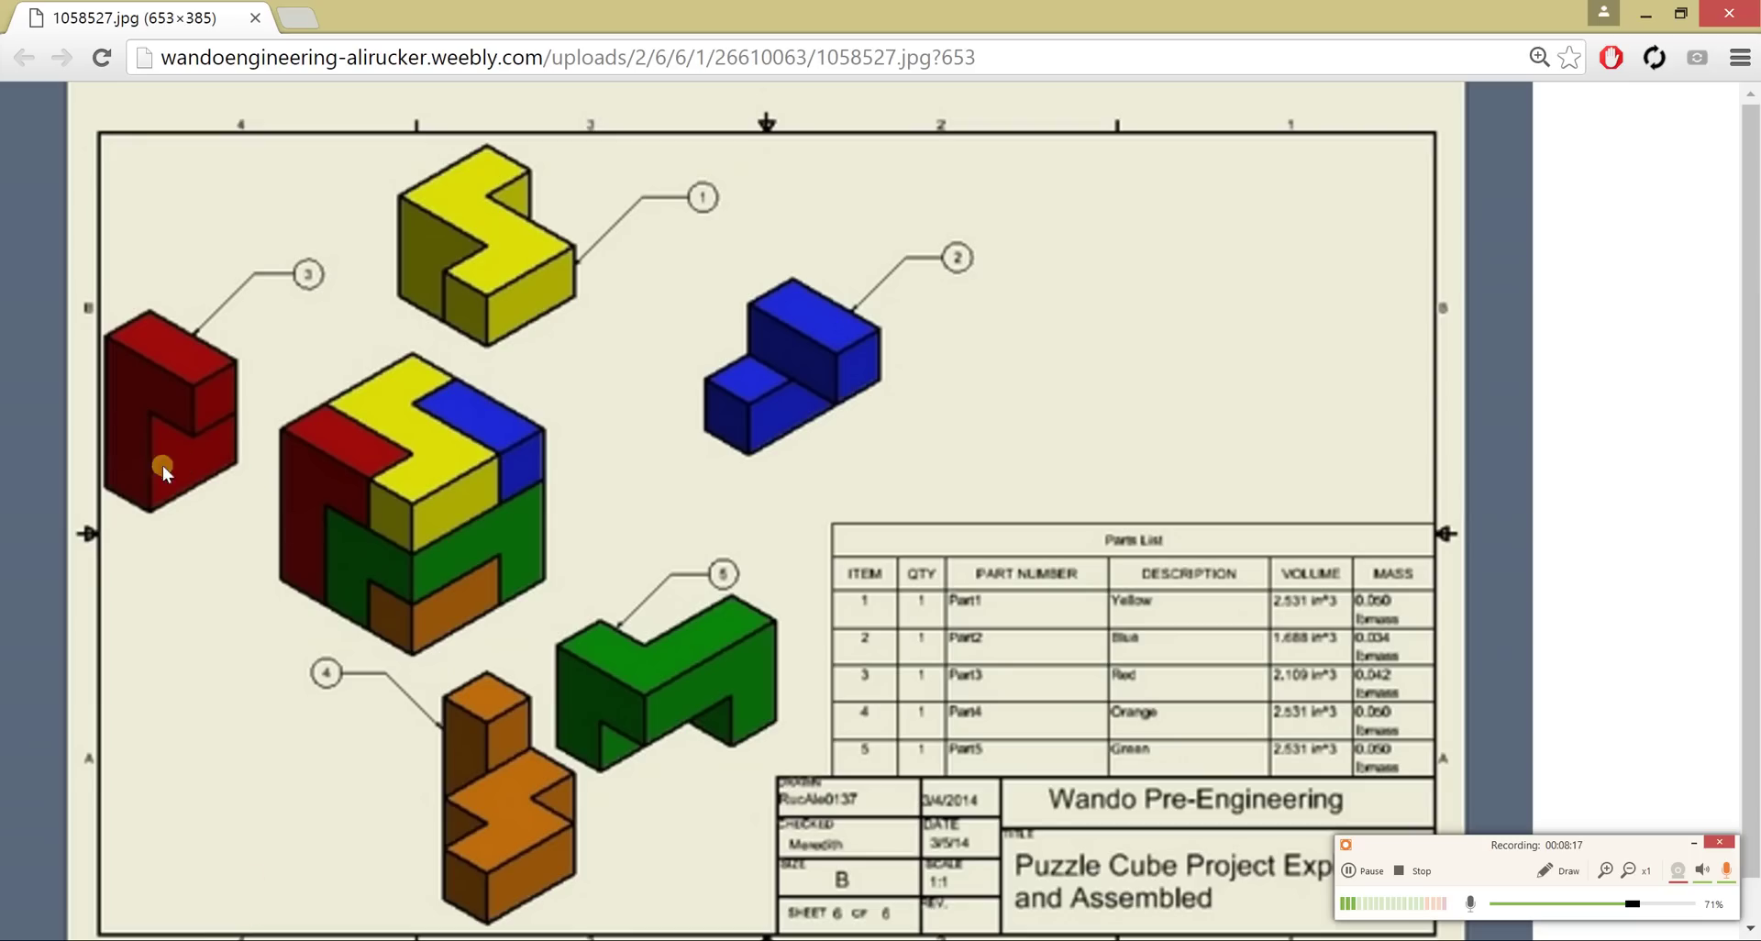
{"action": "left_click", "coordinate": [1646, 13]}
{"action": "middle_click_drag", "start_coordinate": [1180, 529], "coordinate": [1302, 530], "text": "shift"}
{"action": "middle_click_drag", "start_coordinate": [1171, 608], "coordinate": [1010, 601], "text": "shift"}
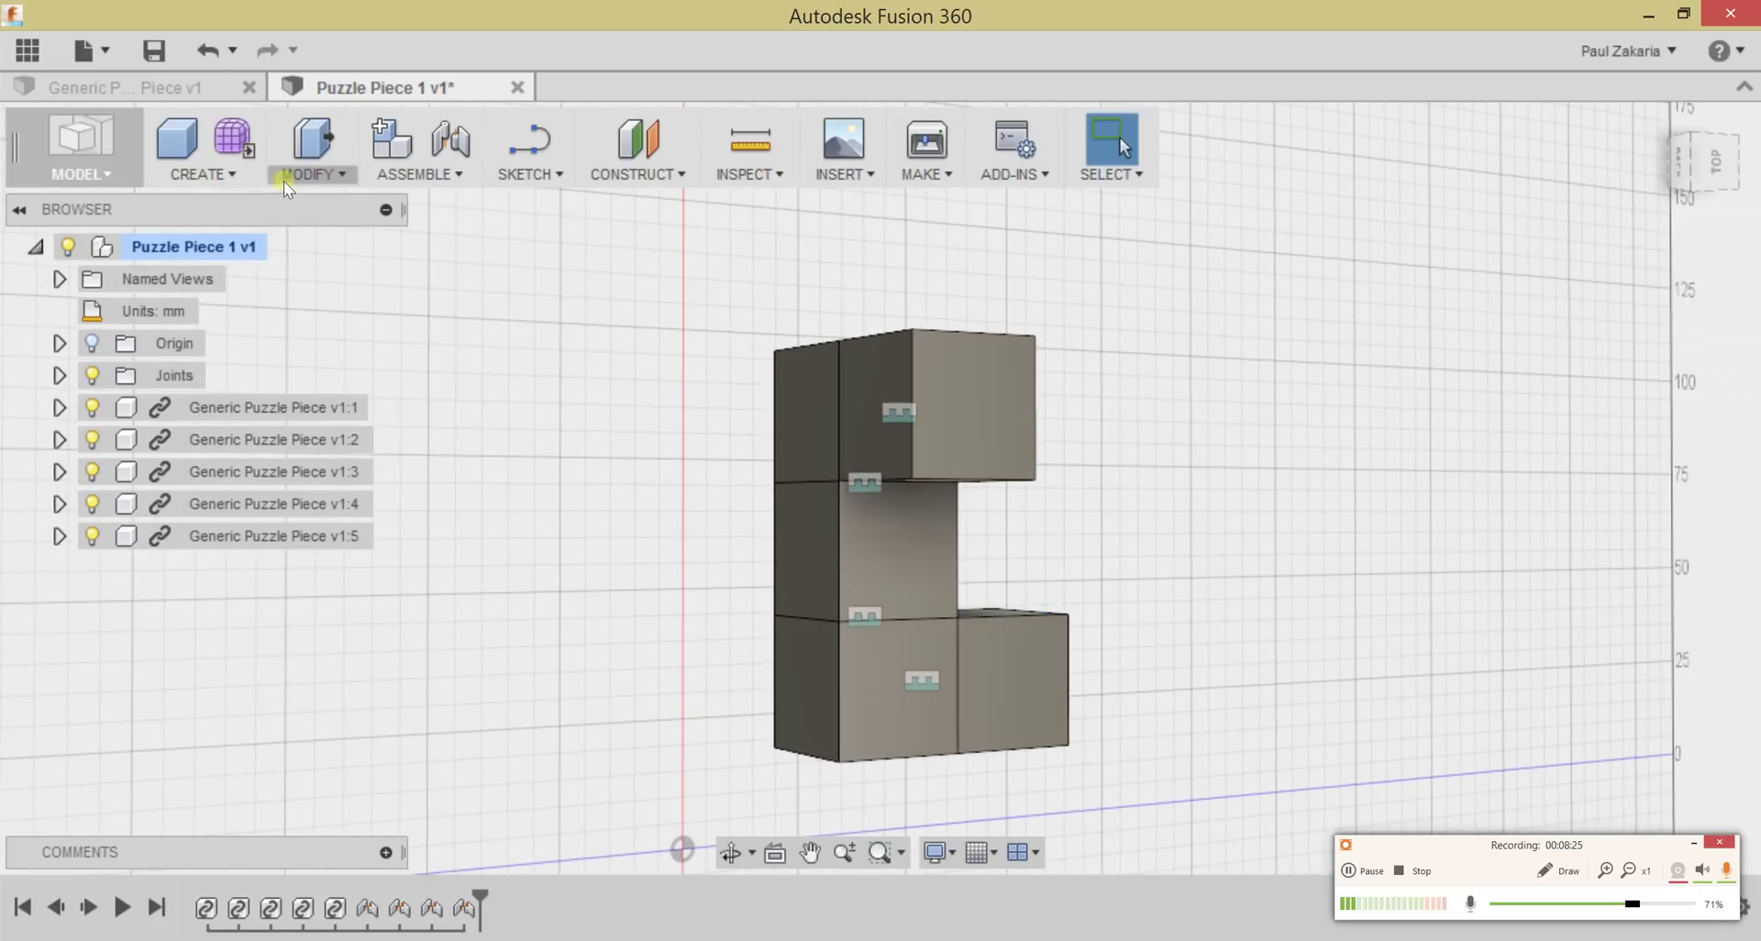
Step: Add the Metal > Gold - Polished appearance to the design's In This Design list
{"action": "left_click", "coordinate": [312, 174]}
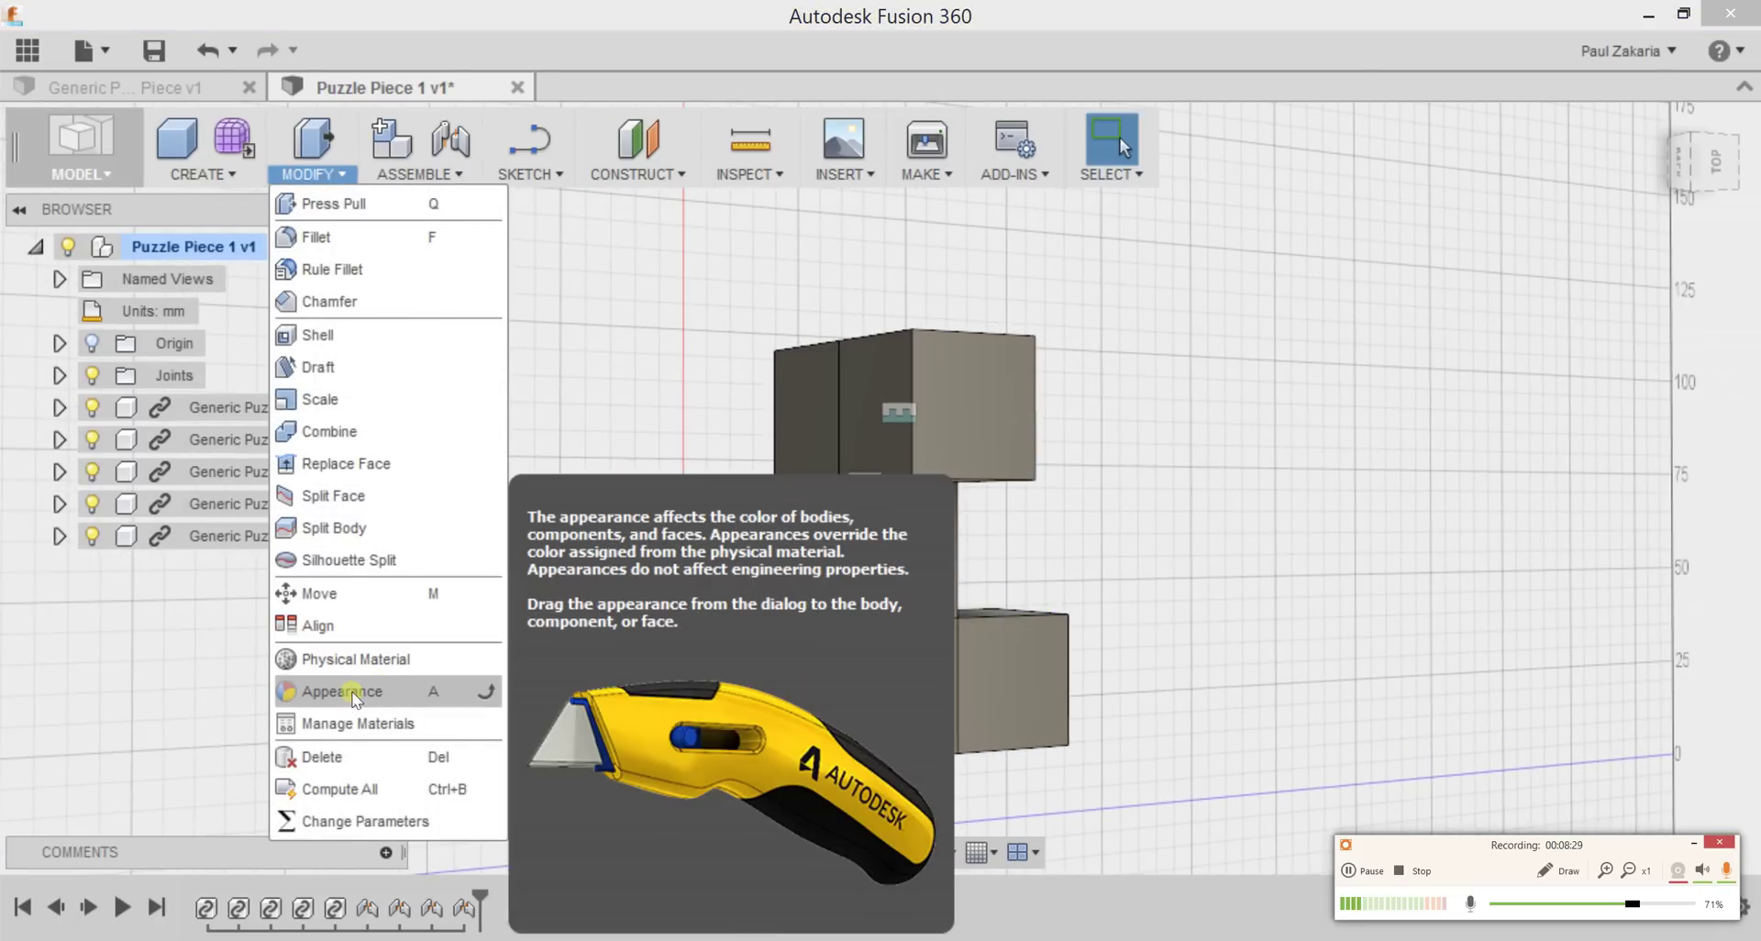
{"action": "left_click", "coordinate": [353, 692]}
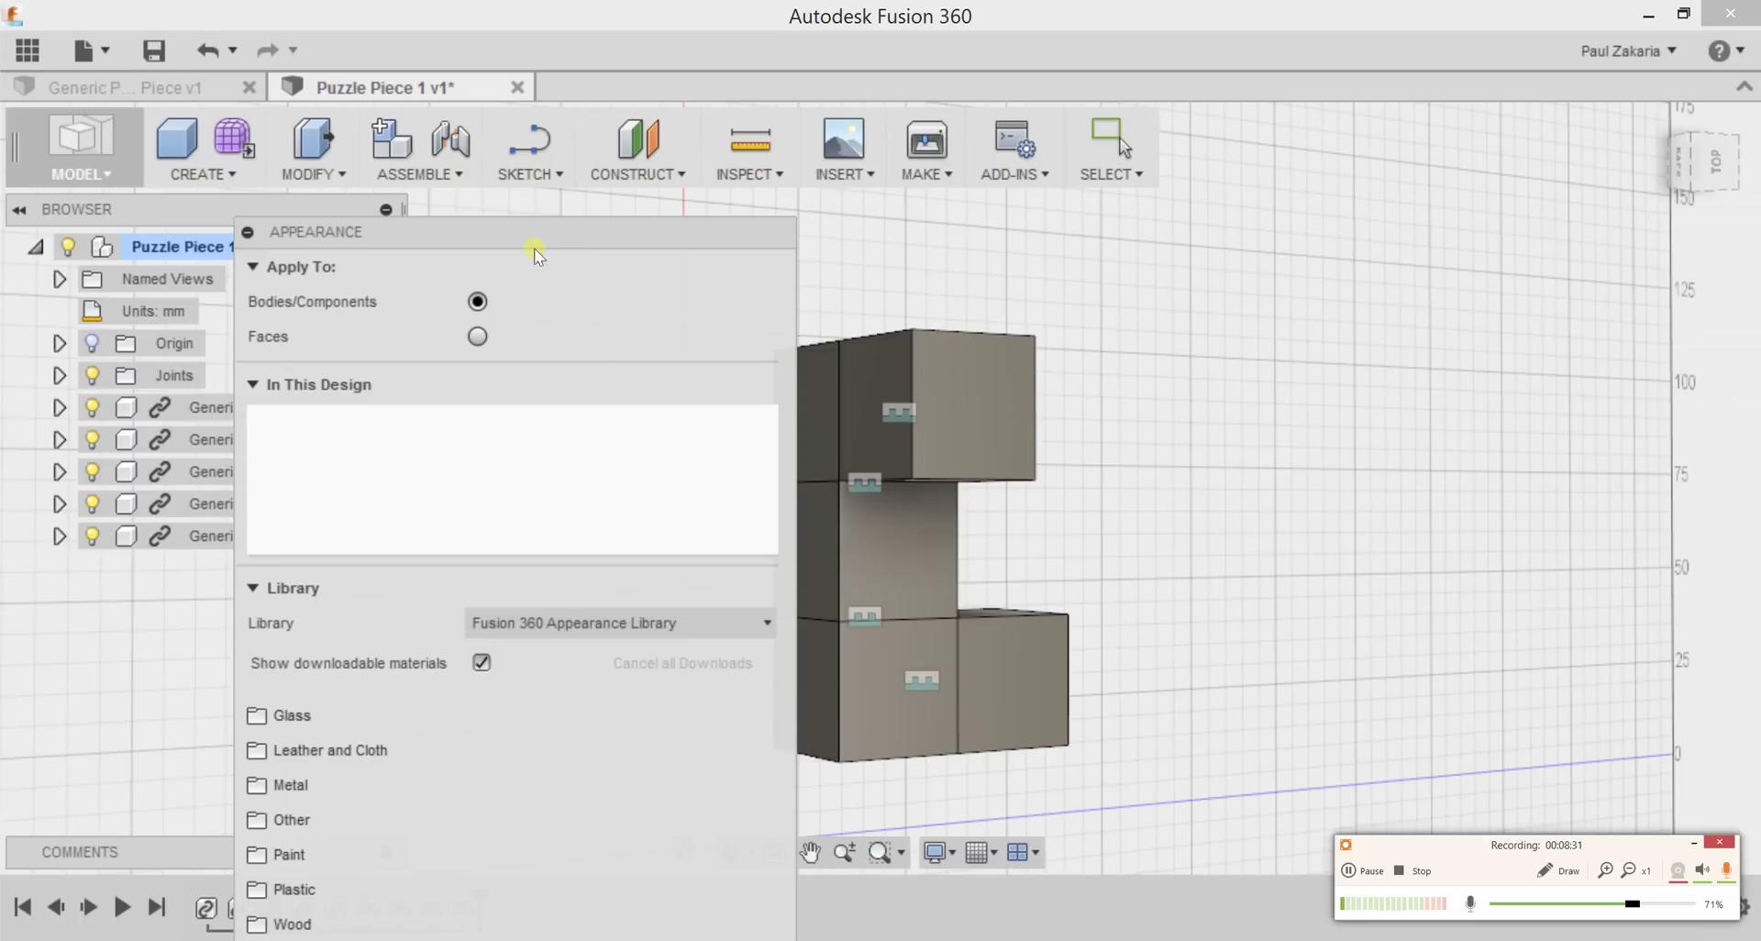
{"action": "left_click_drag", "start_coordinate": [524, 239], "coordinate": [385, 39]}
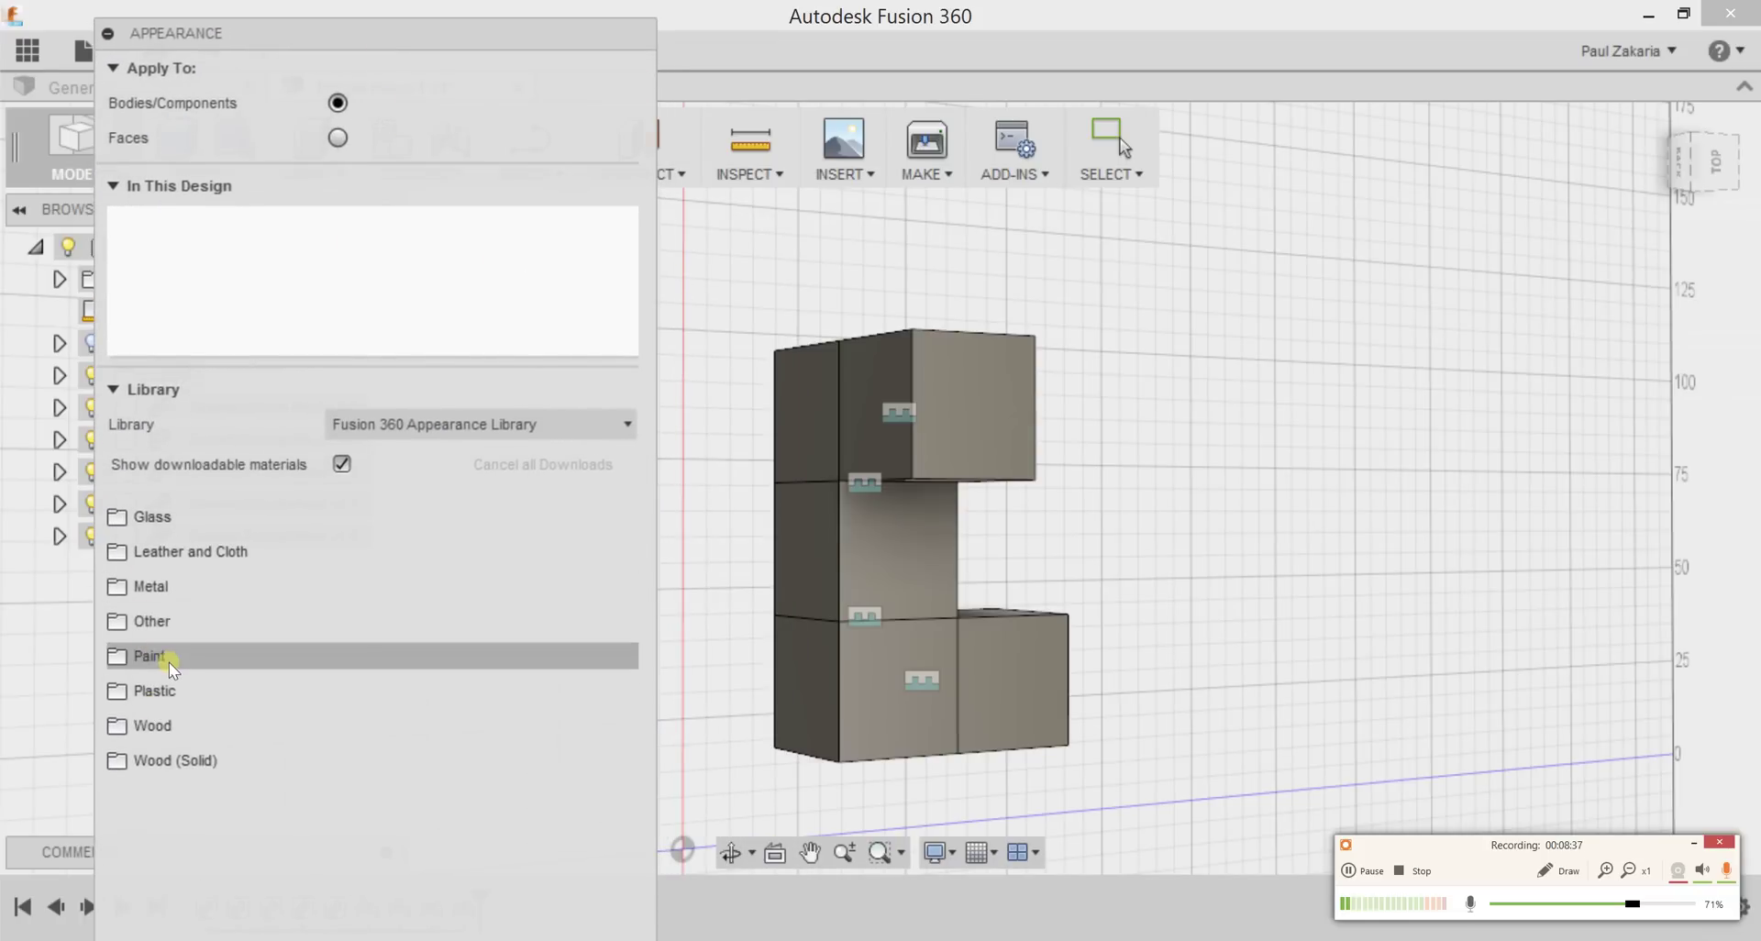
{"action": "left_click", "coordinate": [112, 587]}
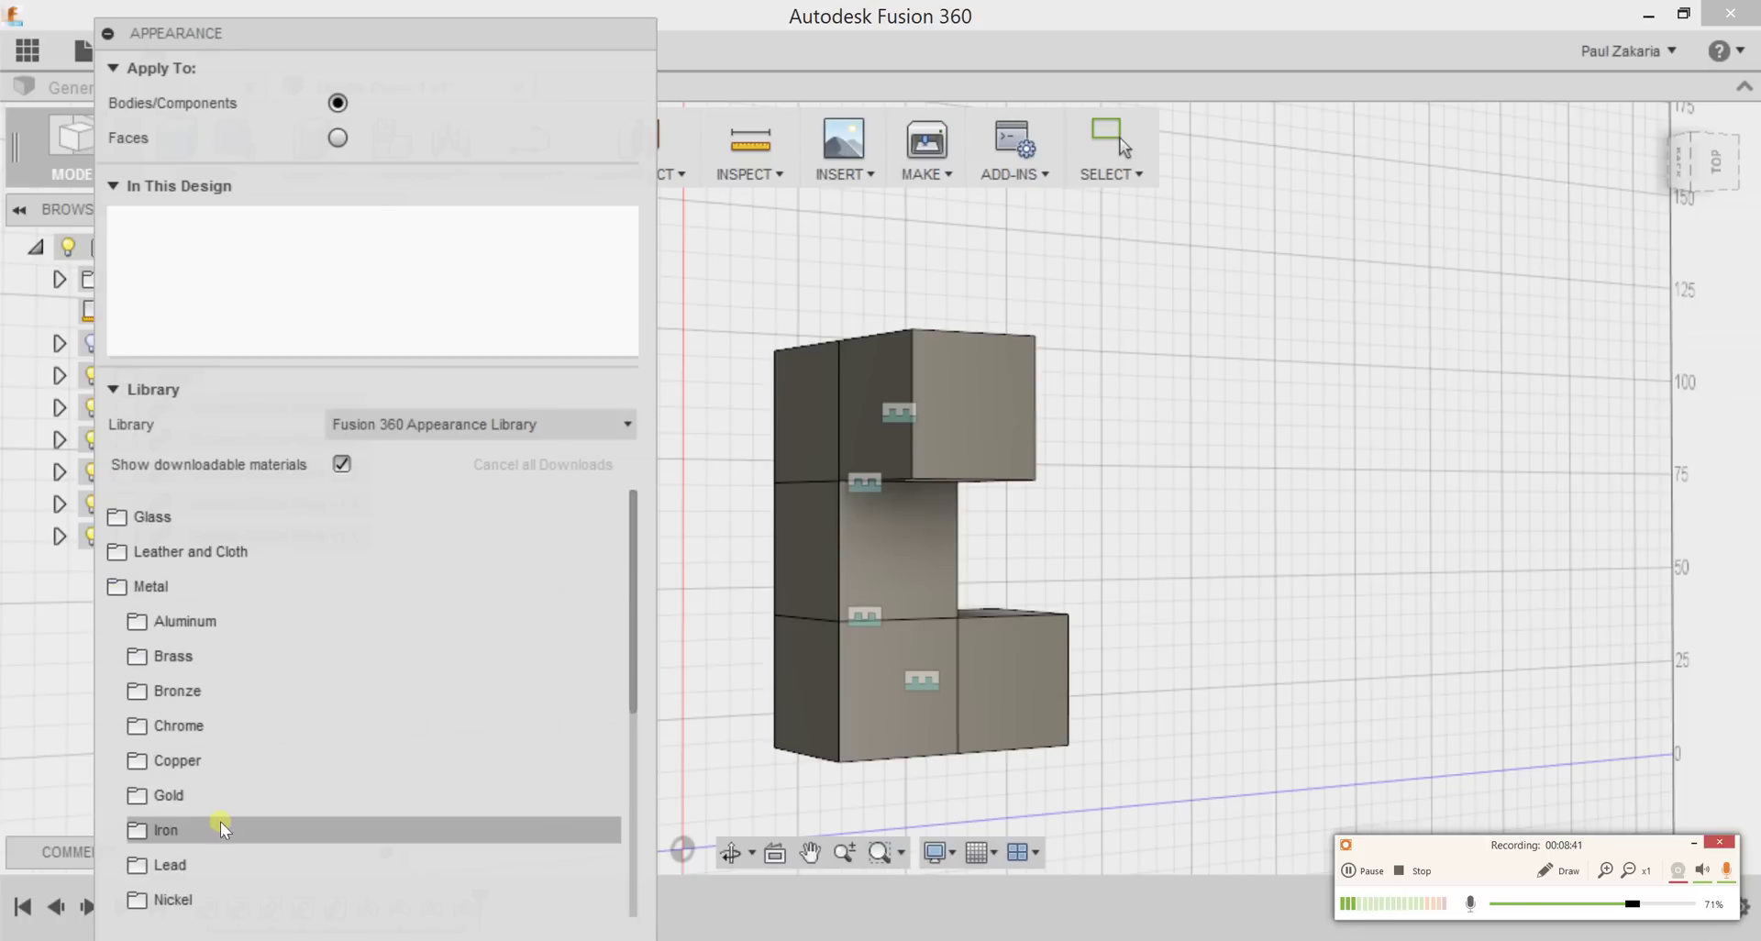
{"action": "left_click", "coordinate": [142, 806]}
{"action": "scroll", "coordinate": [366, 816], "scroll_direction": "down", "scroll_amount": 2}
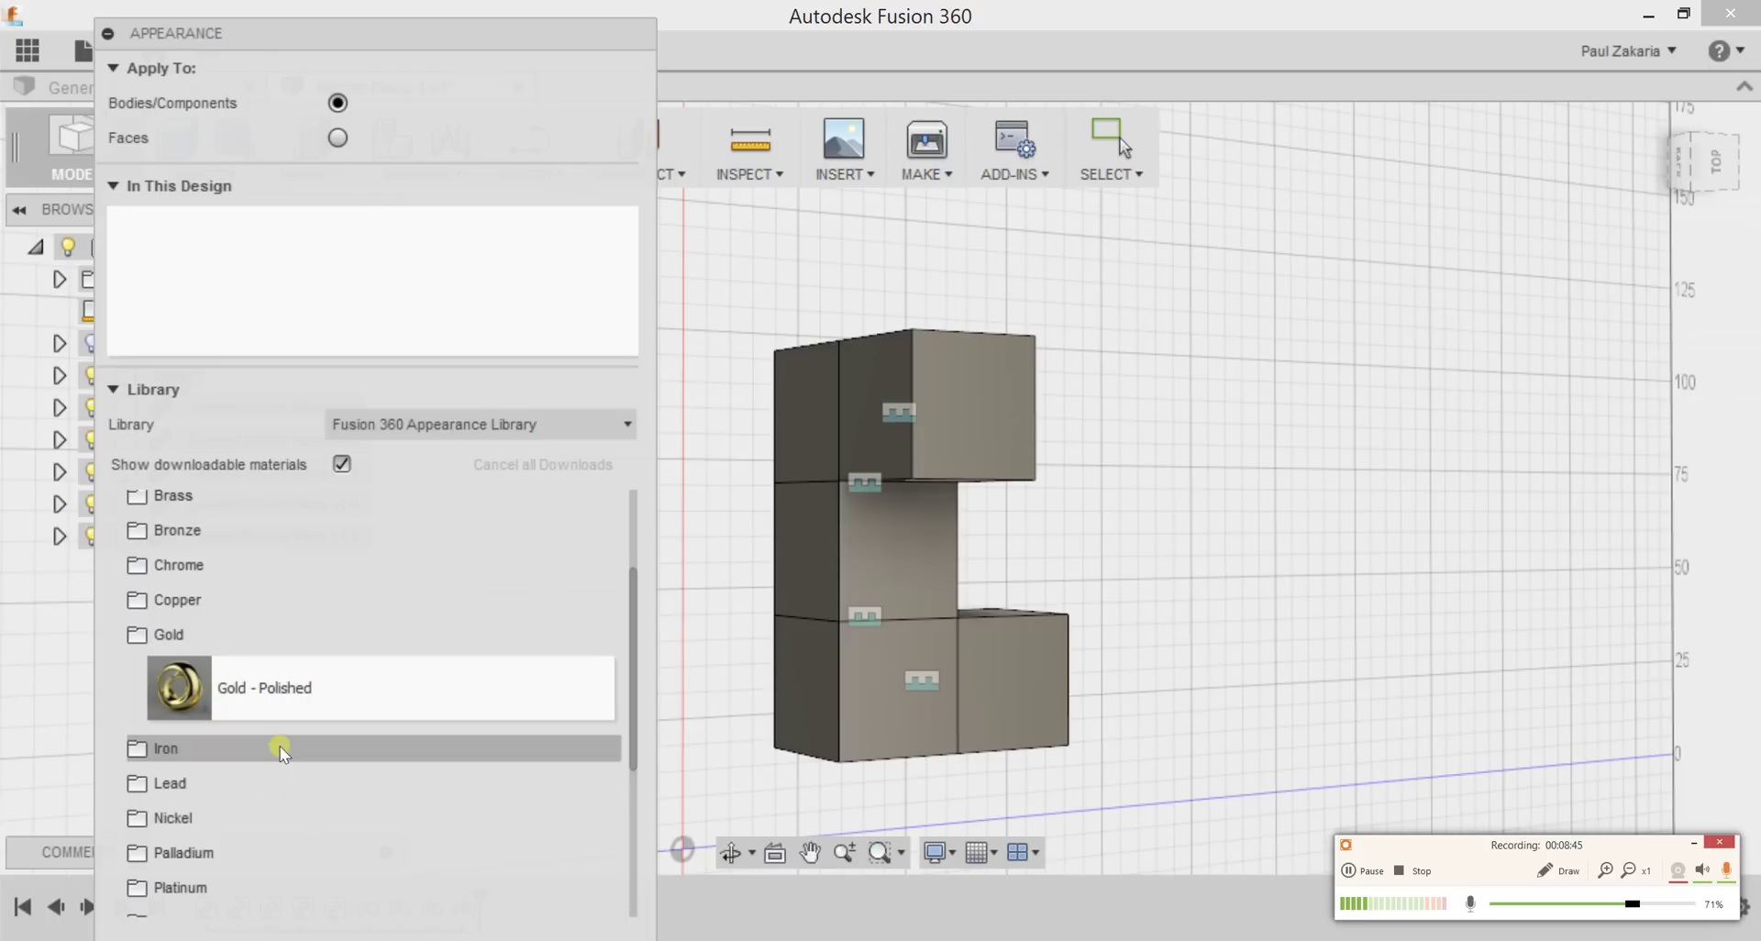
{"action": "left_click_drag", "start_coordinate": [201, 708], "coordinate": [201, 713]}
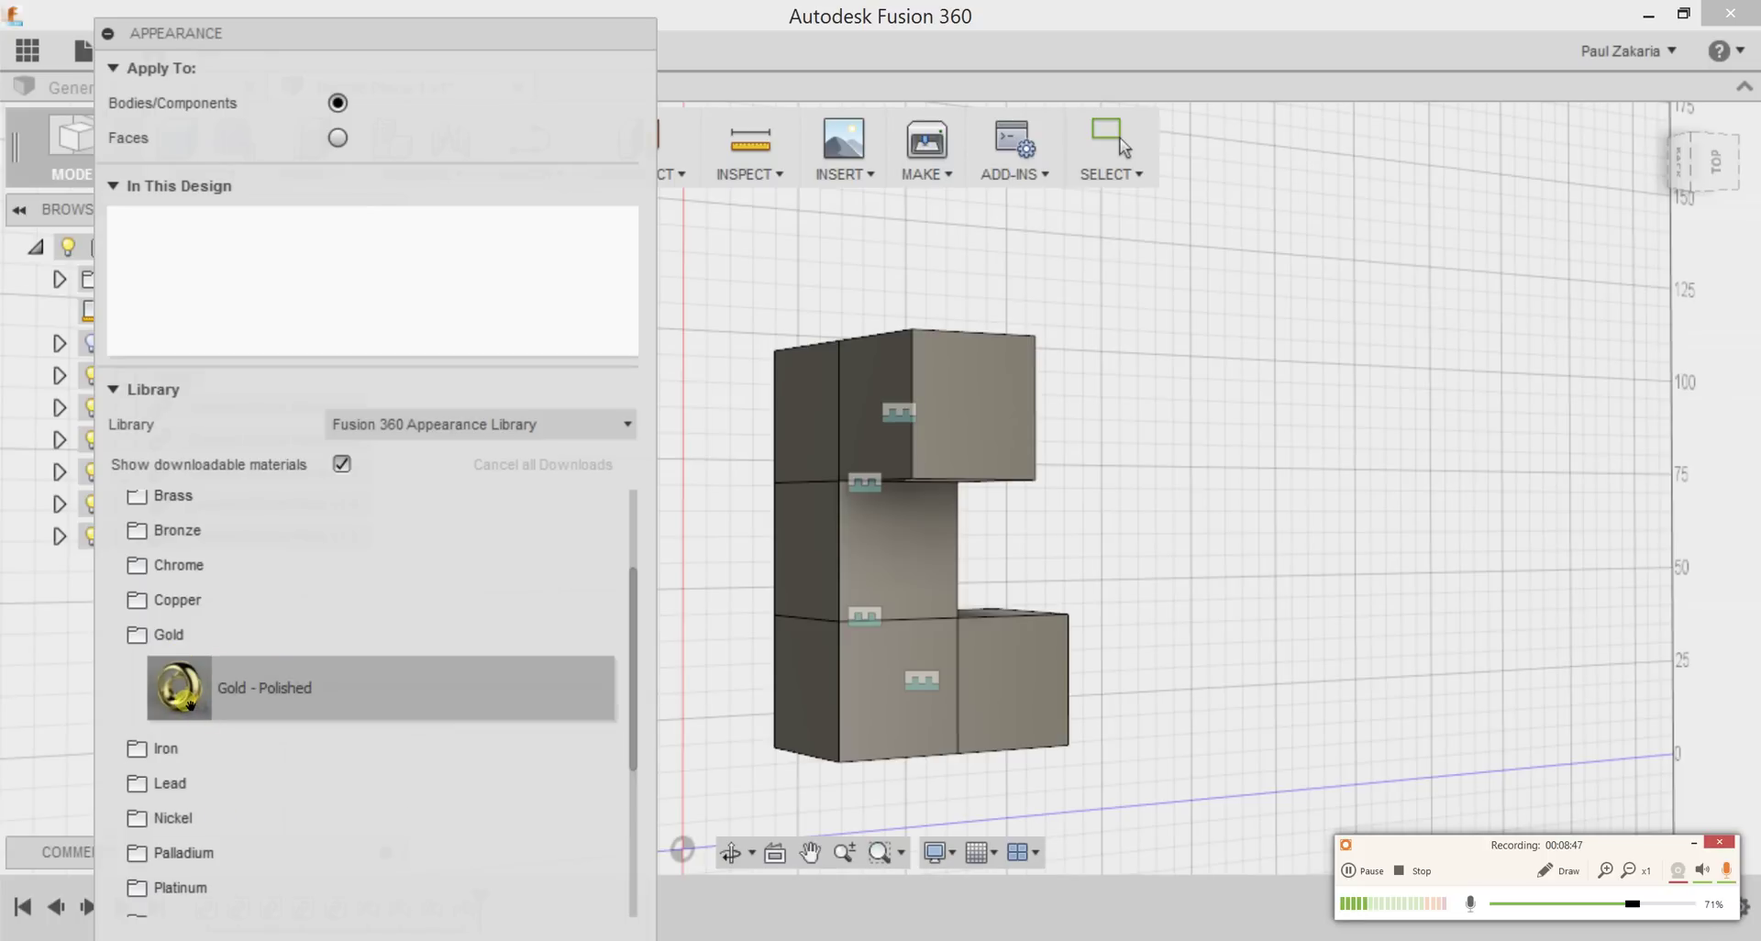
{"action": "left_click_drag", "start_coordinate": [195, 707], "coordinate": [304, 701]}
{"action": "left_click_drag", "start_coordinate": [164, 706], "coordinate": [271, 294]}
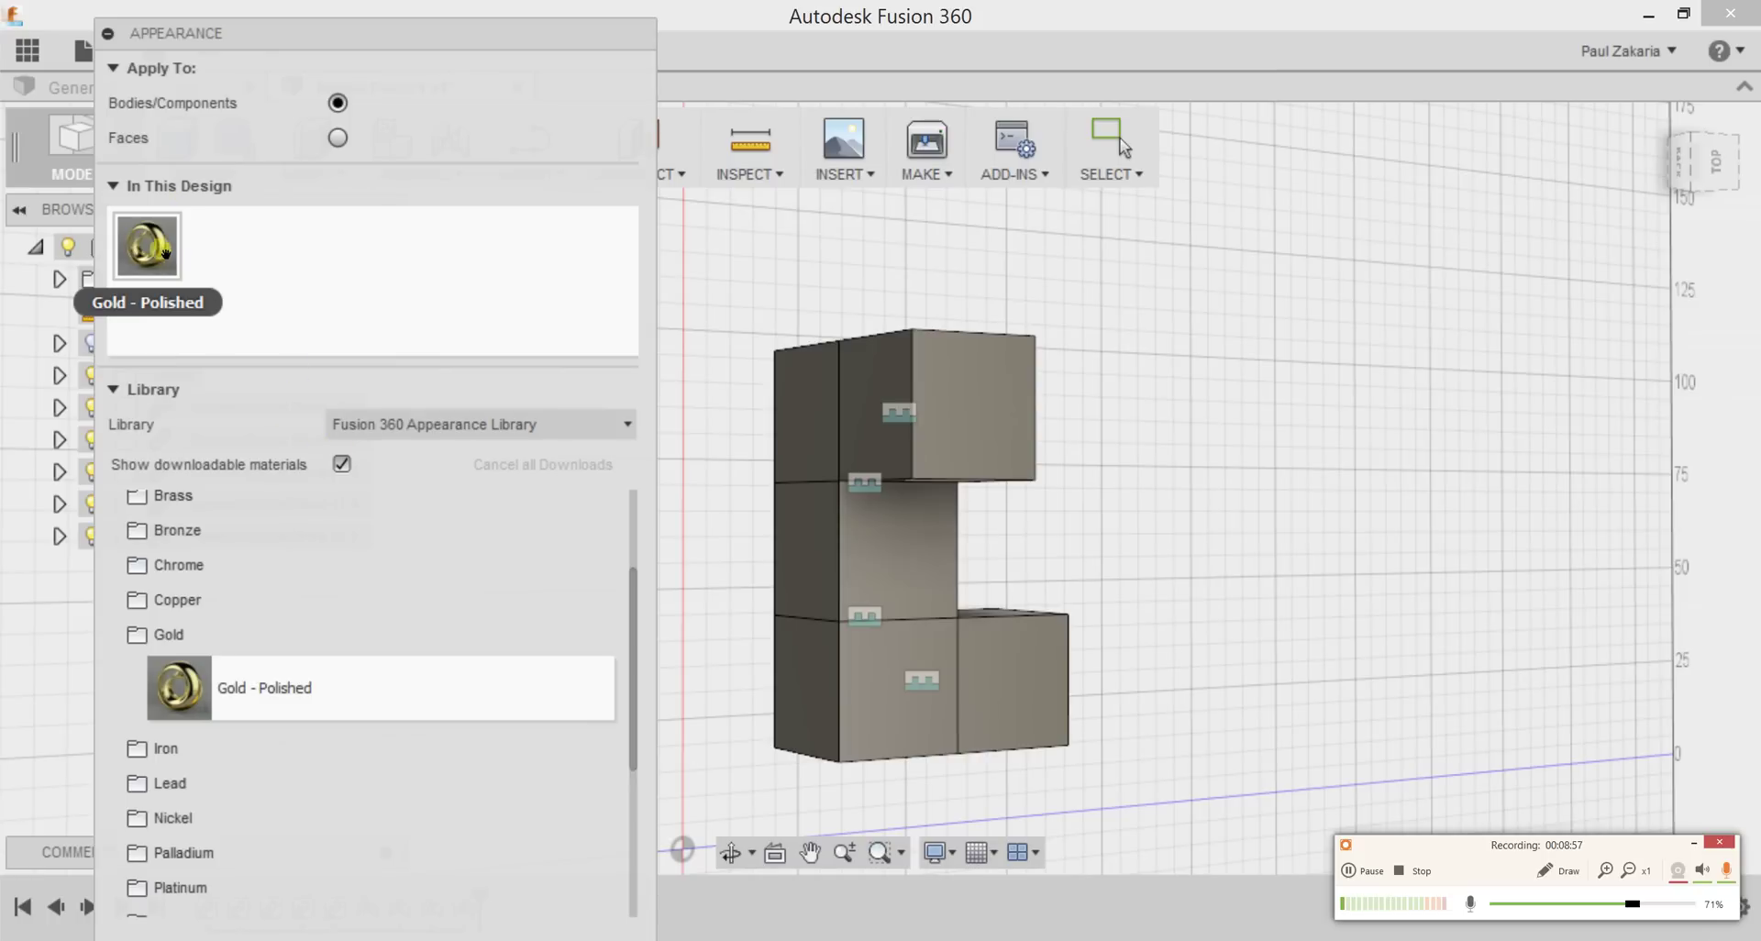
Step: Apply Gold - Polished to all five cubes and close the Appearance panel
{"action": "left_click_drag", "start_coordinate": [149, 248], "coordinate": [880, 693]}
{"action": "left_click_drag", "start_coordinate": [147, 245], "coordinate": [1020, 559]}
{"action": "left_click_drag", "start_coordinate": [166, 241], "coordinate": [1120, 647]}
{"action": "middle_click_drag", "start_coordinate": [1121, 647], "coordinate": [899, 477], "text": "shift"}
{"action": "left_click_drag", "start_coordinate": [156, 248], "coordinate": [887, 486]}
{"action": "middle_click_drag", "start_coordinate": [888, 486], "coordinate": [1100, 495], "text": "shift"}
{"action": "left_click_drag", "start_coordinate": [509, 37], "coordinate": [497, 7]}
{"action": "left_click", "coordinate": [592, 936]}
{"action": "middle_click_drag", "start_coordinate": [880, 716], "coordinate": [970, 463], "text": "shift"}
Step: Save Puzzle Piece 1 as a new version with the description 'Part 1'
{"action": "key", "text": "Escape"}
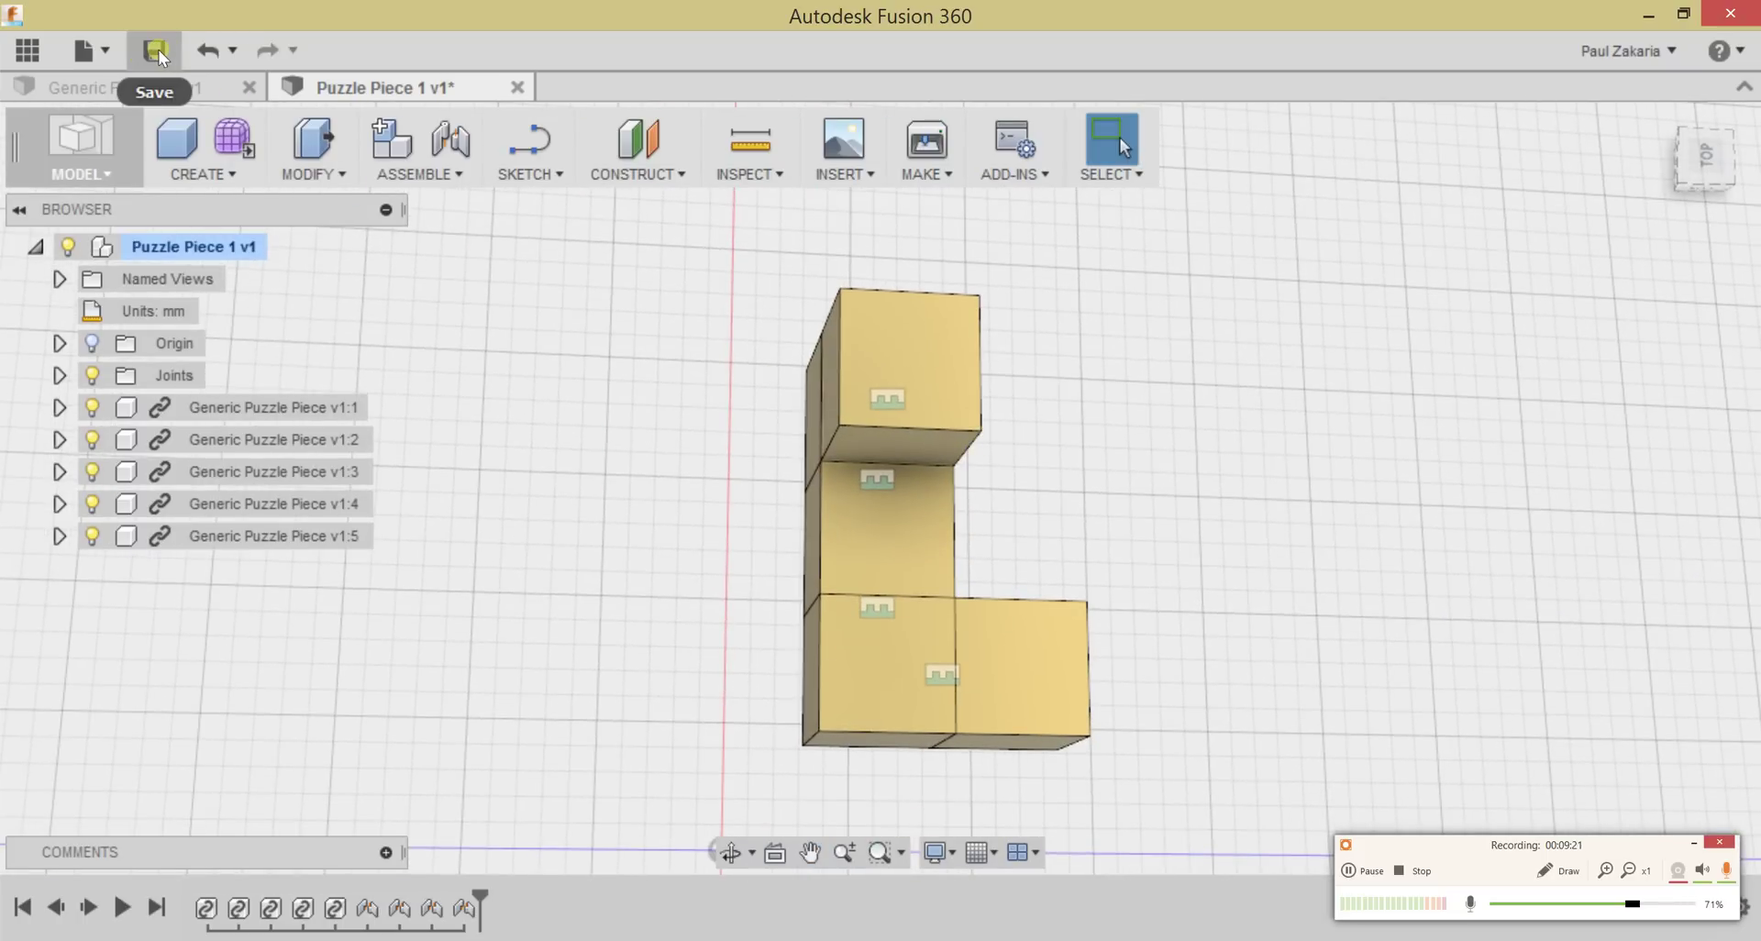
{"action": "left_click", "coordinate": [156, 49]}
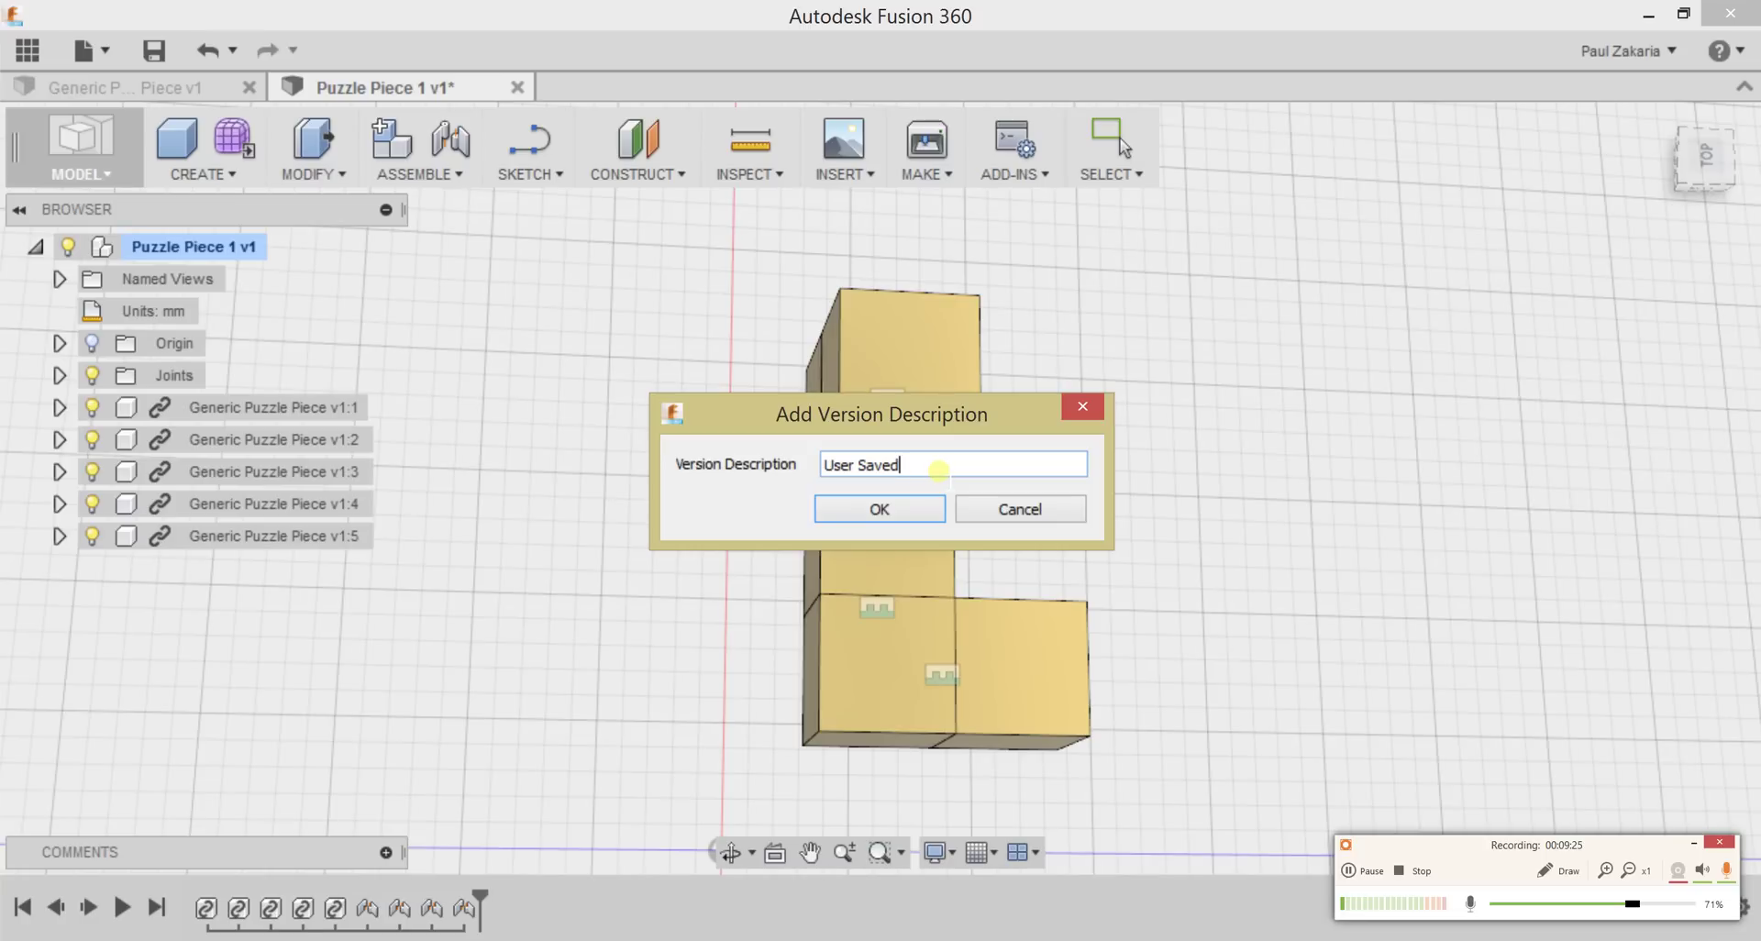
{"action": "left_click_drag", "start_coordinate": [923, 467], "coordinate": [744, 462]}
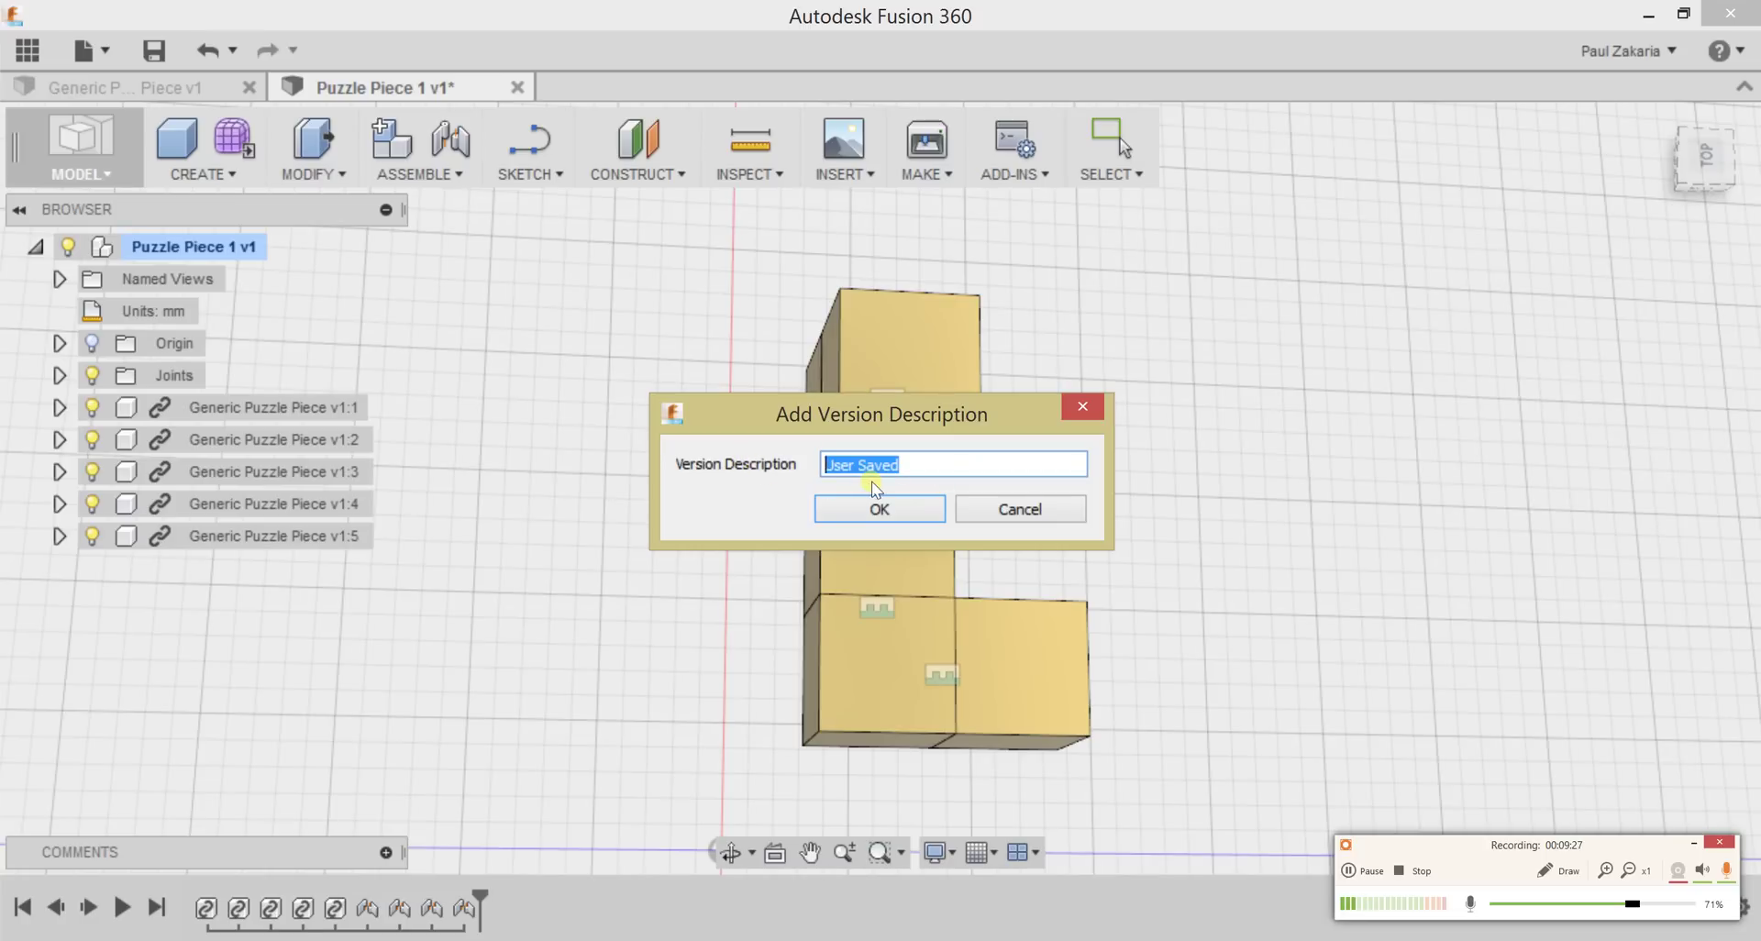
{"action": "type", "text": "Part 1"}
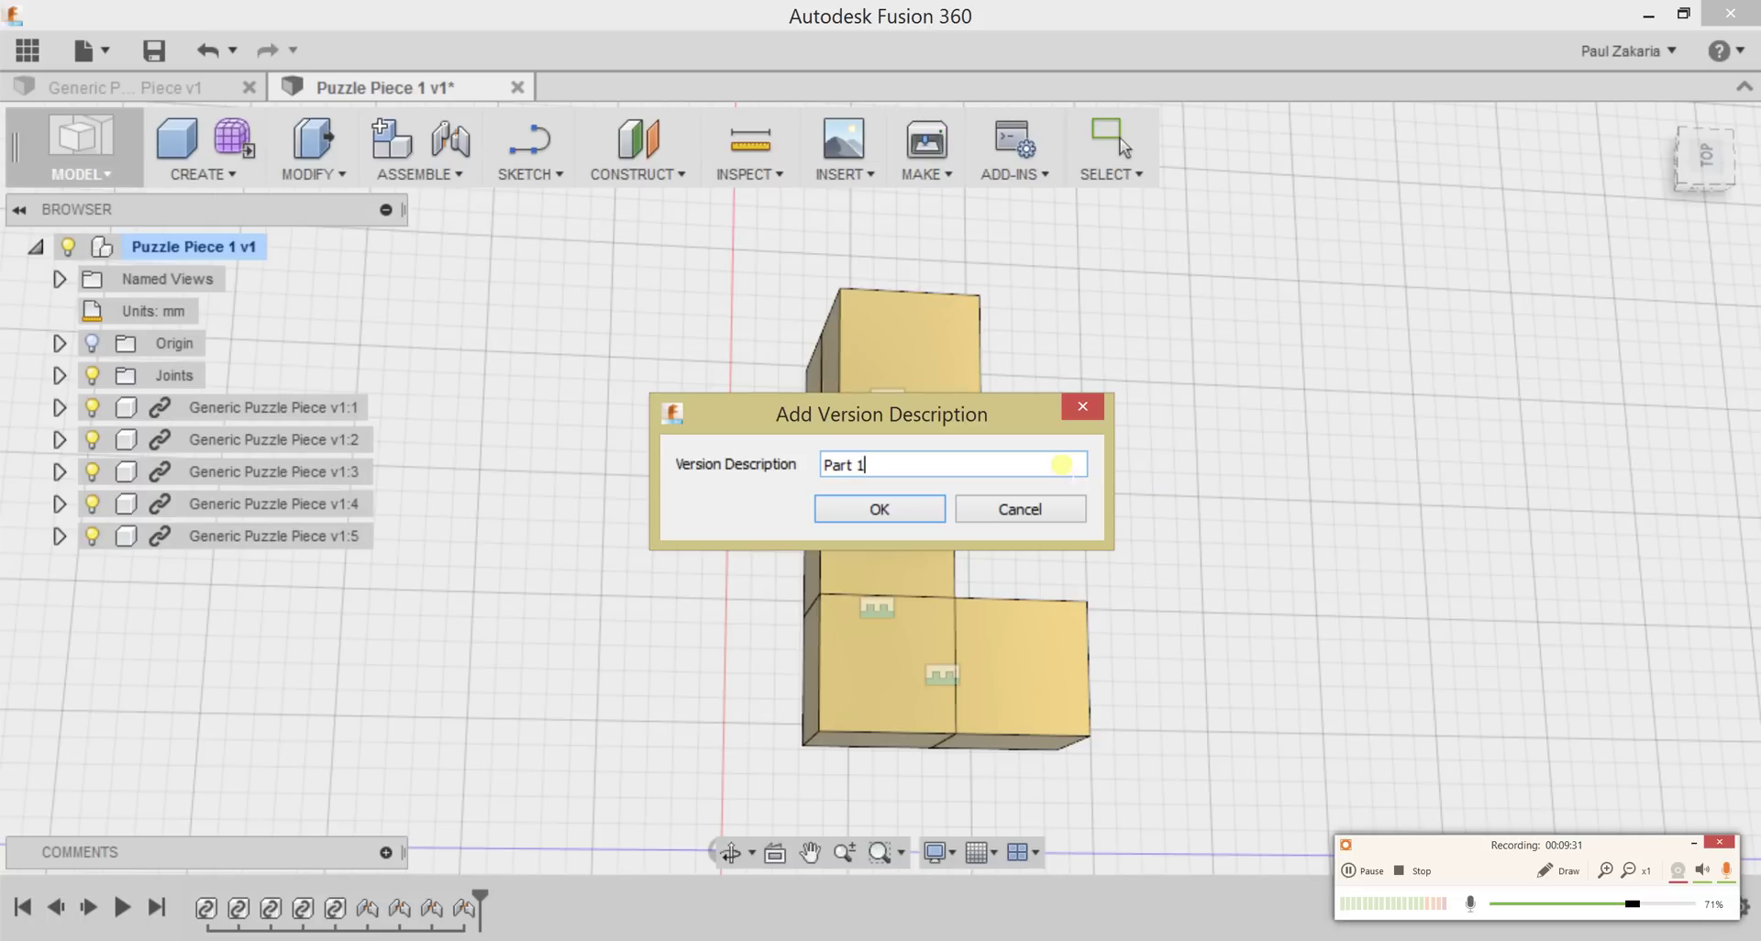
{"action": "left_click", "coordinate": [880, 500]}
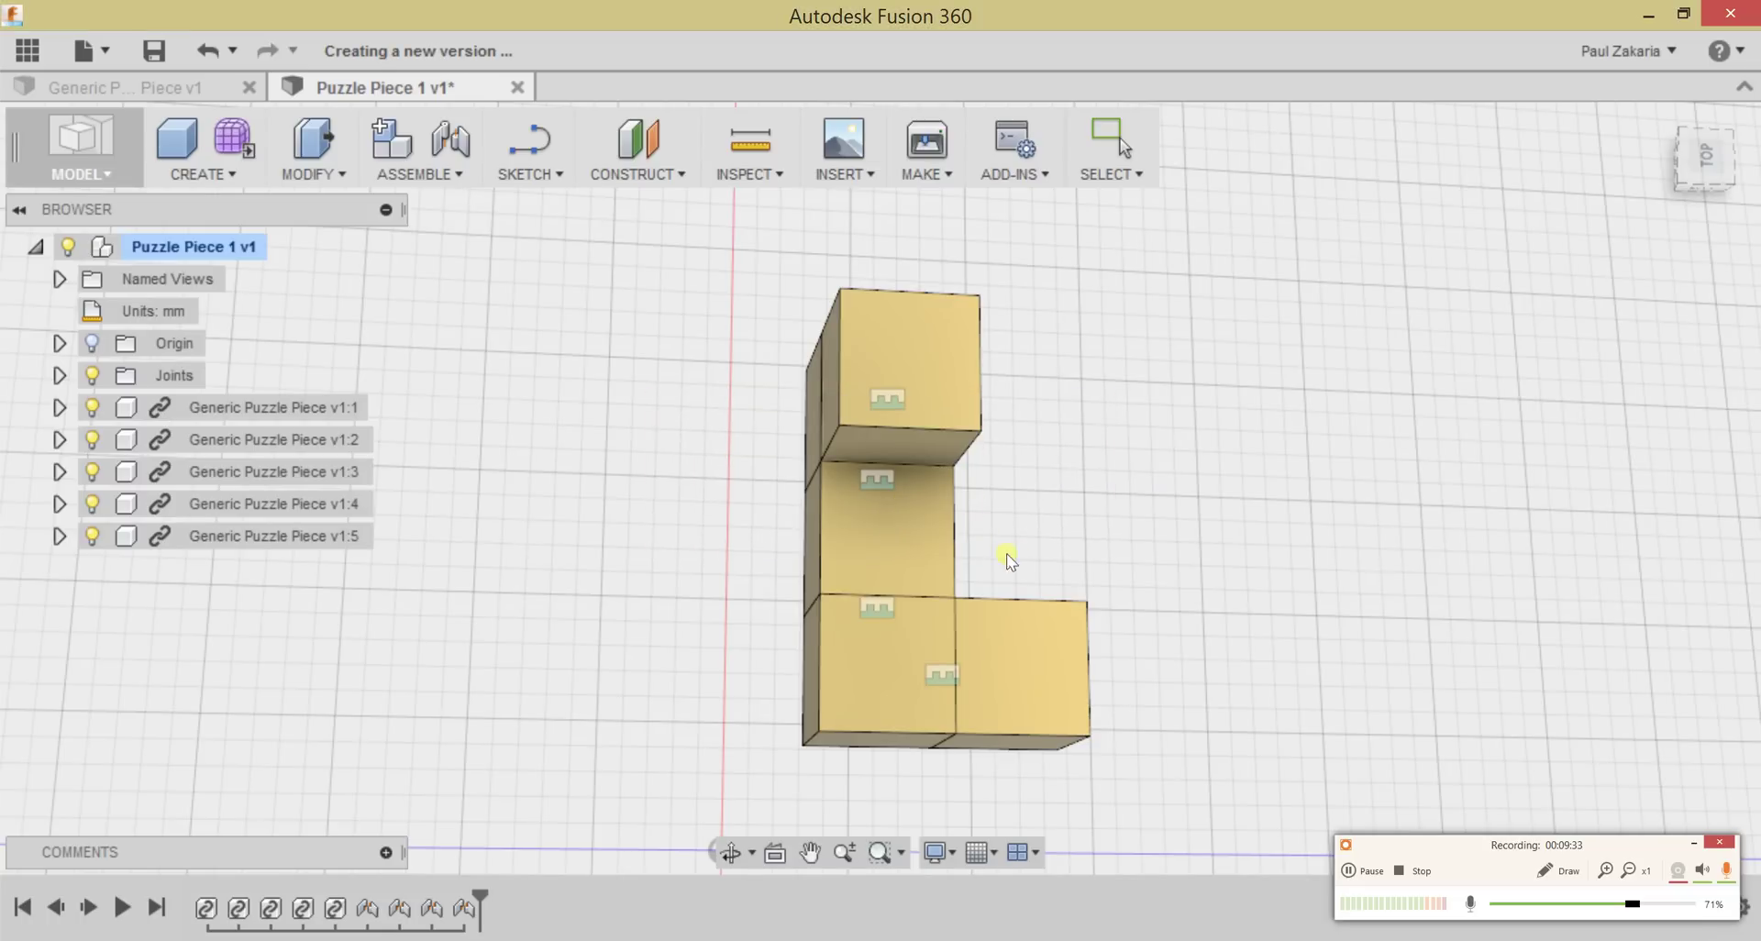